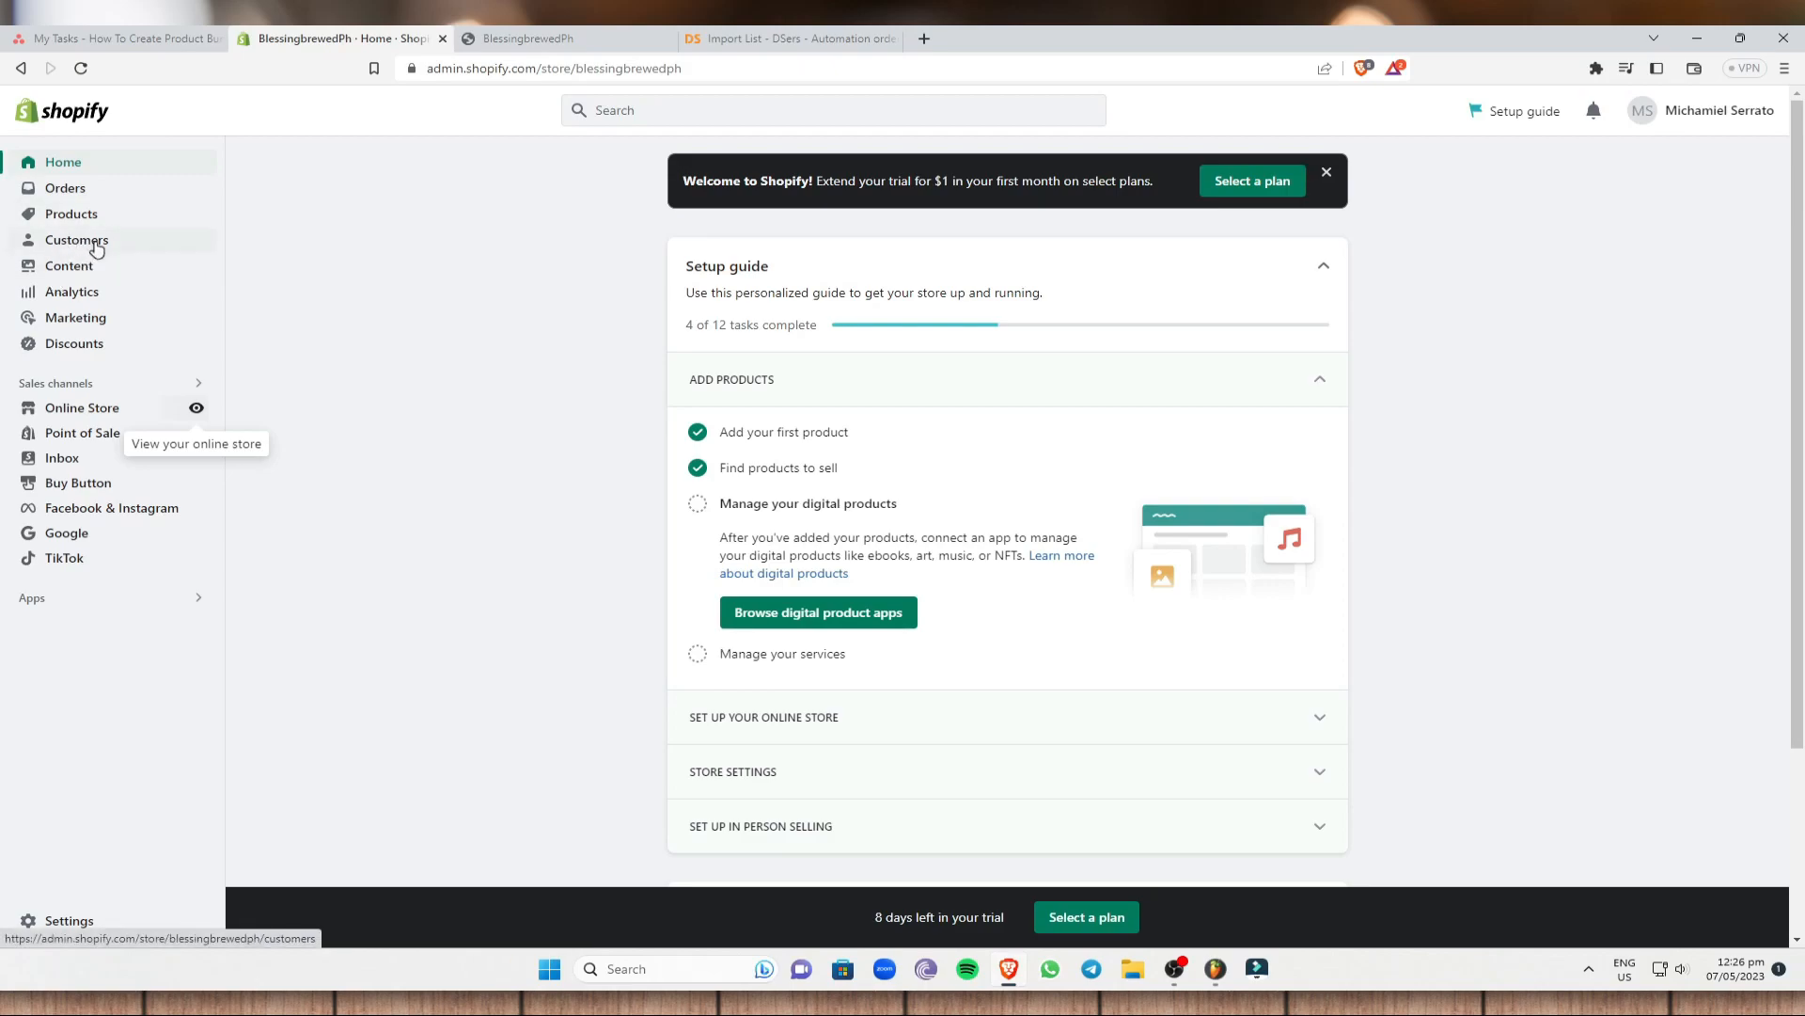
Open the store's product list in Shopify and look through the listed products.
click(101, 222)
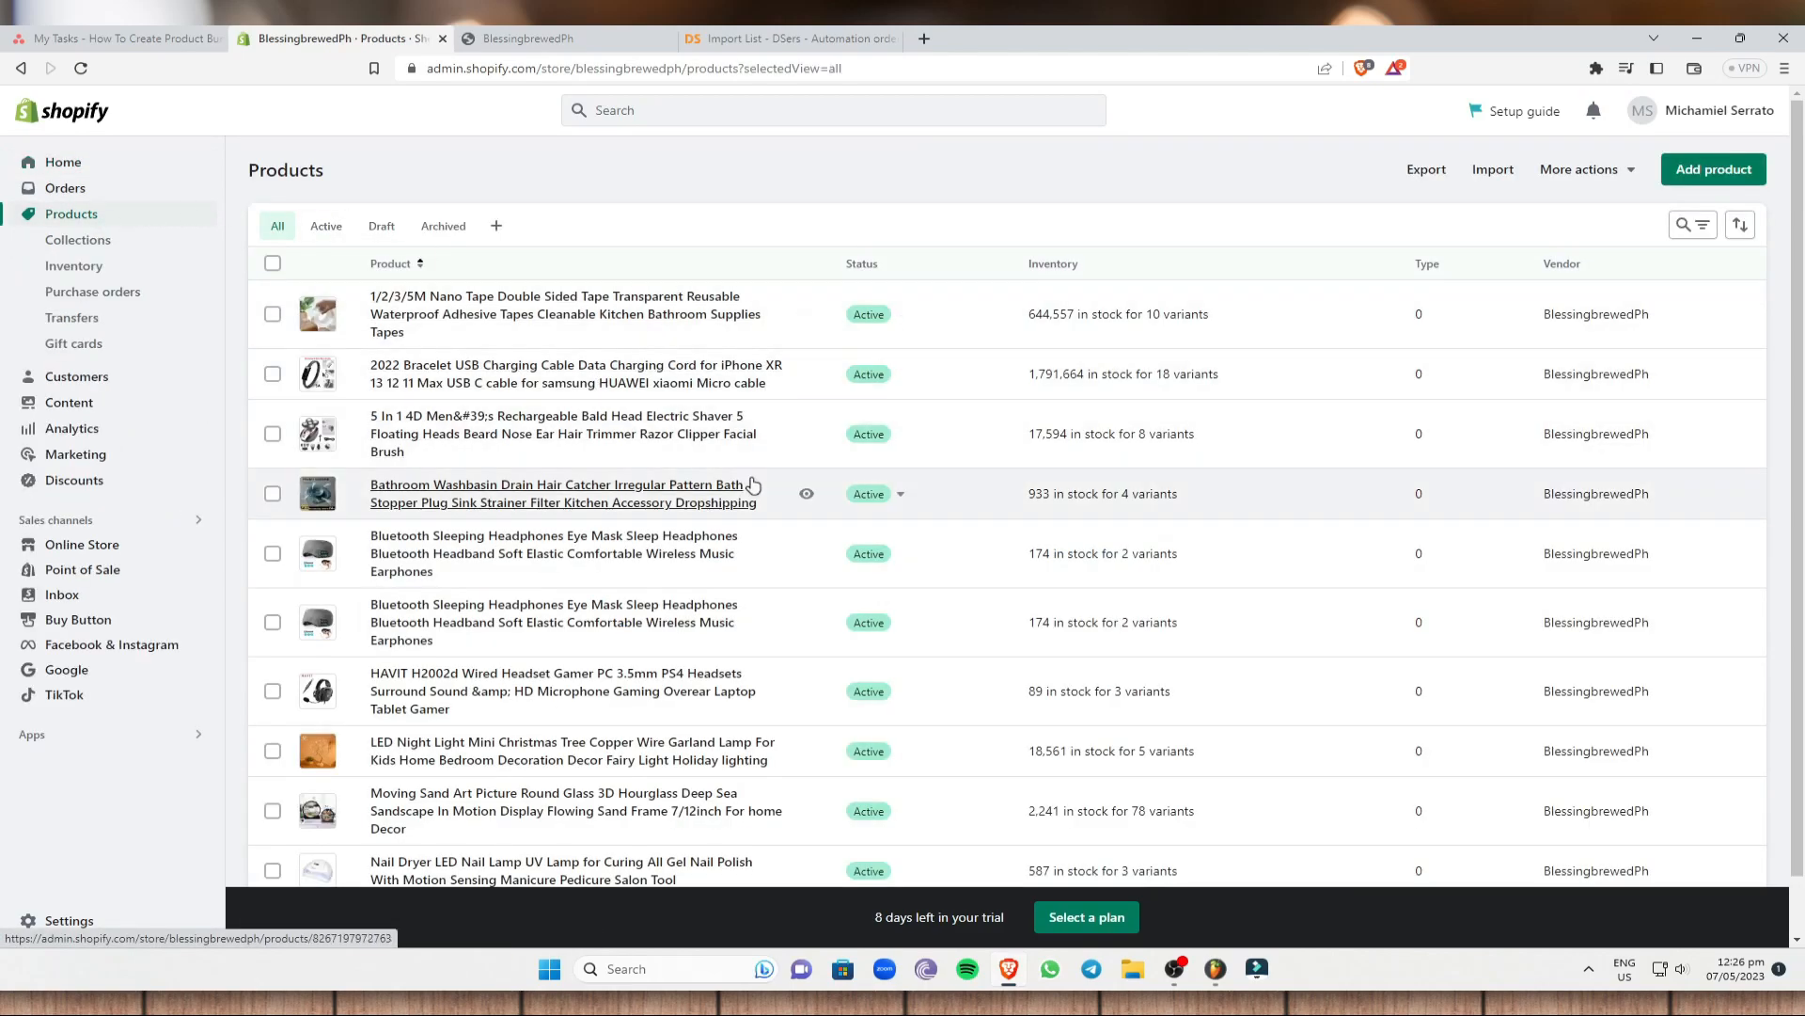
scroll(826, 468, down, 1)
scroll(826, 468, up, 1)
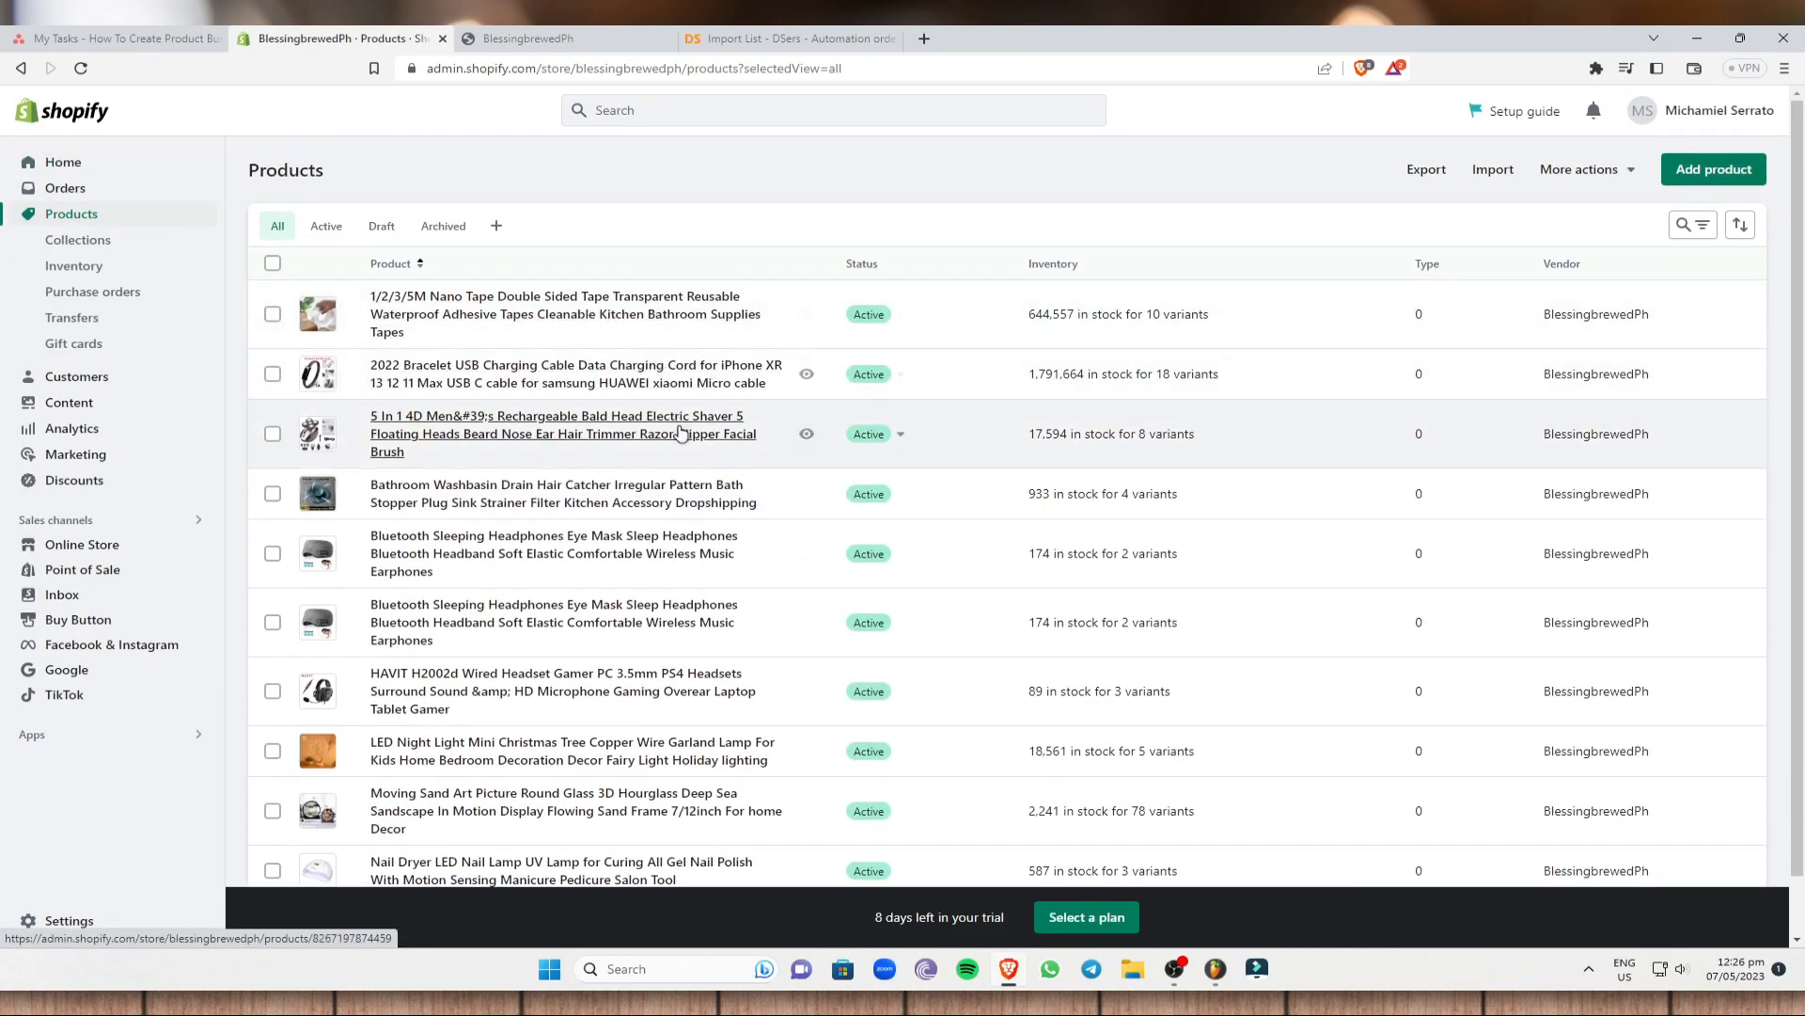
scroll(714, 724, down, 1)
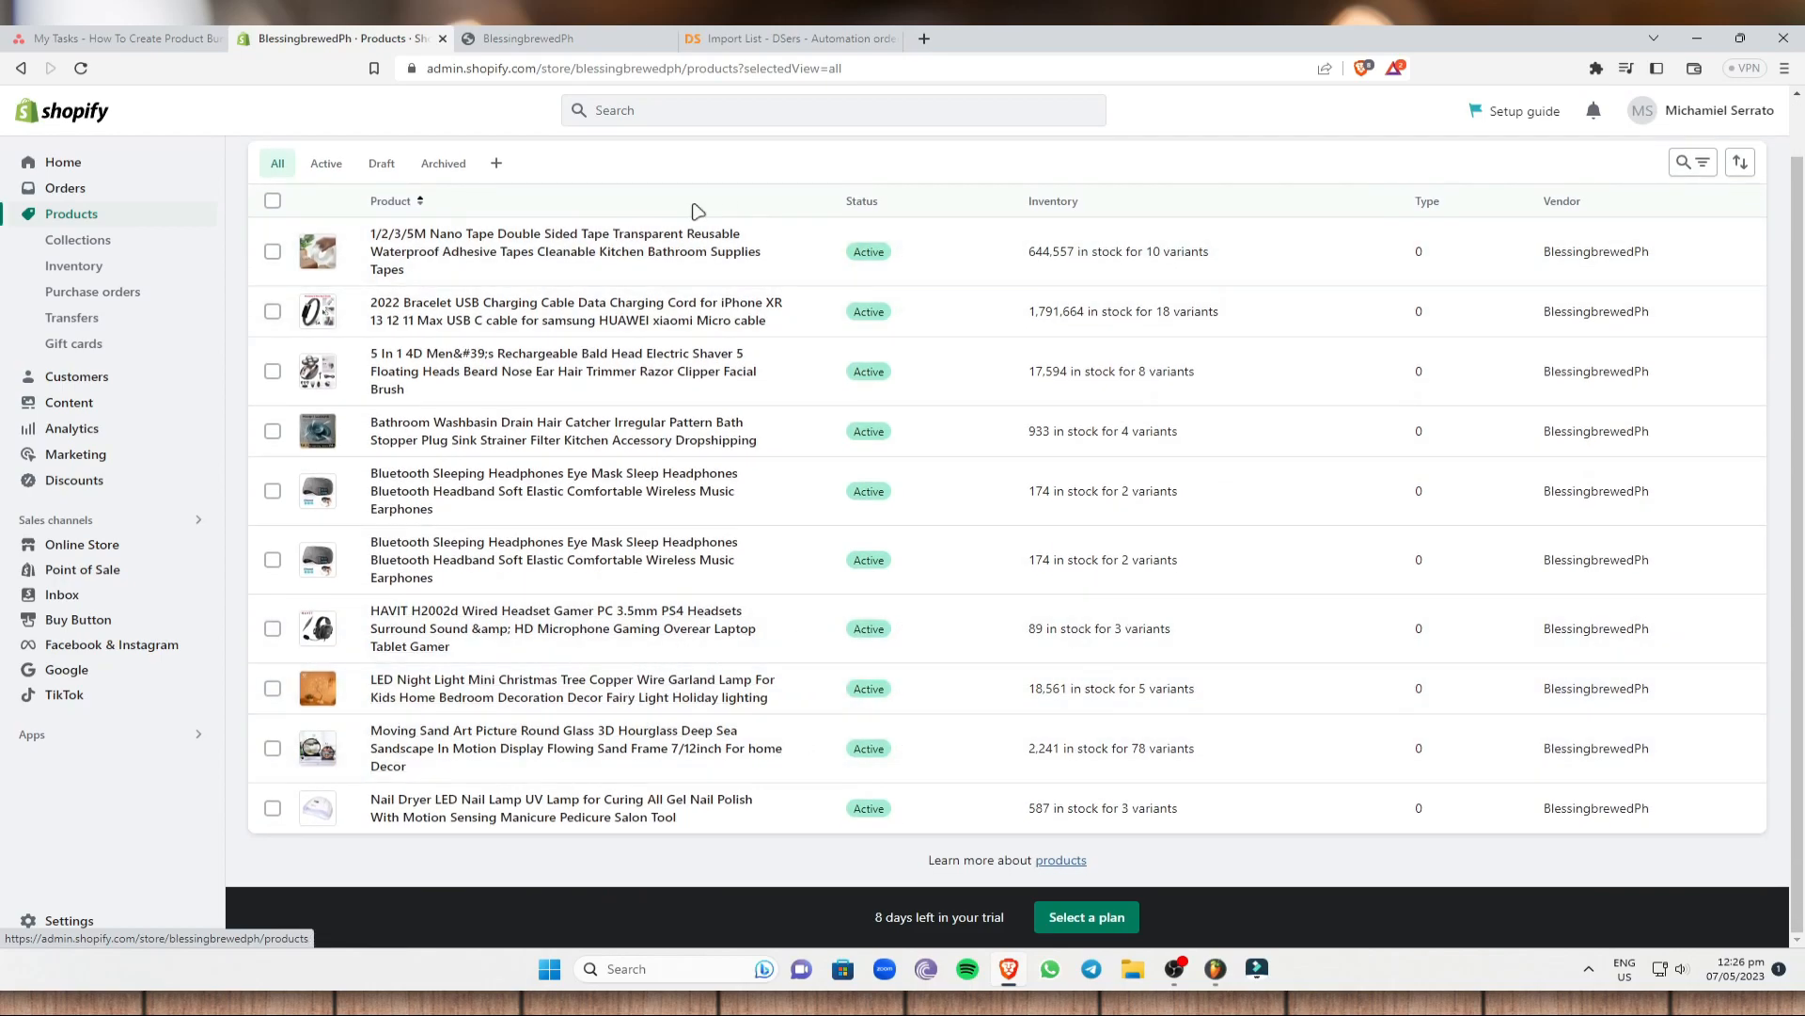
scroll(810, 292, up, 1)
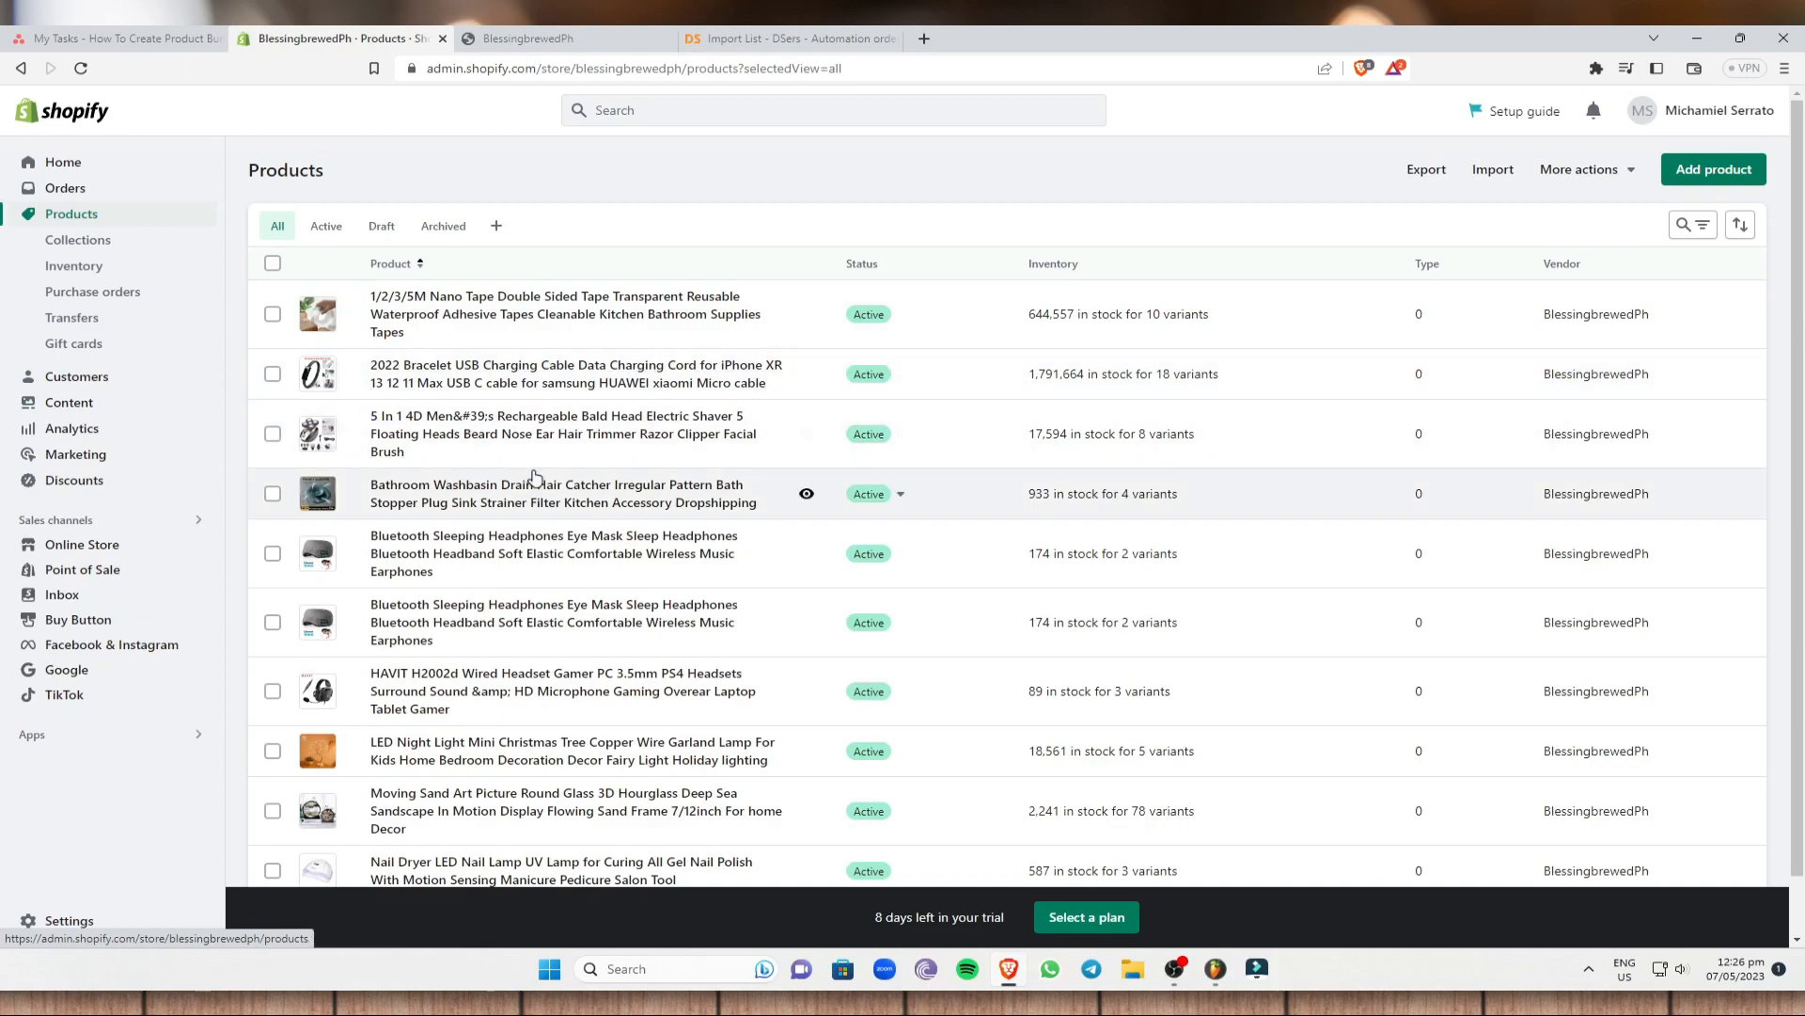
Compare the products in the DSers import list with the products listed in the Shopify store.
click(776, 44)
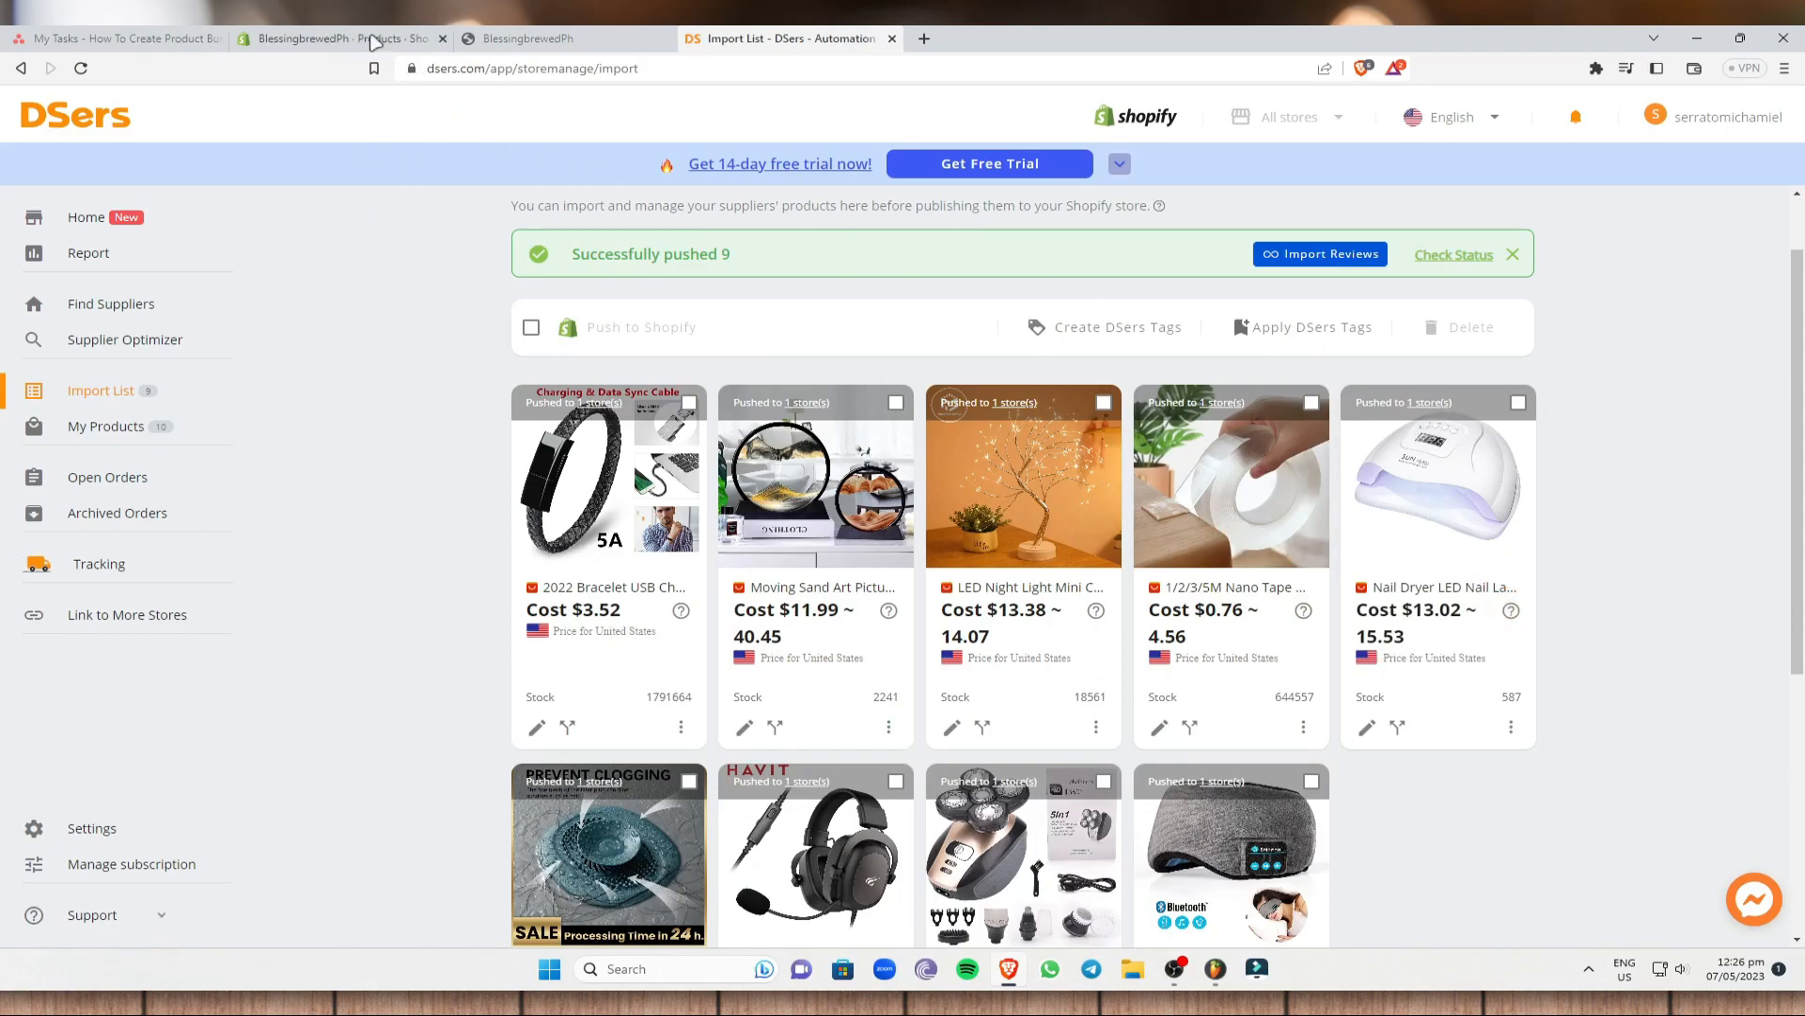
click(342, 37)
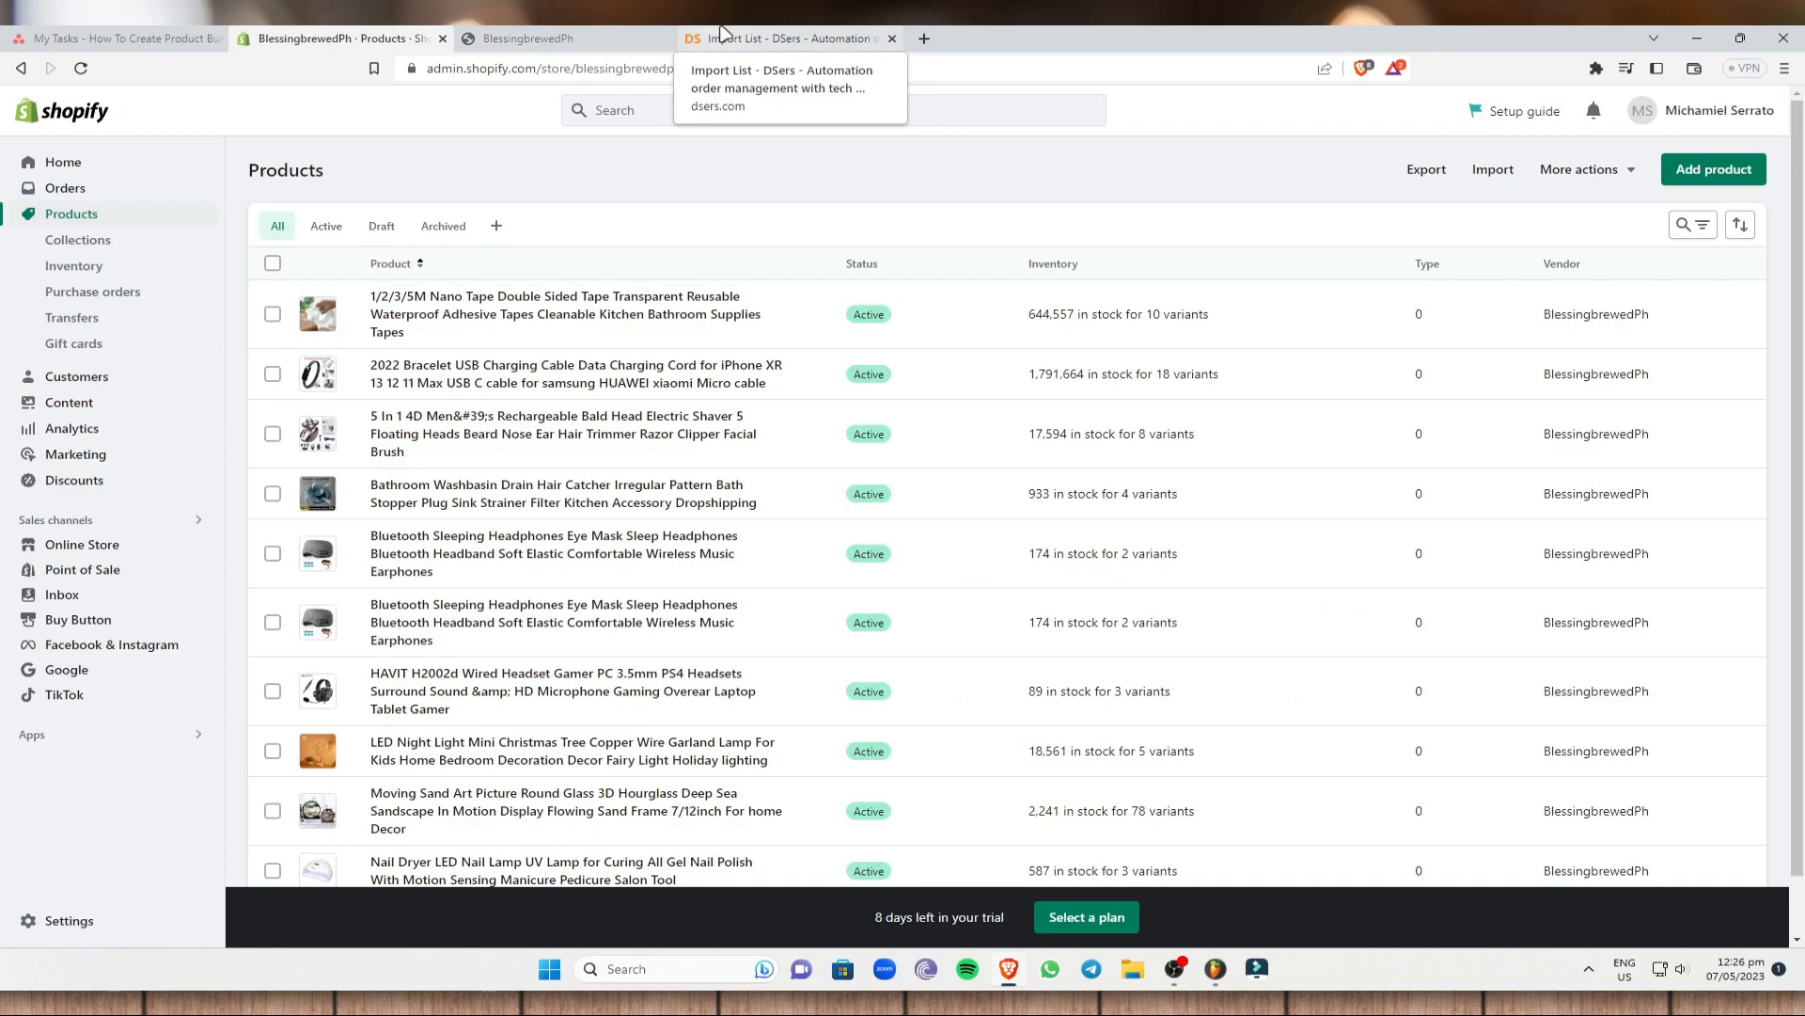
click(757, 34)
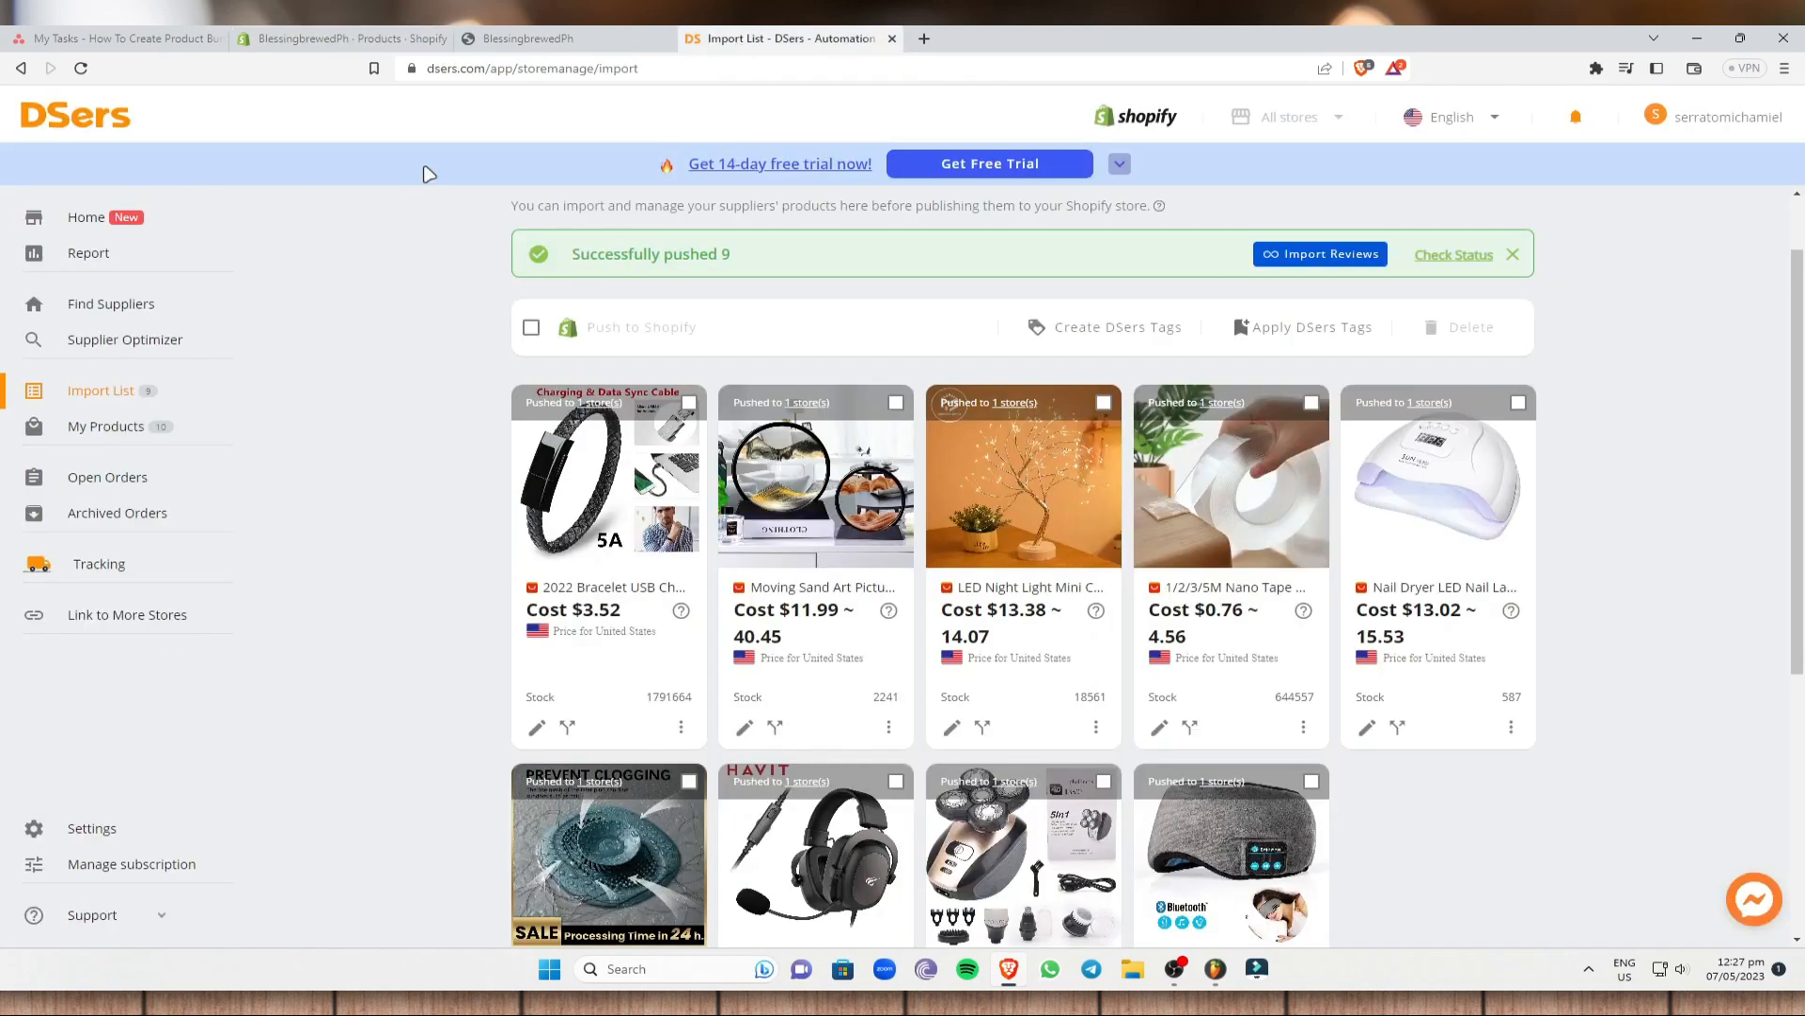
click(373, 34)
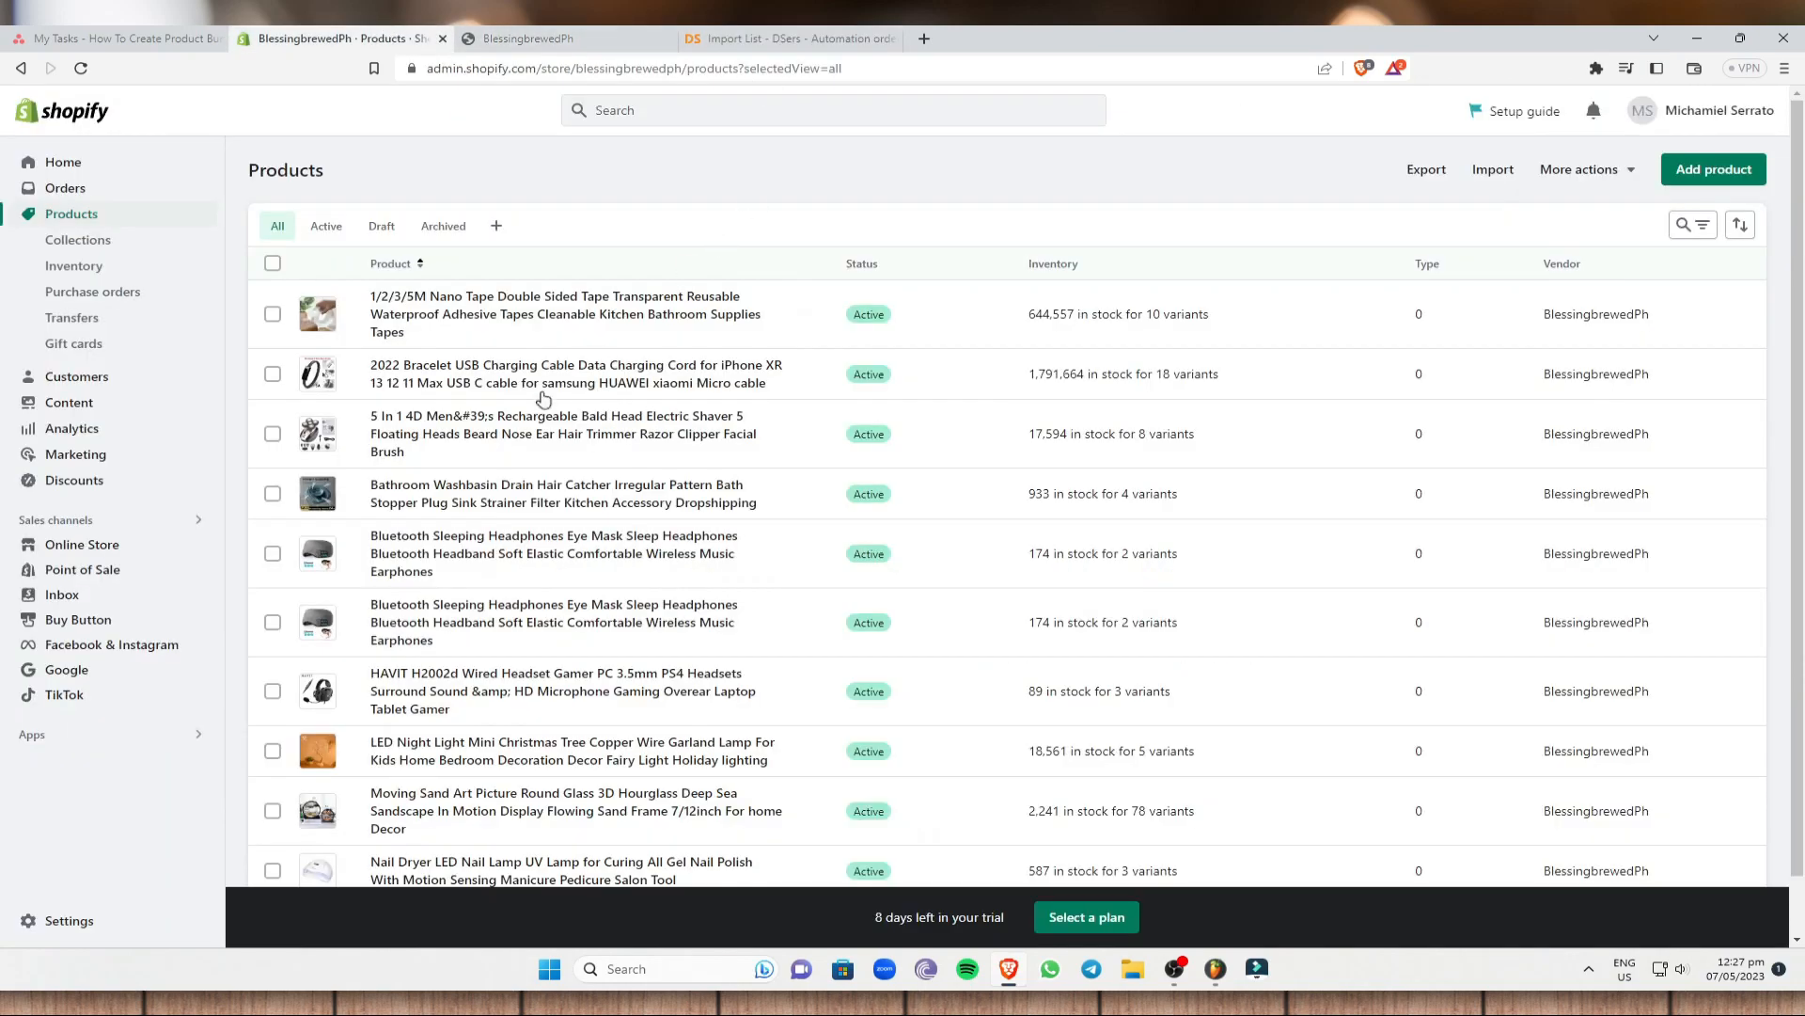
Search the store's installed apps for "dsers" and open DSers-AliExpress Dropshipping.
click(53, 739)
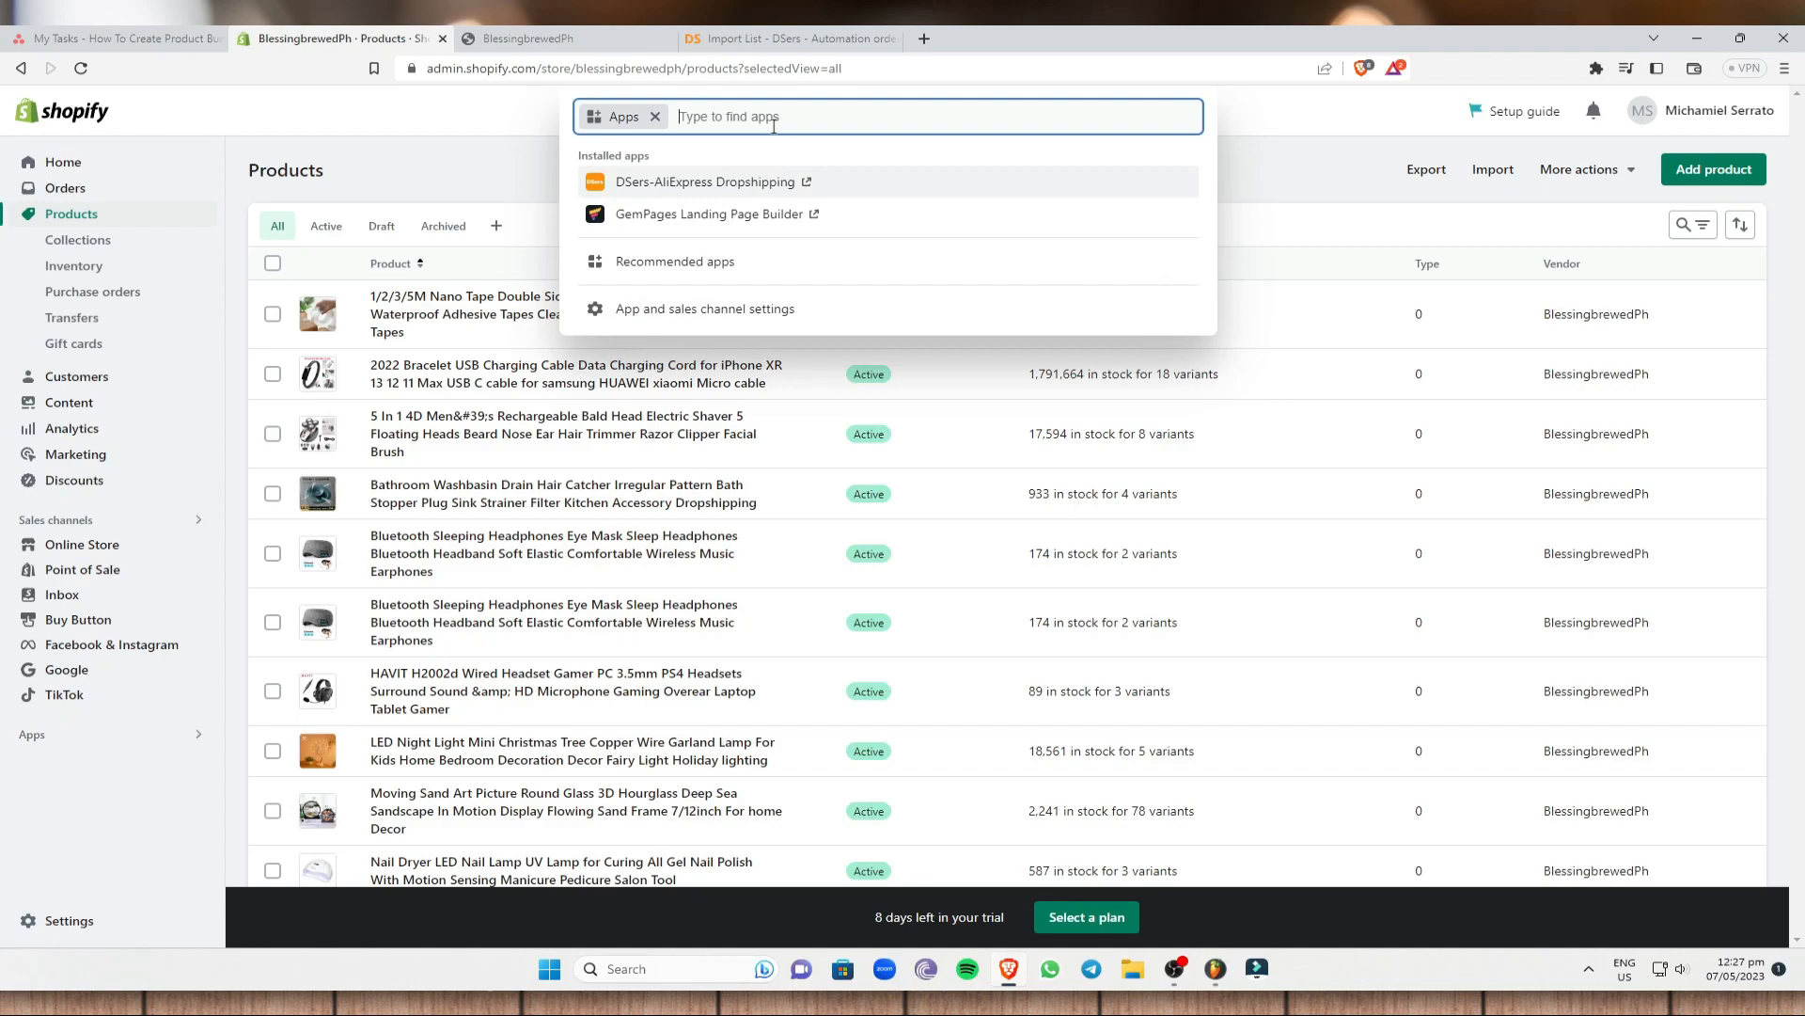
text(dse)
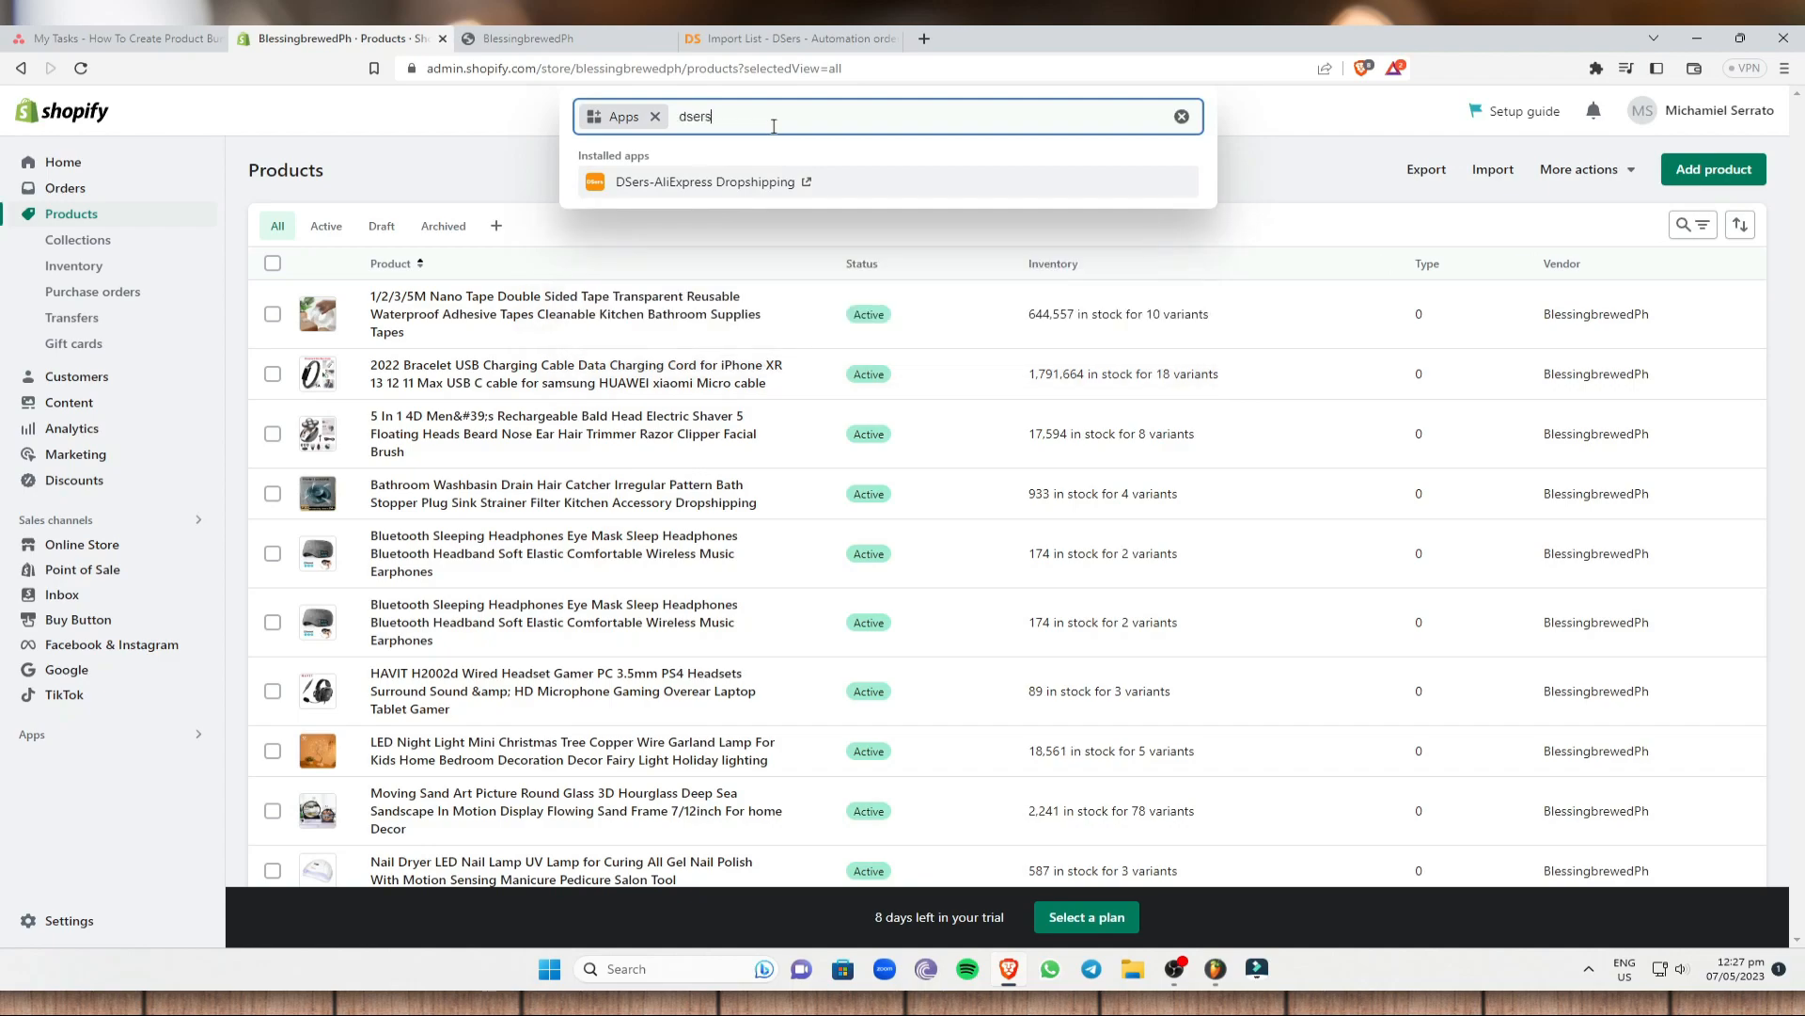
text(rs)
key(Return)
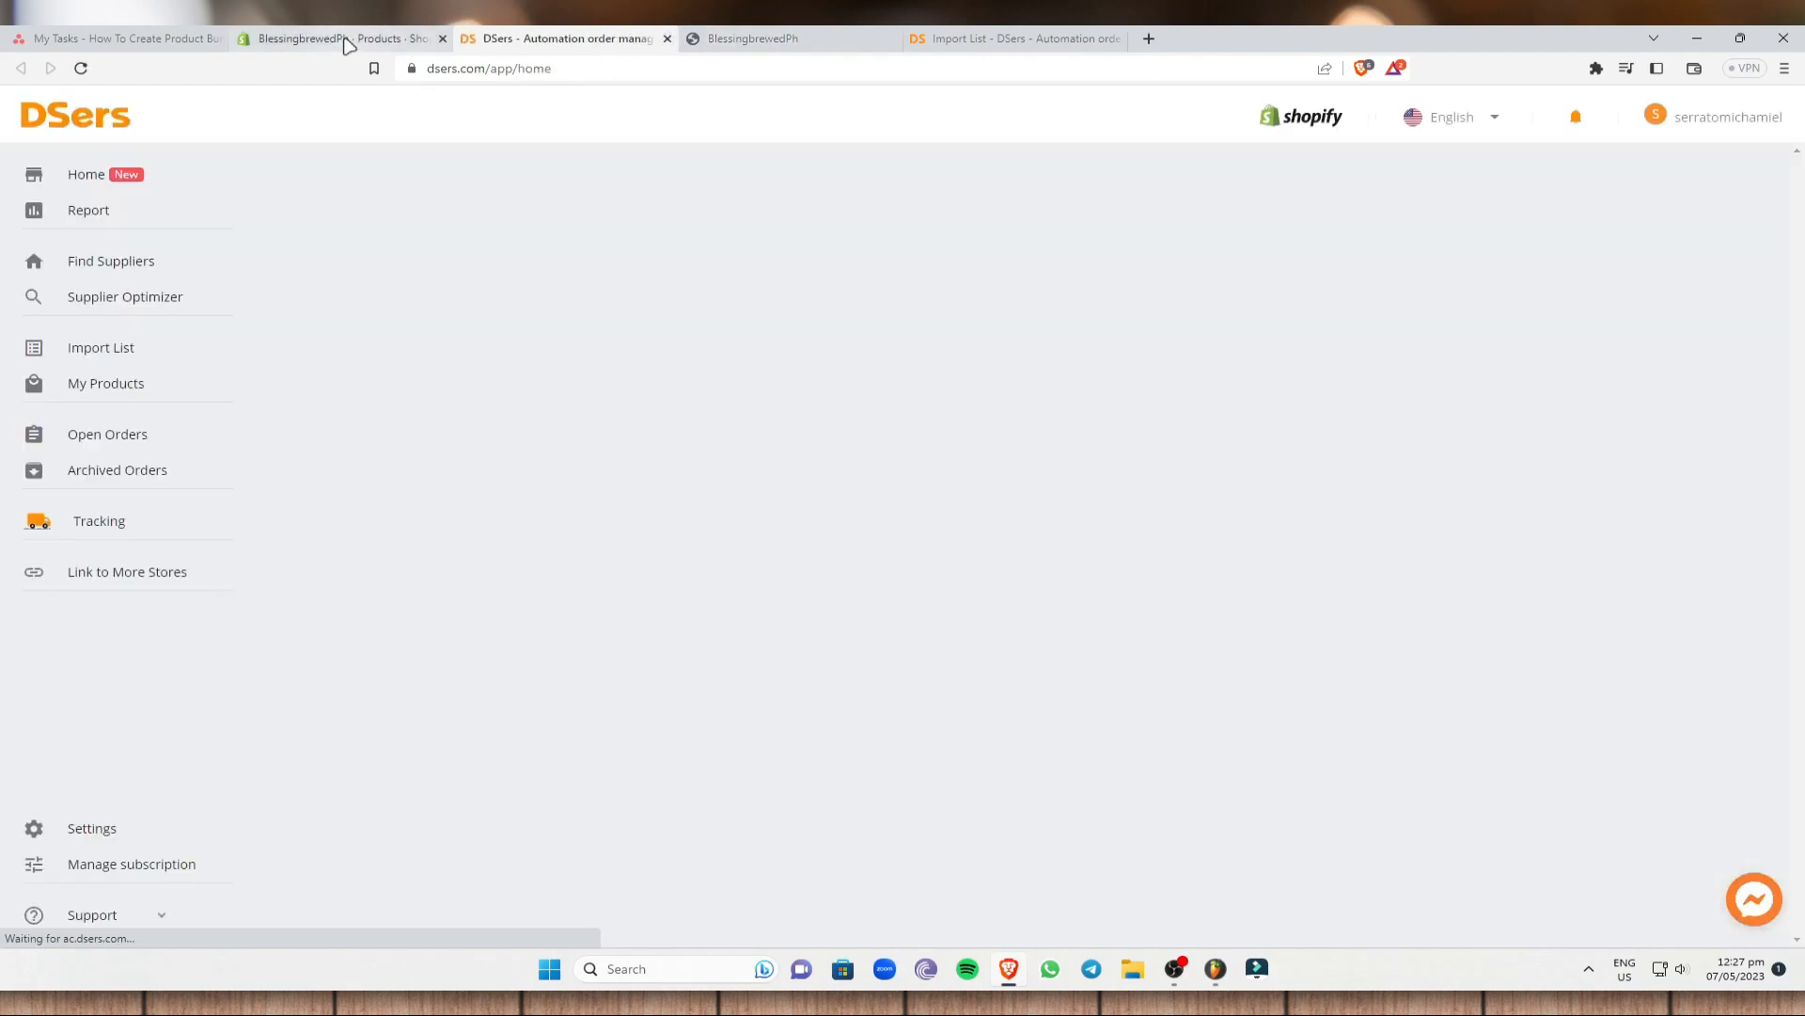
click(348, 44)
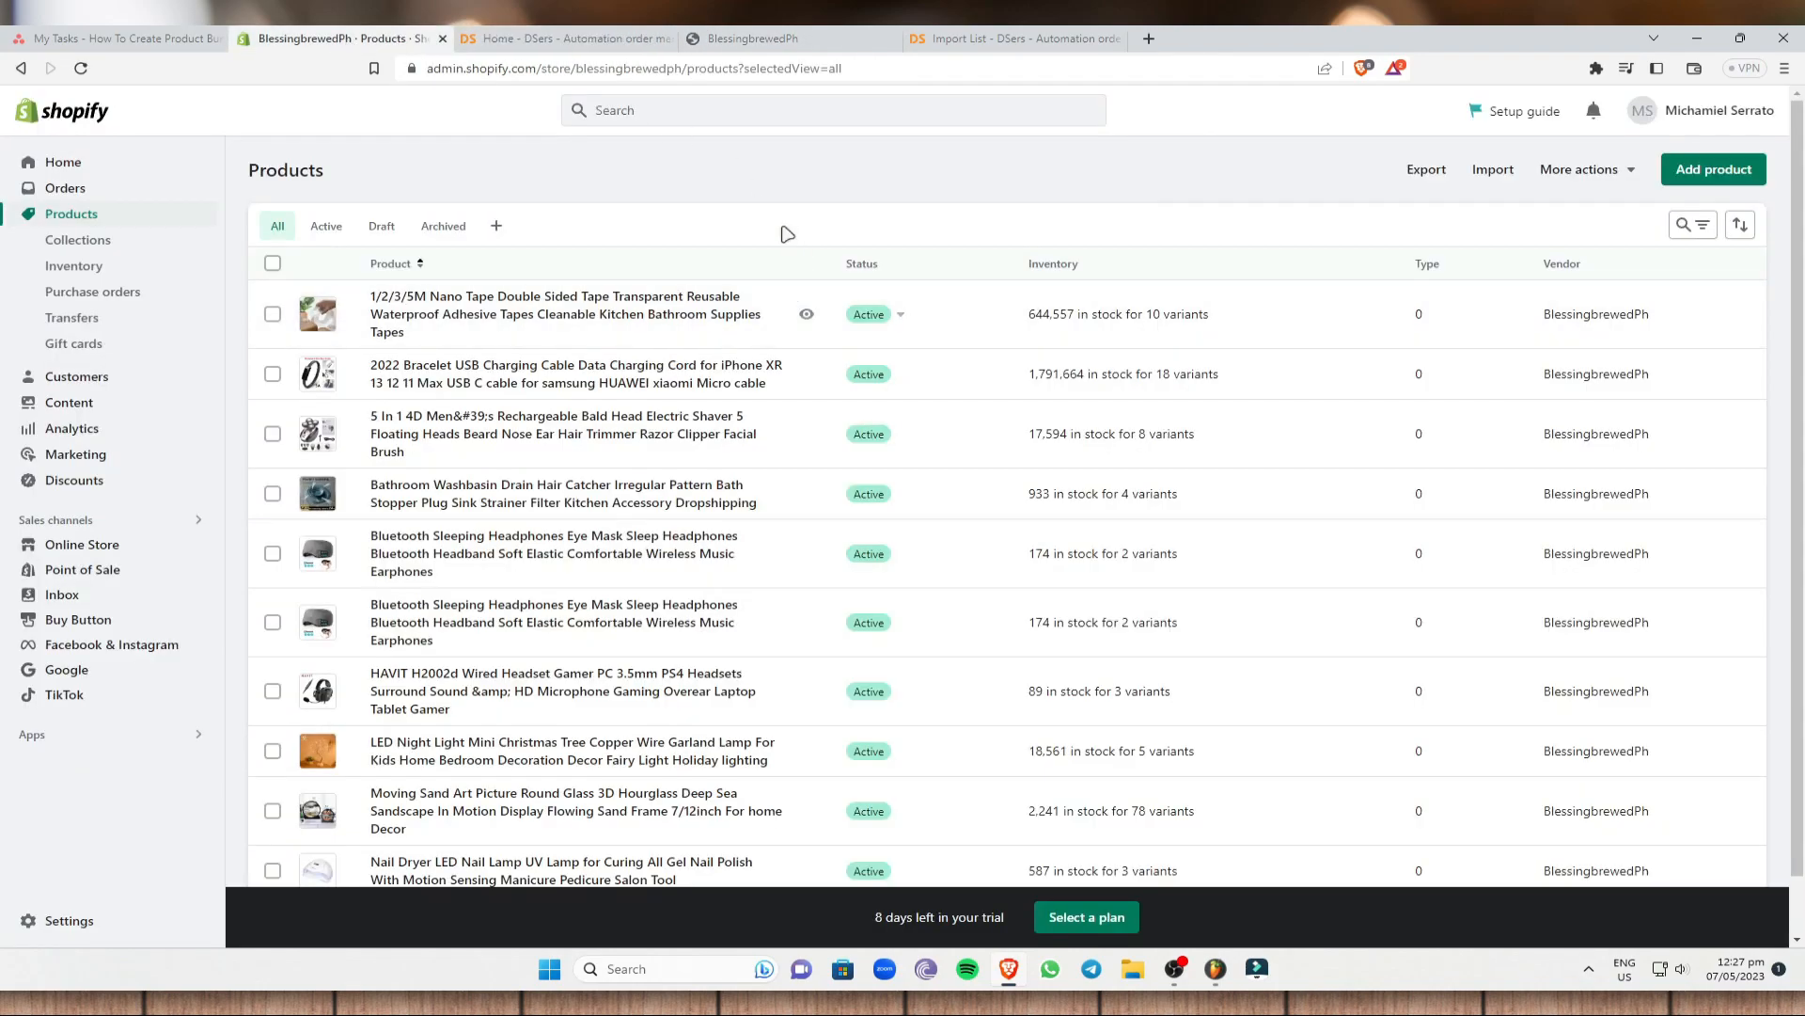
click(639, 122)
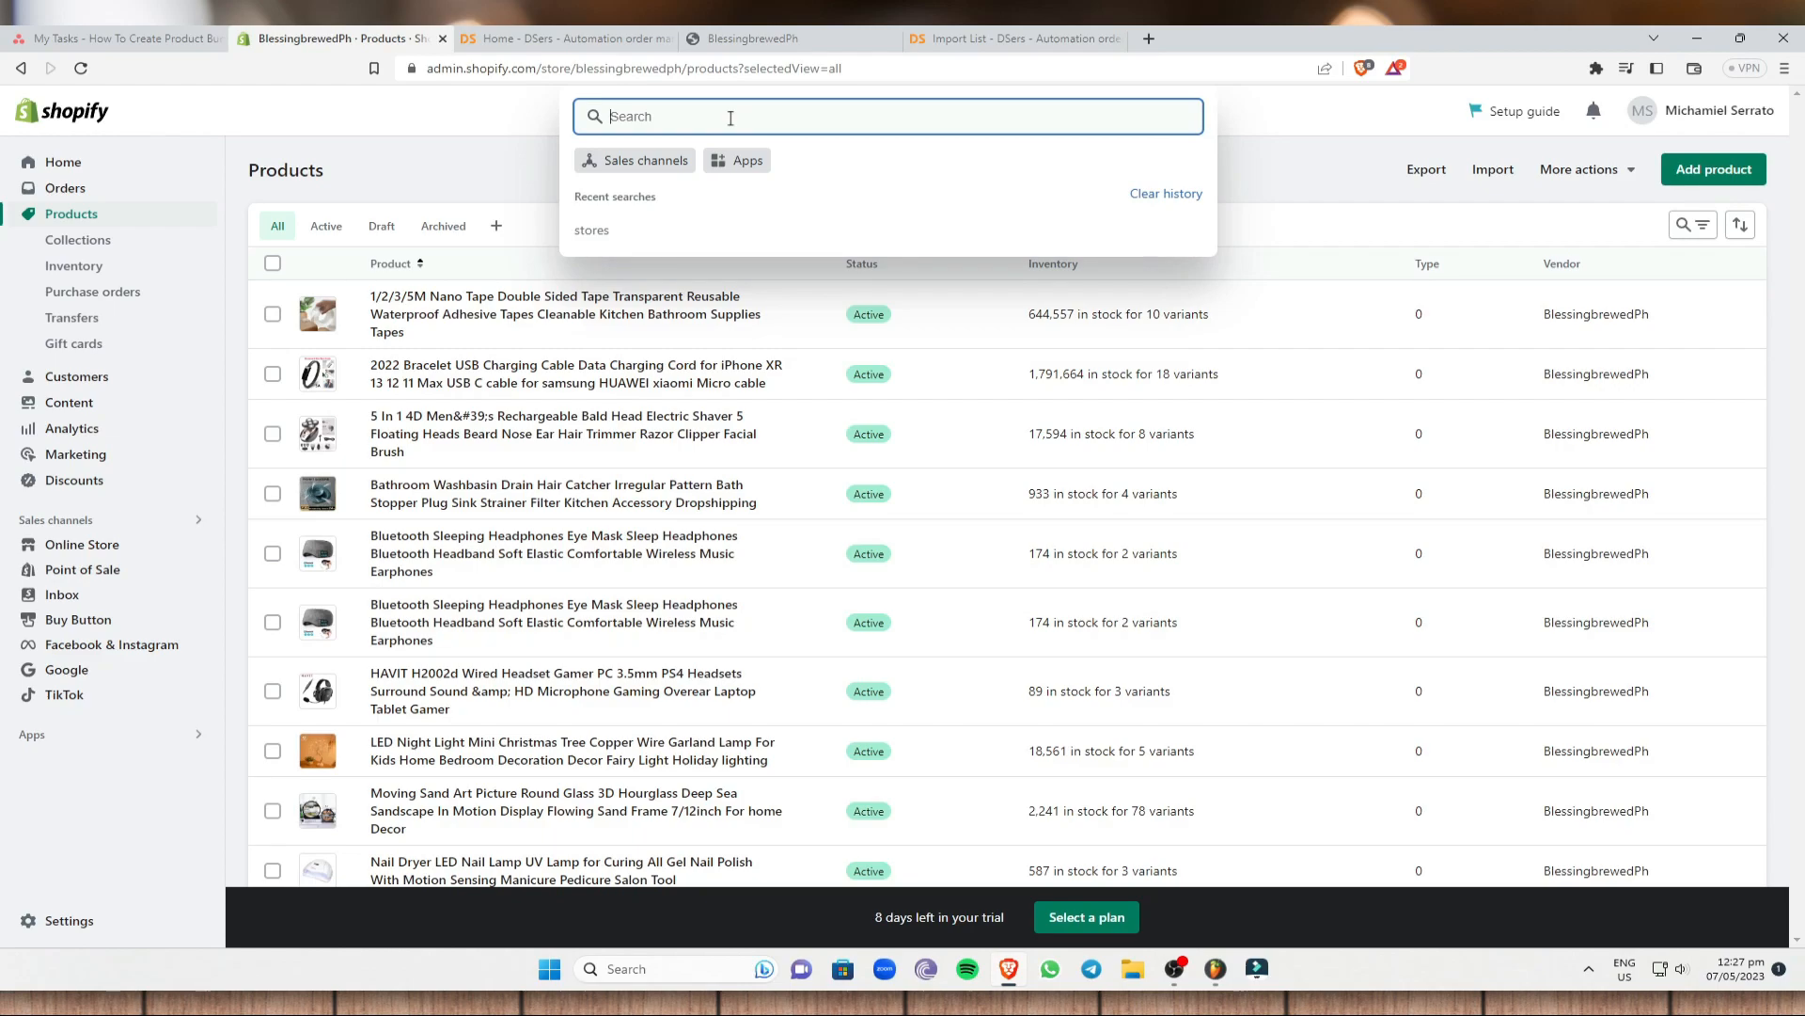
click(147, 886)
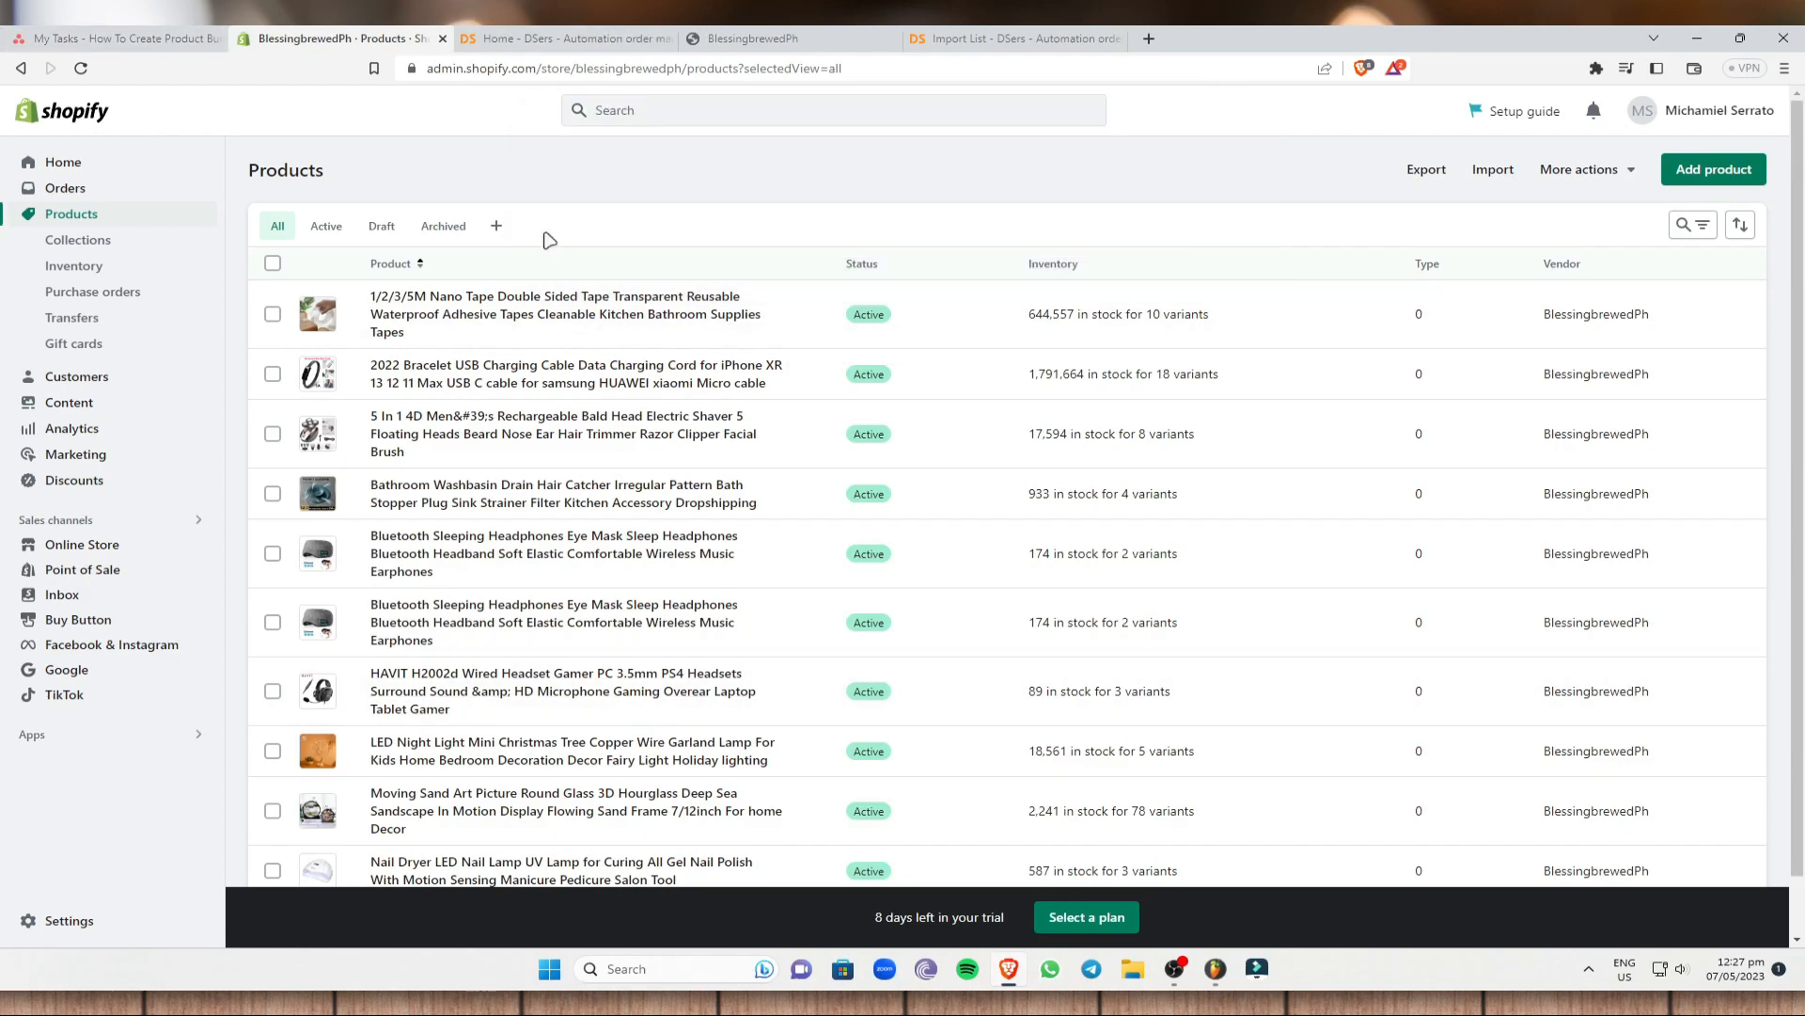
Switch to DSers, browse the Find Suppliers catalogue and add the PZOZ Usb Cable to the import list.
click(584, 36)
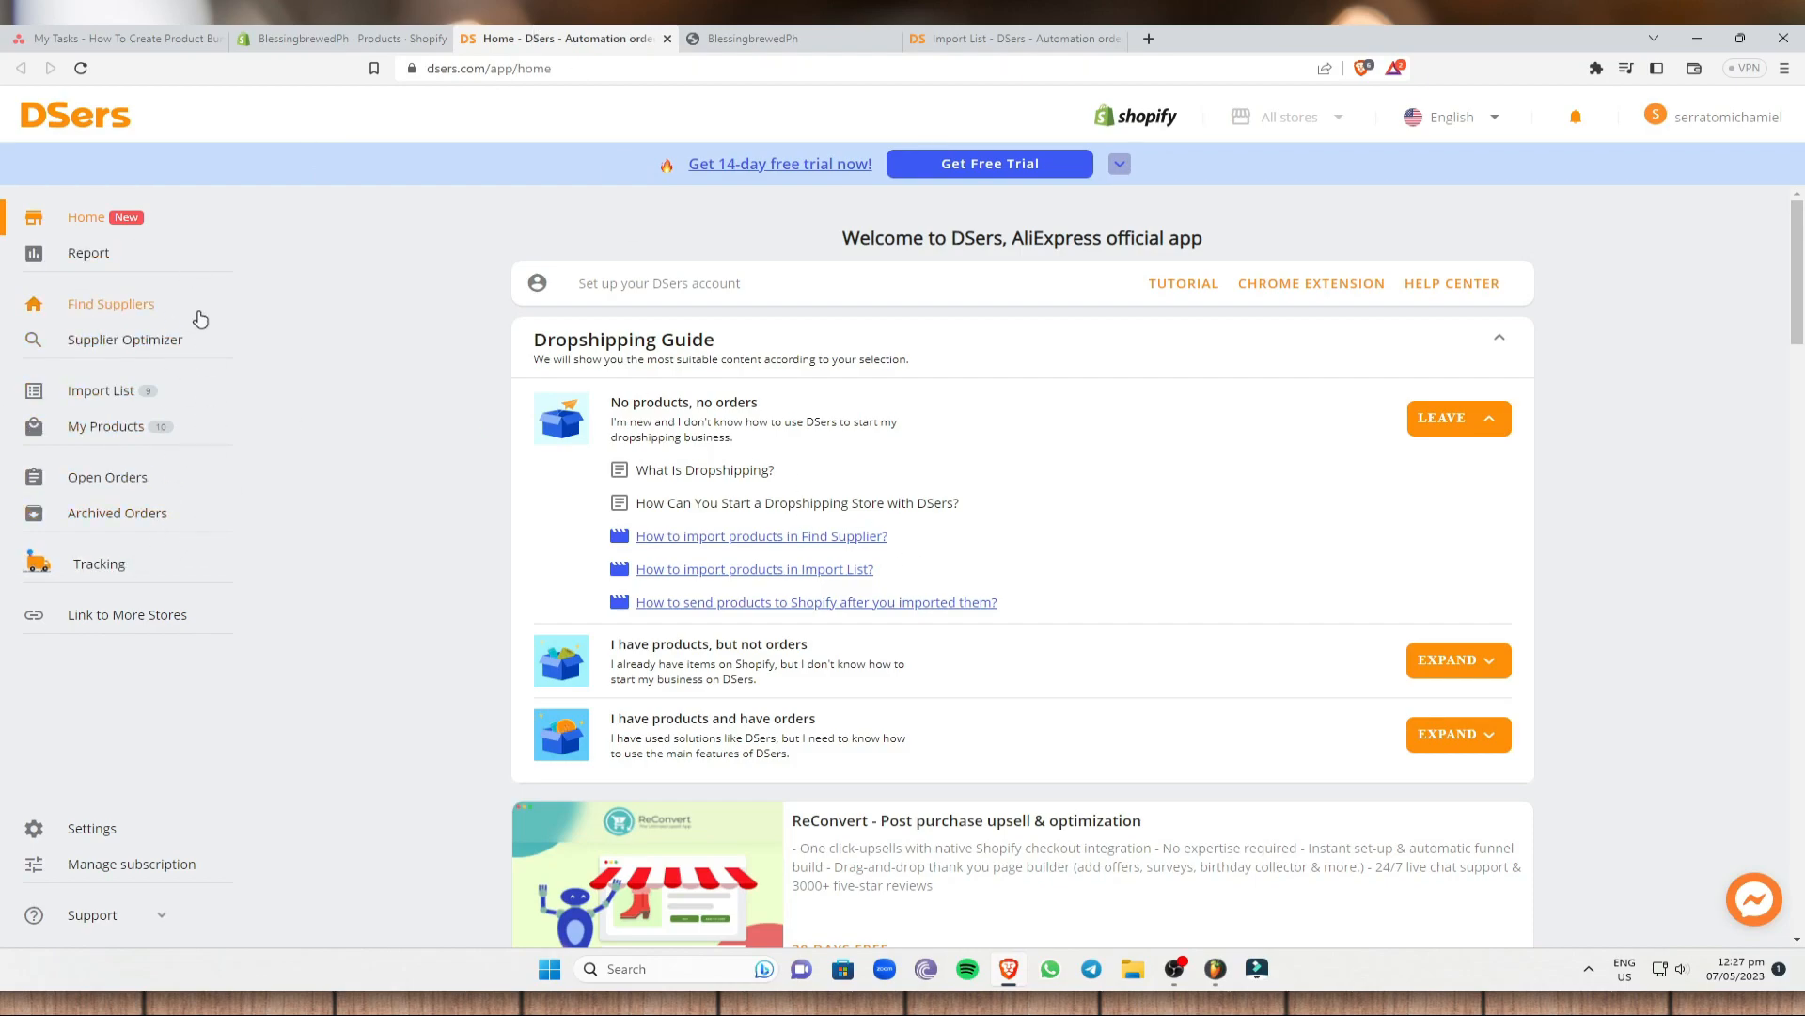
click(130, 313)
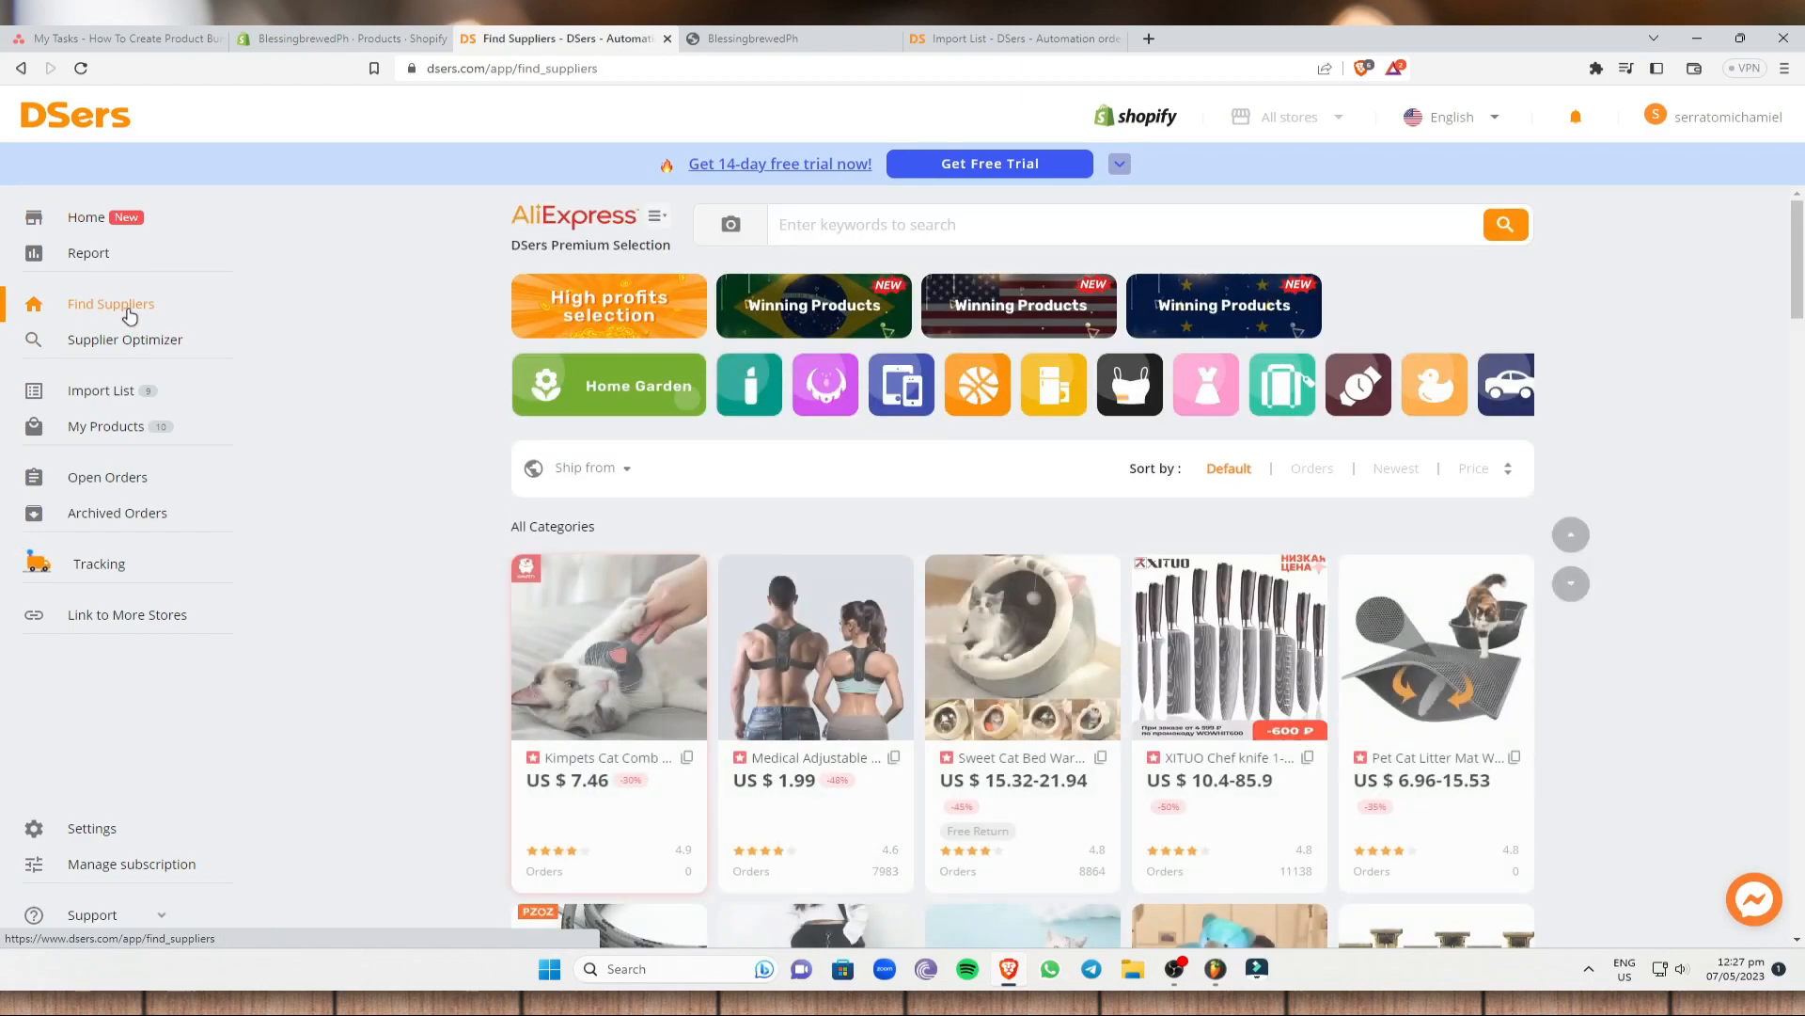
scroll(1347, 580, down, 1)
scroll(722, 663, down, 3)
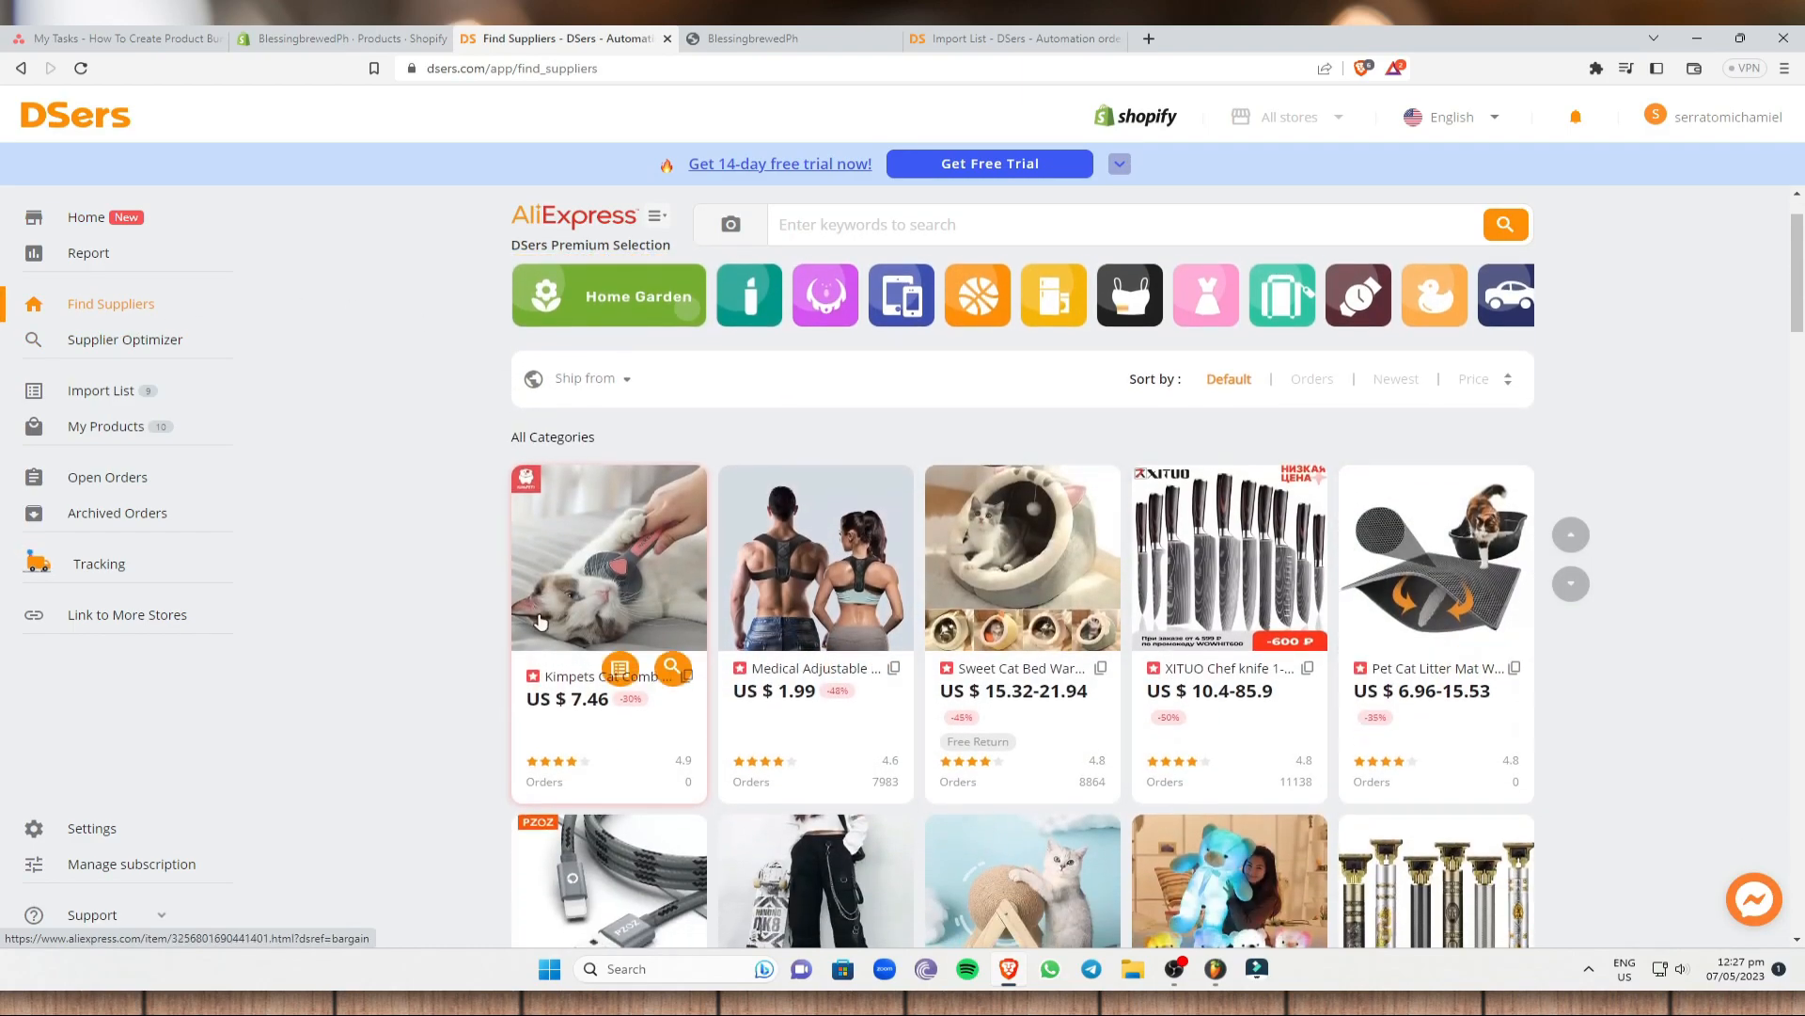
scroll(722, 663, down, 2)
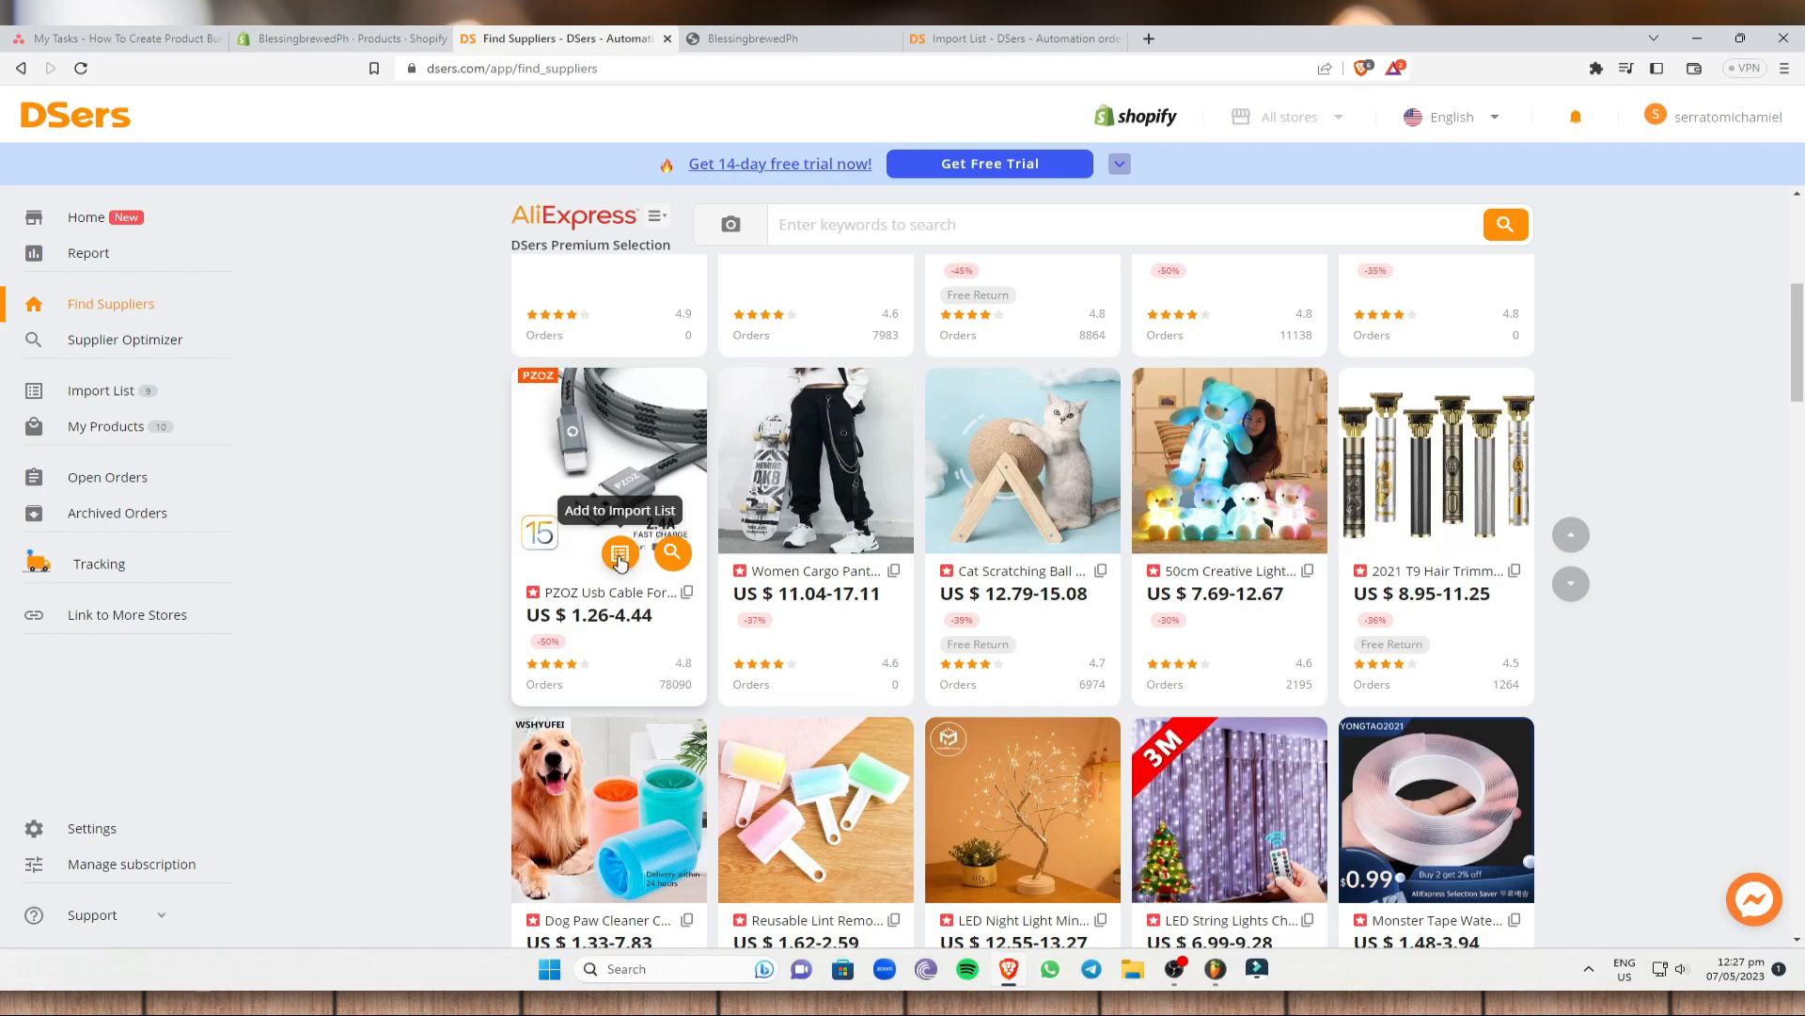
click(620, 557)
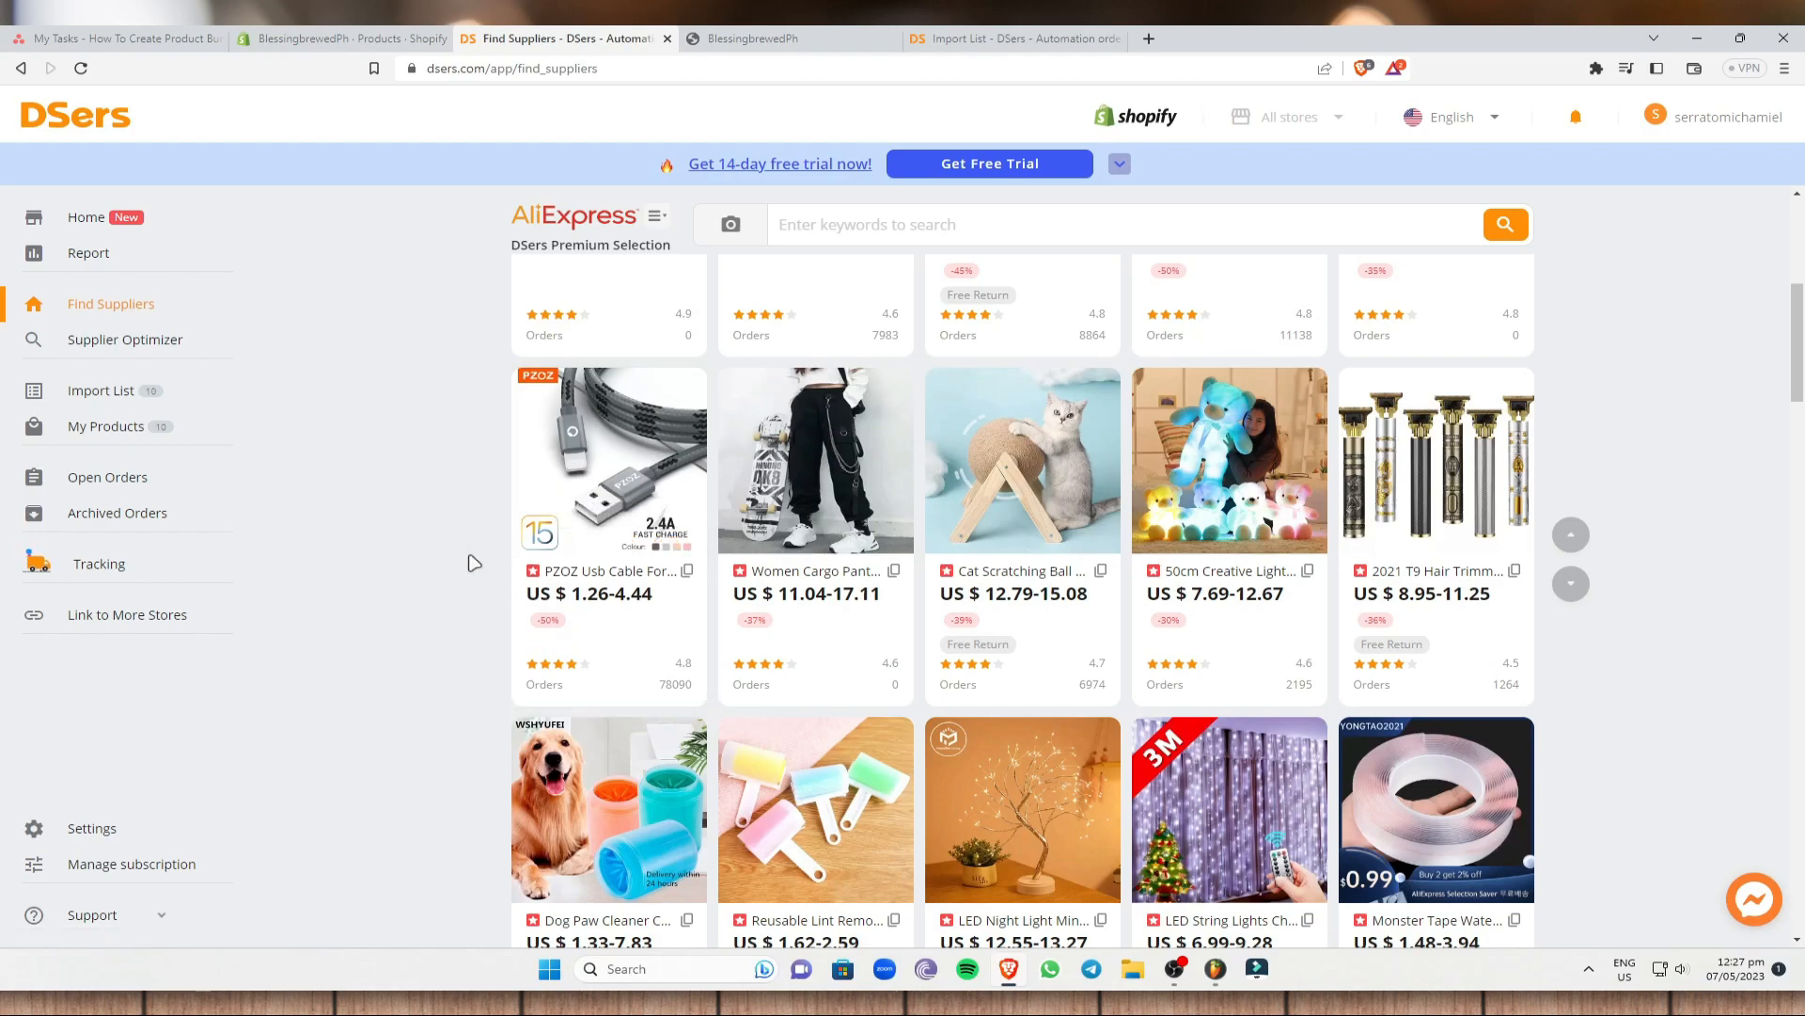
Add the Original Lenovo LP40 earbuds from the supplier catalogue to the import list.
scroll(952, 502, down, 5)
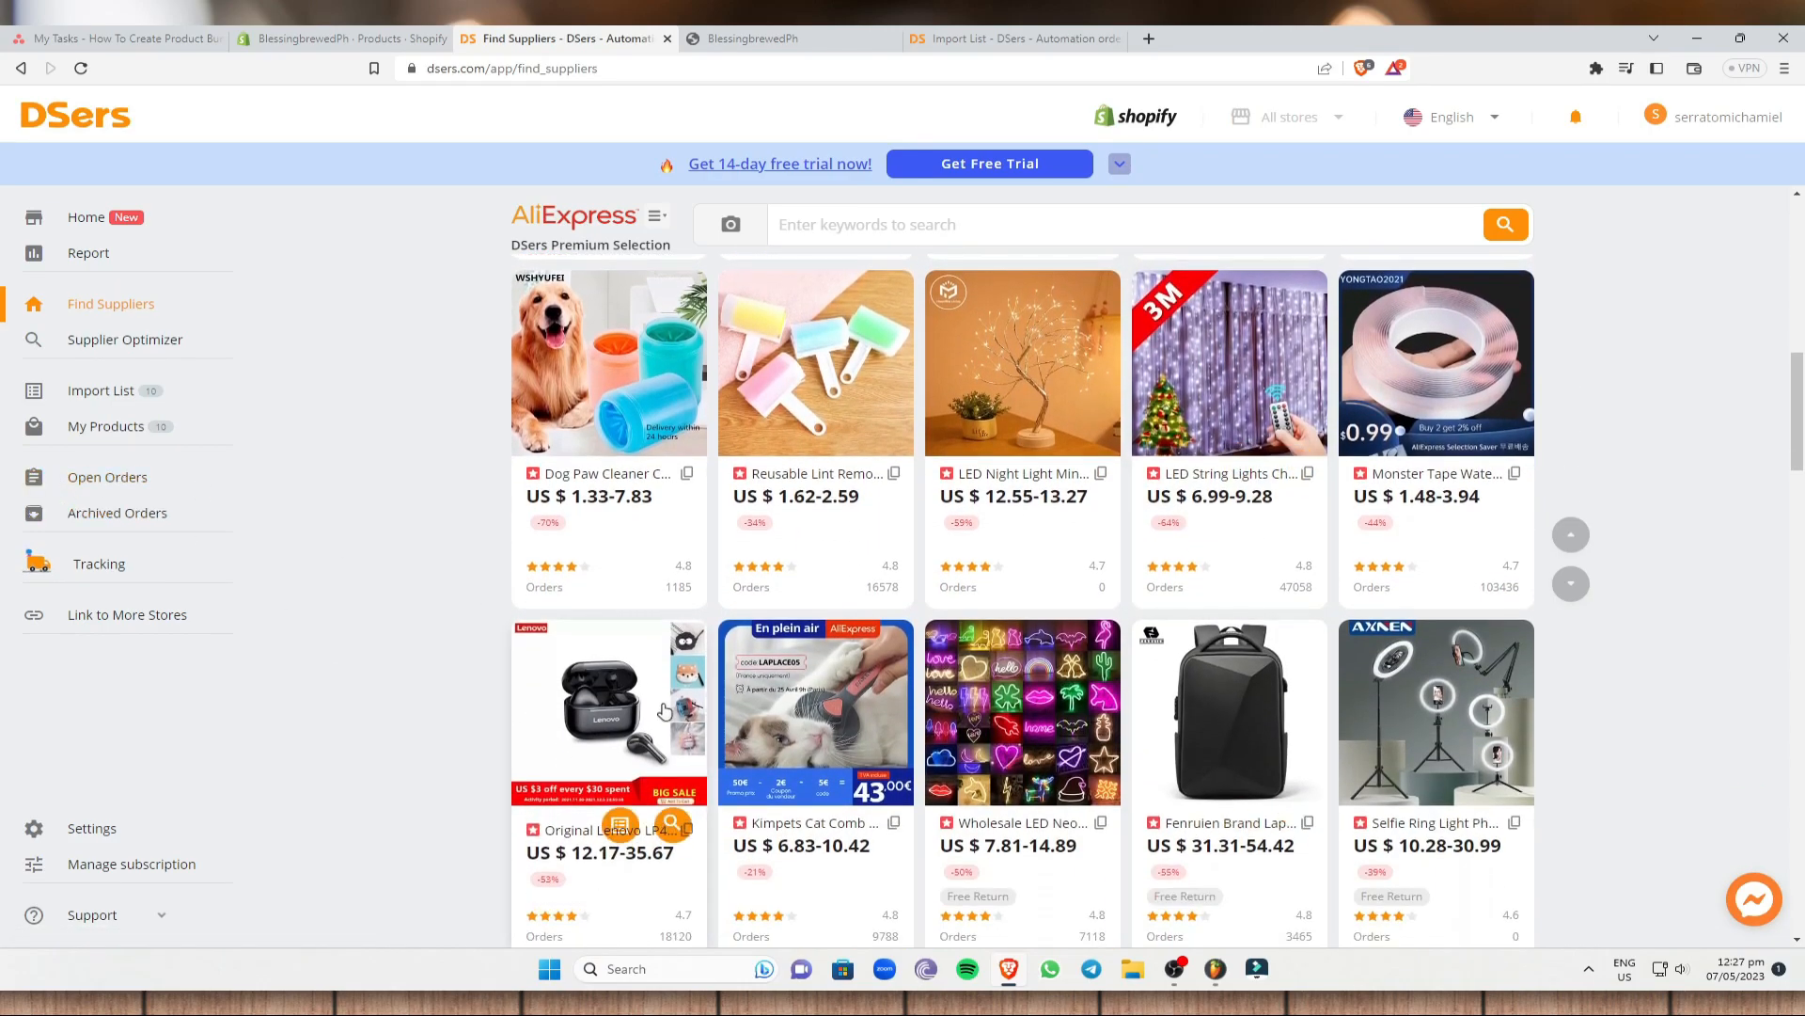
scroll(620, 658, down, 2)
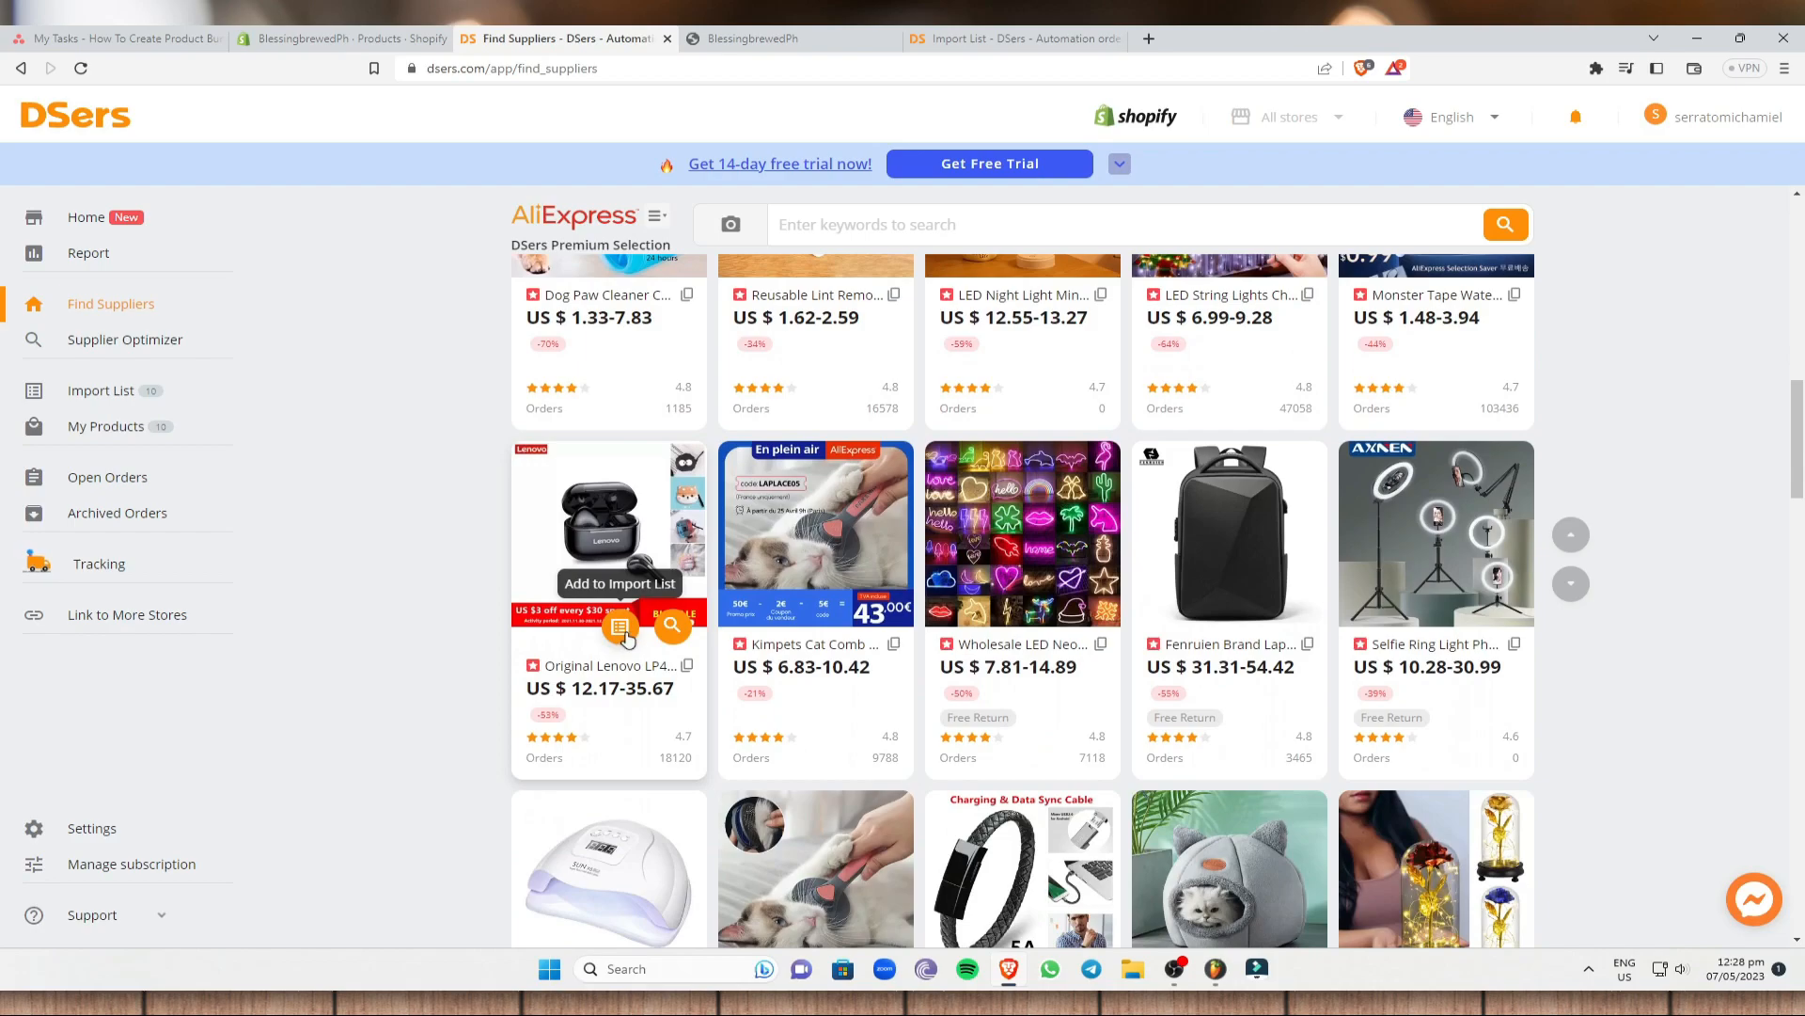
click(621, 628)
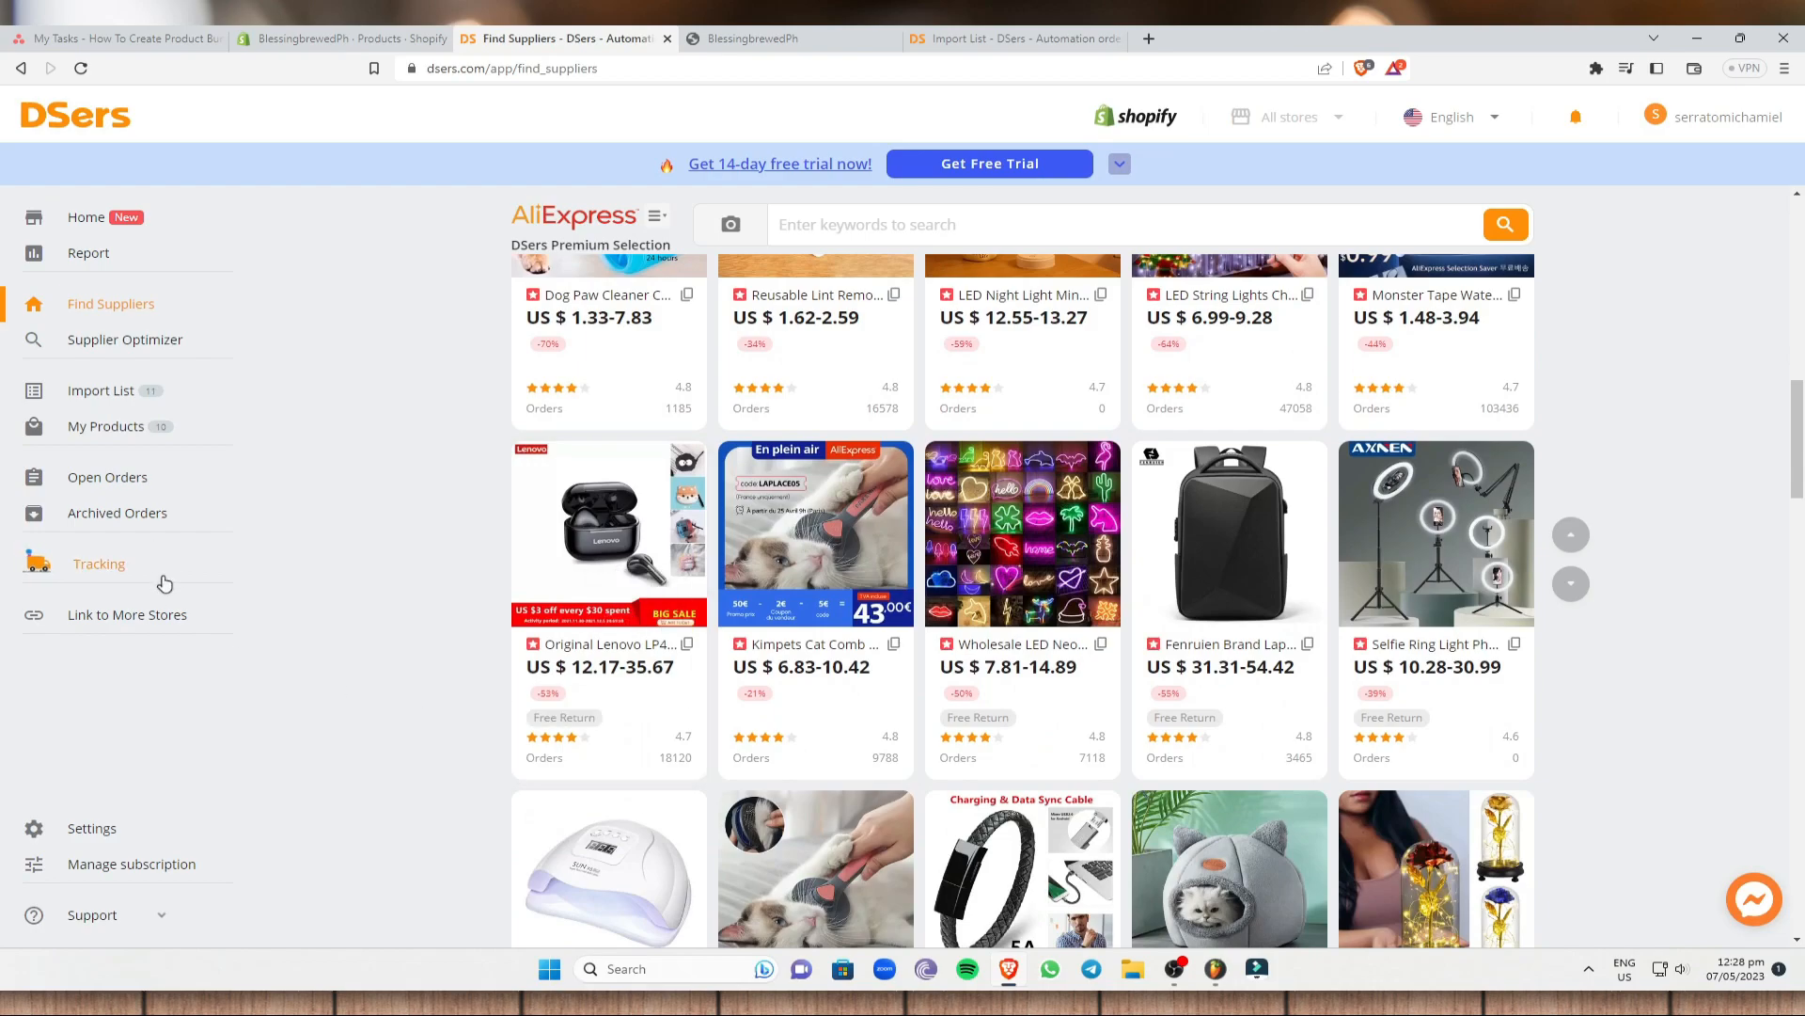
Push the Lenovo LP40 earbuds and PZOZ Usb Cable from the import list to the Shopify store, and dismiss the result notice.
click(142, 403)
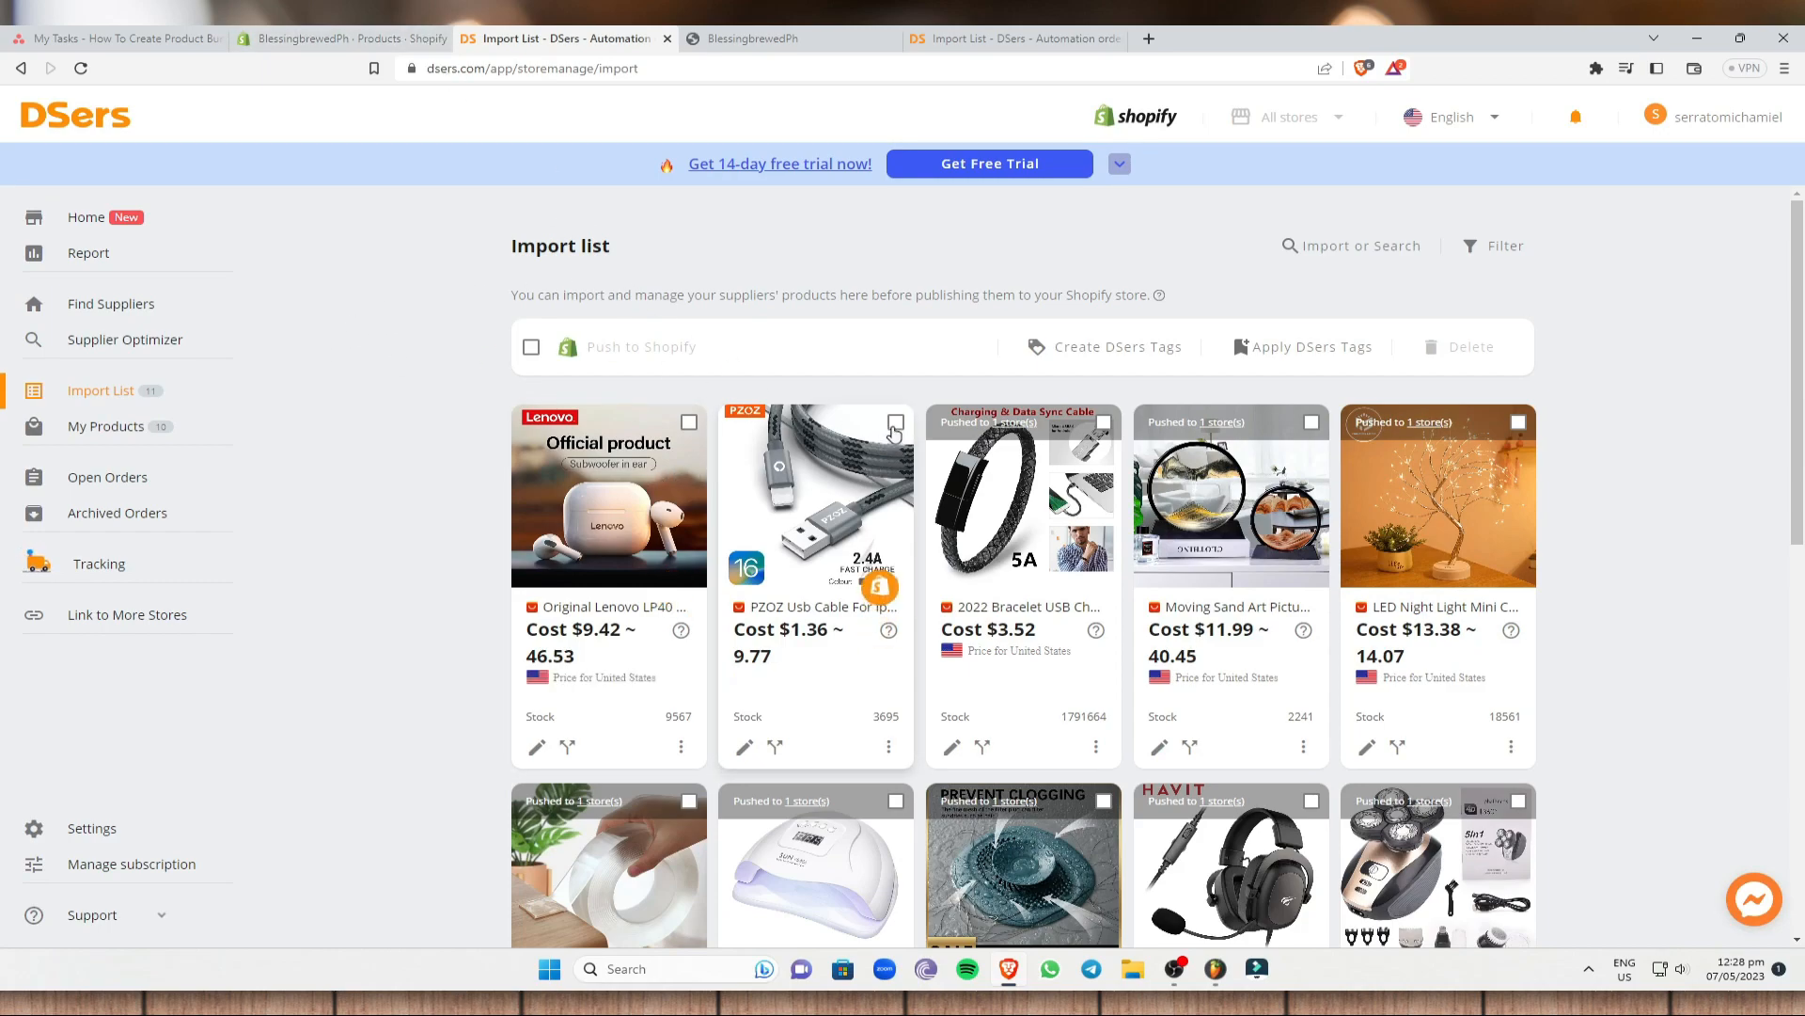
click(895, 423)
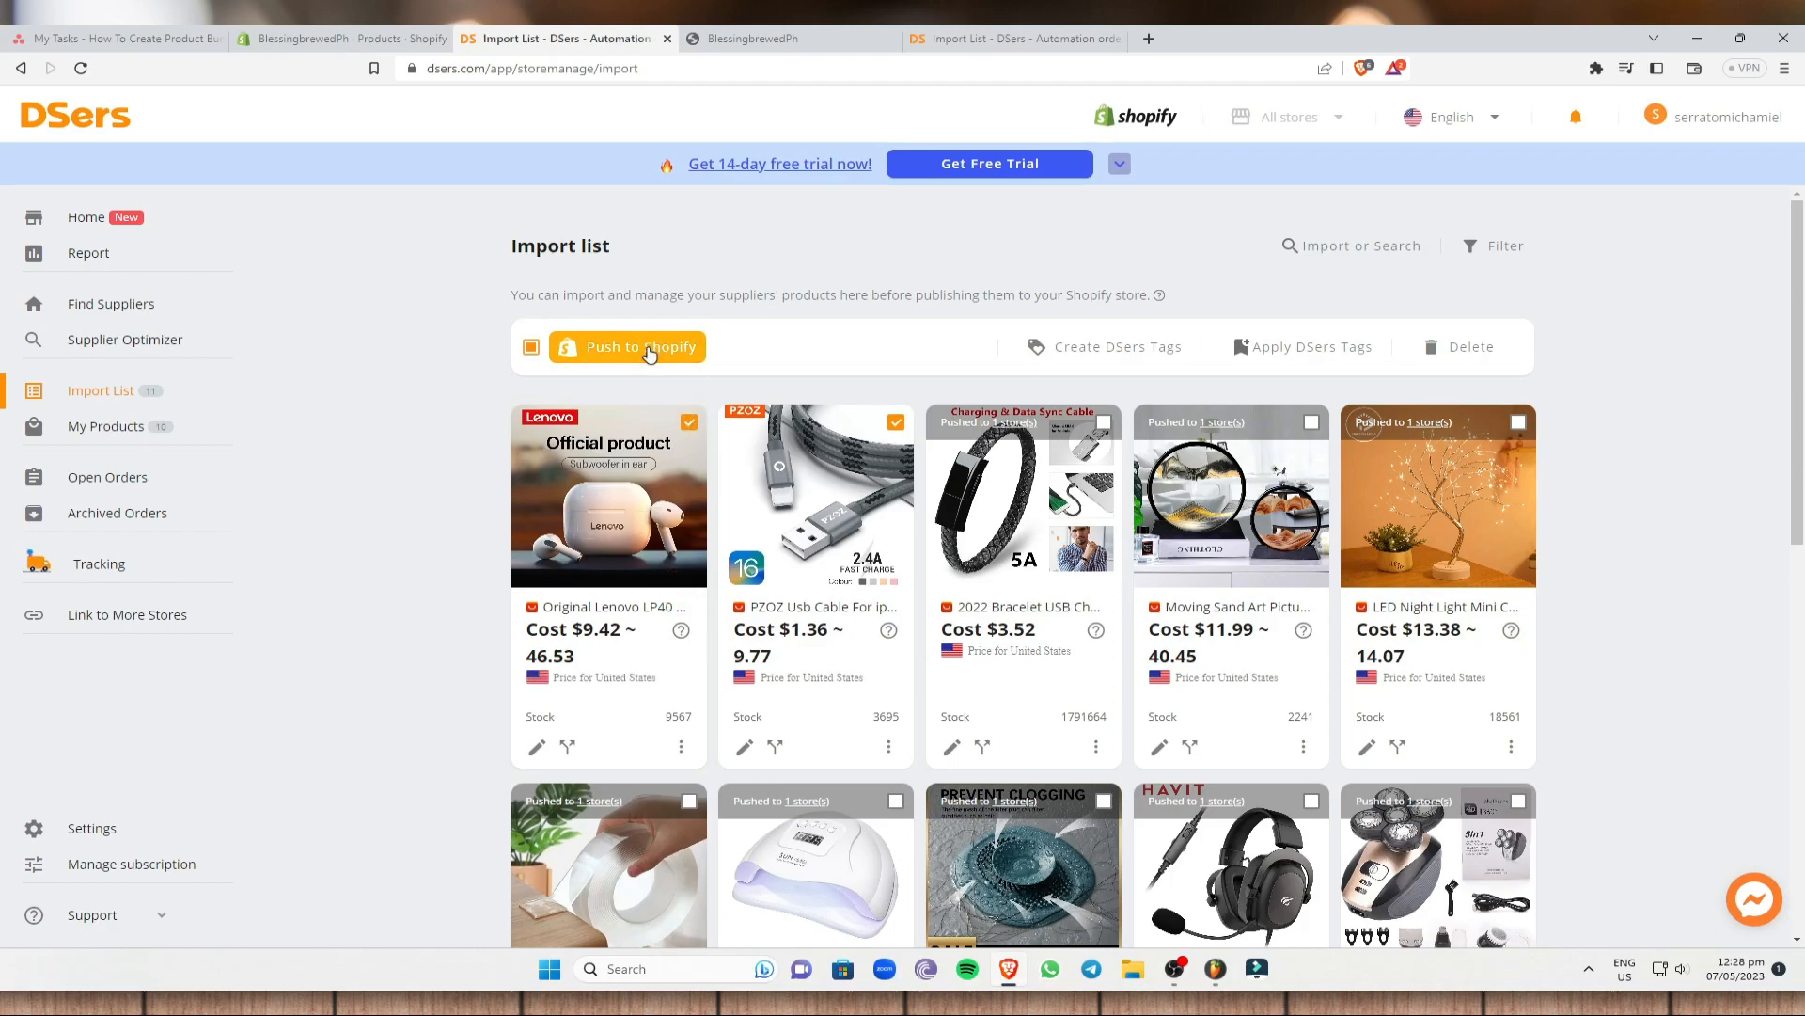
click(649, 355)
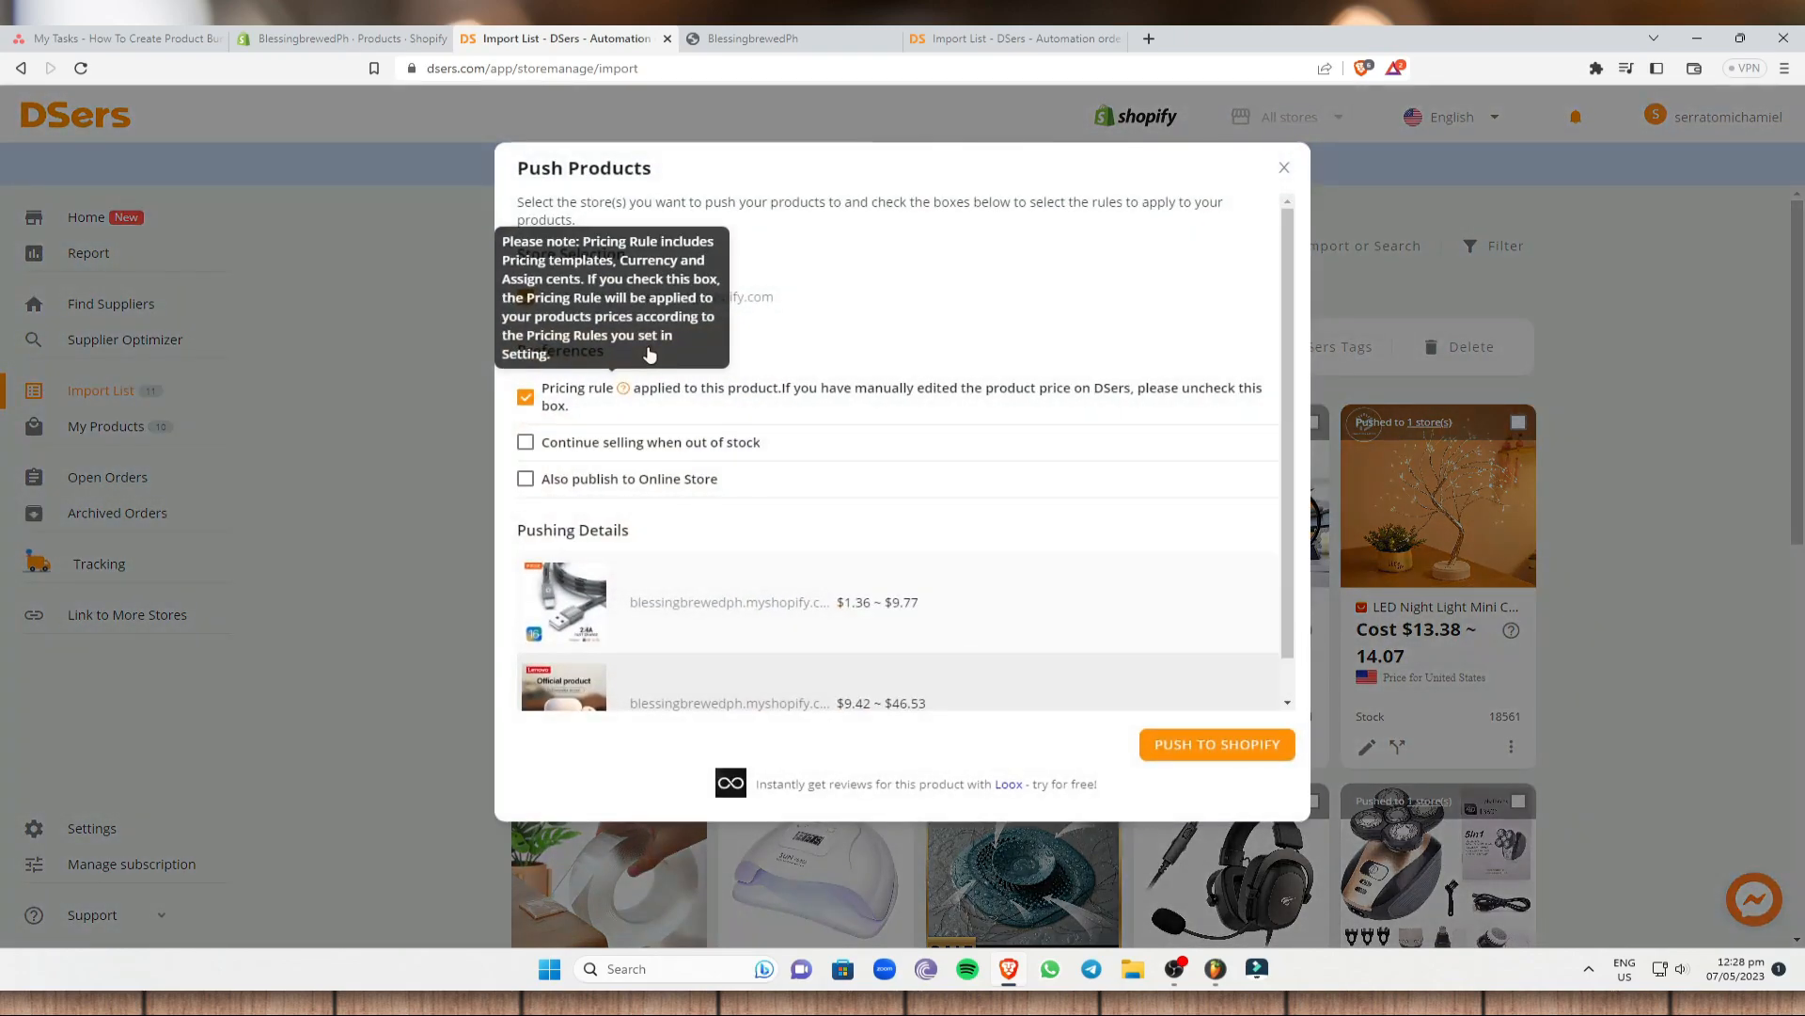
scroll(828, 480, down, 1)
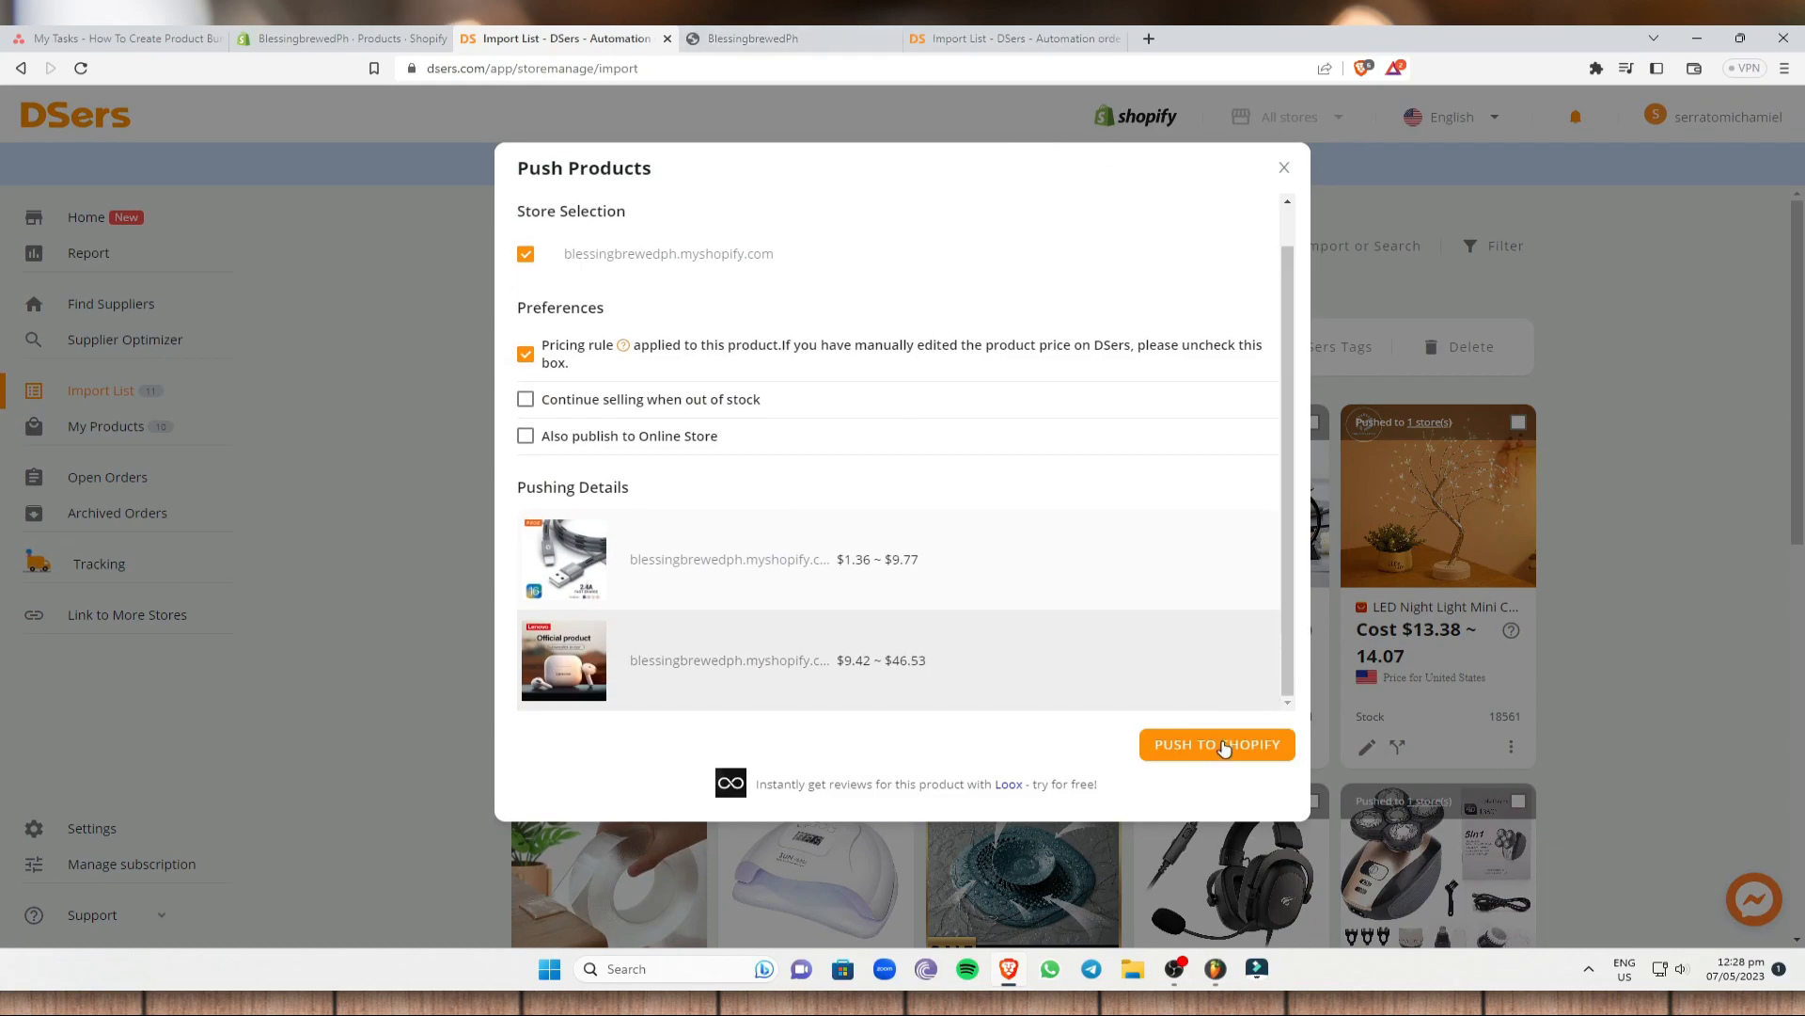
click(1221, 746)
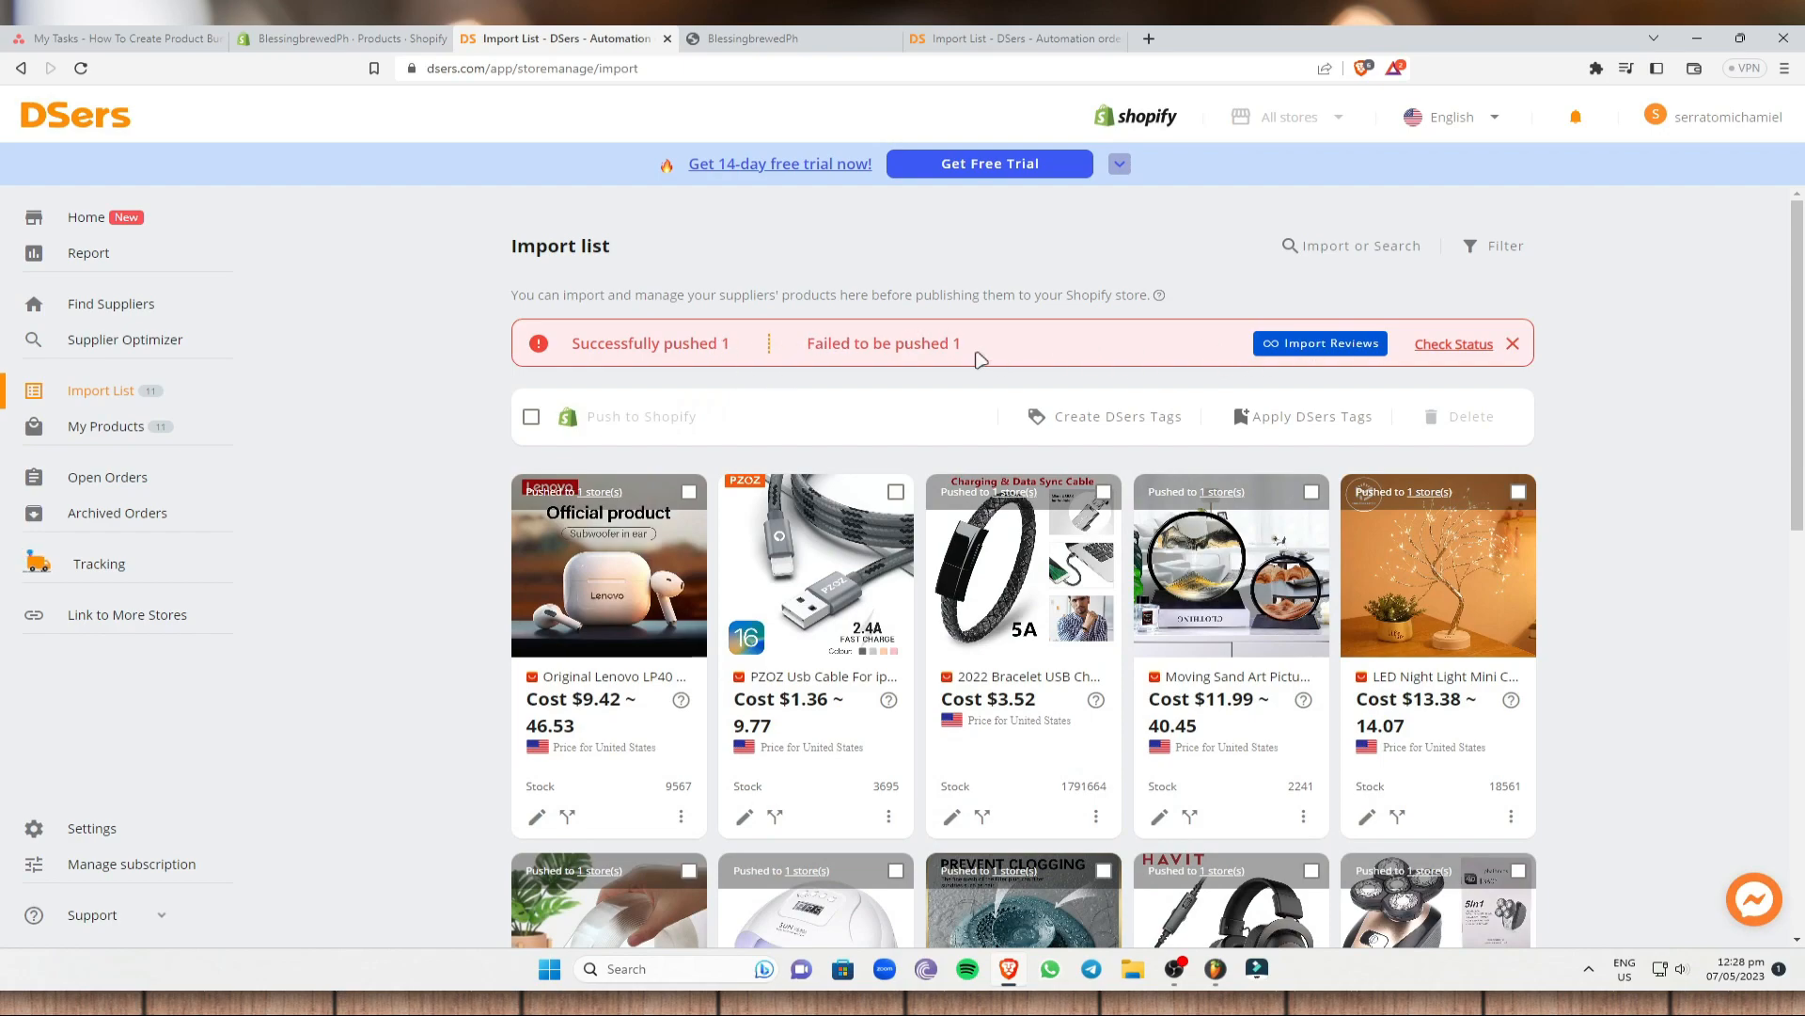
click(1512, 344)
Find the Cover For Airpods product in the supplier catalogue and add it to the import list.
scroll(1141, 651, down, 3)
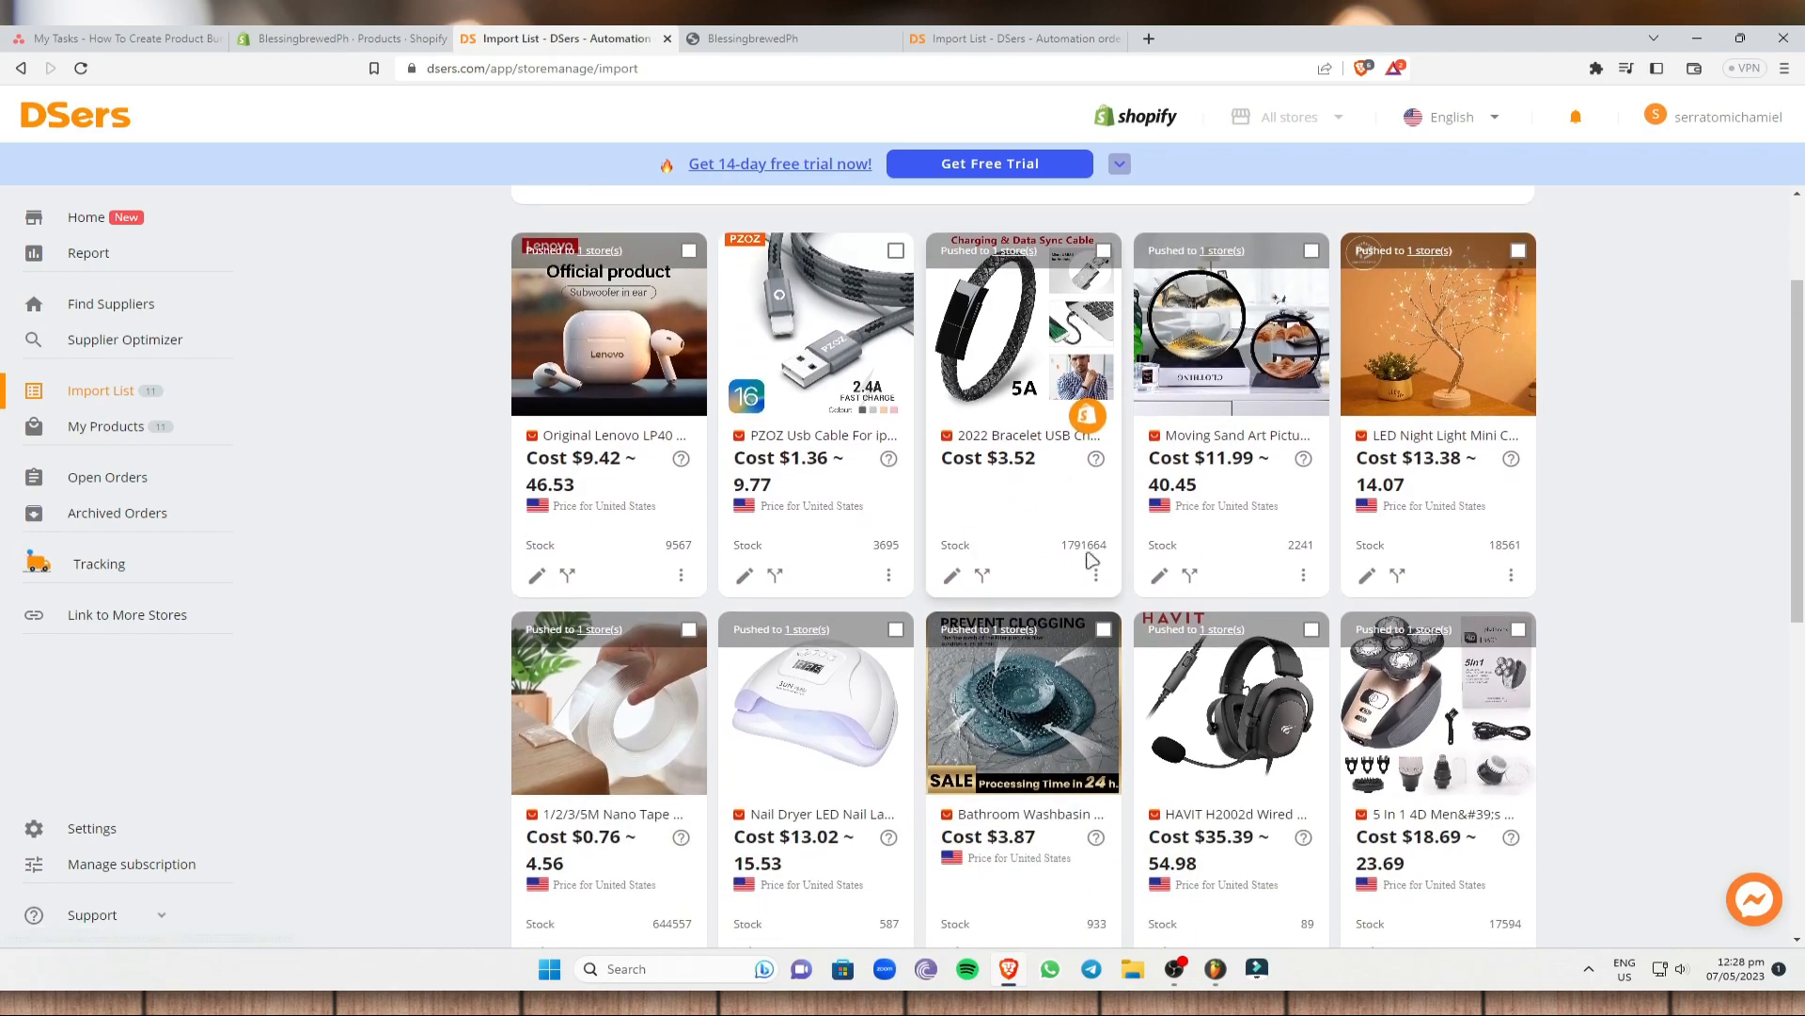
scroll(1354, 649, down, 1)
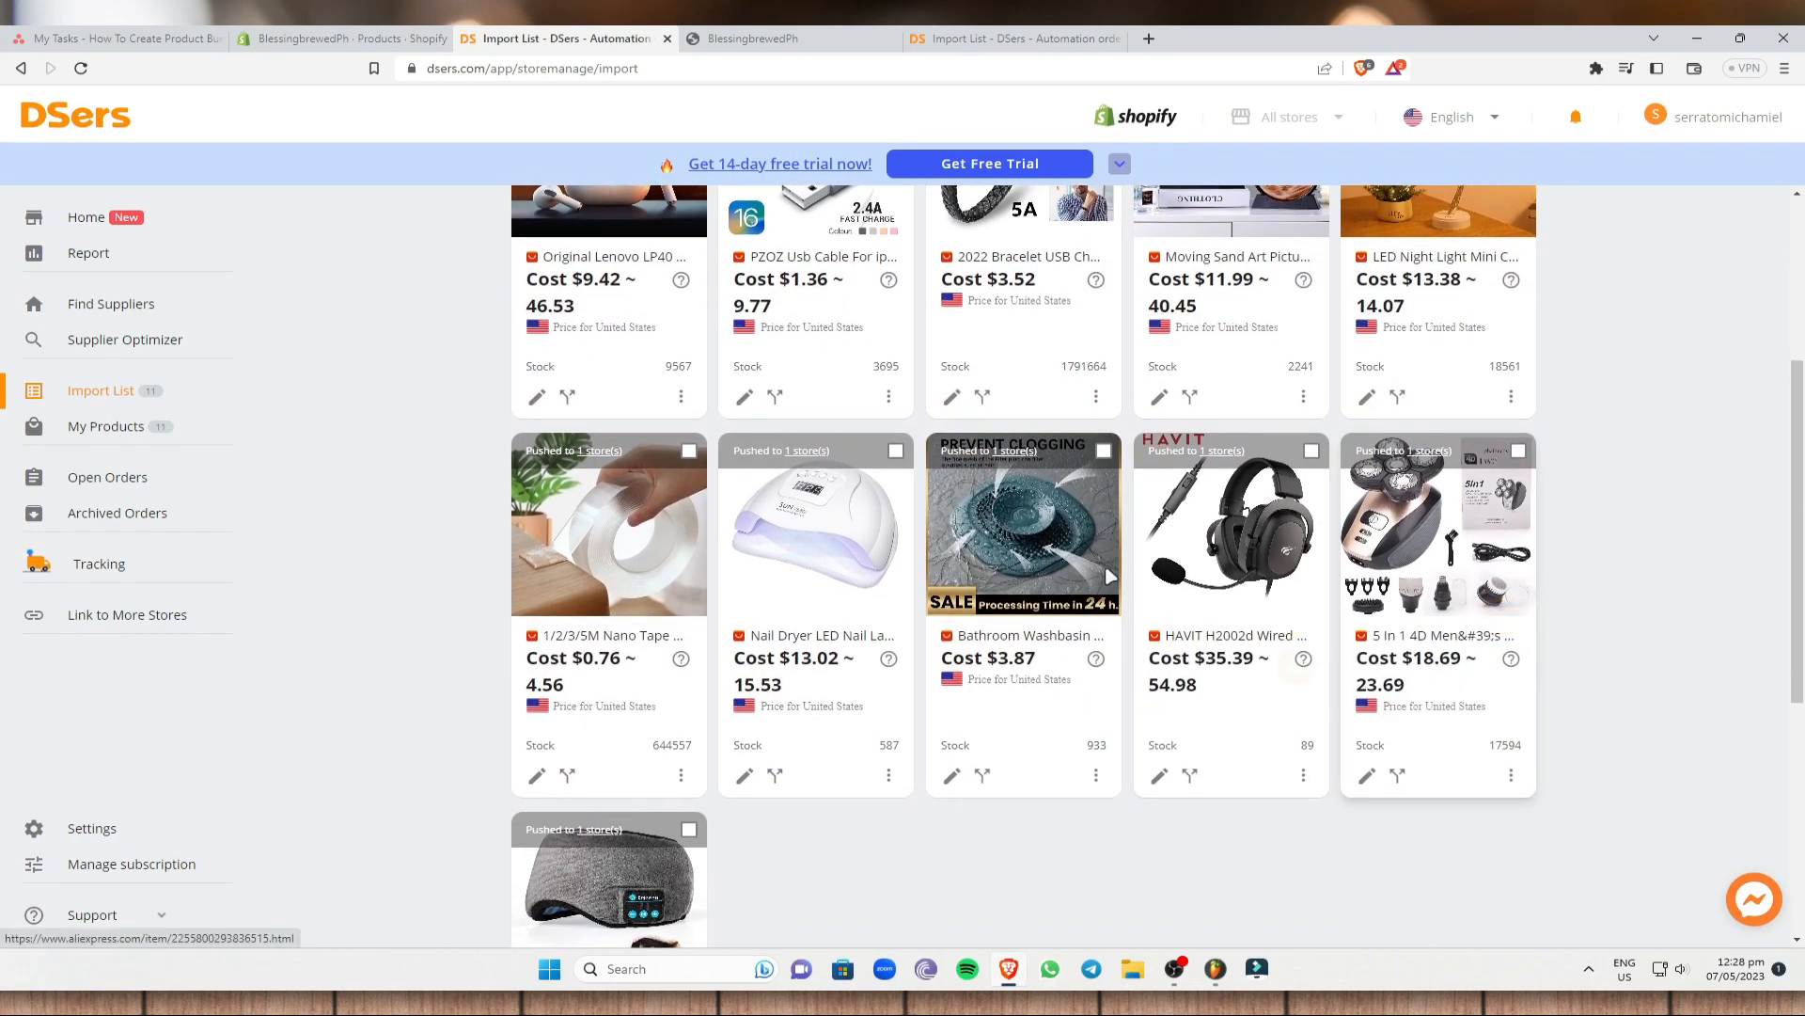
scroll(1372, 649, up, 4)
click(131, 304)
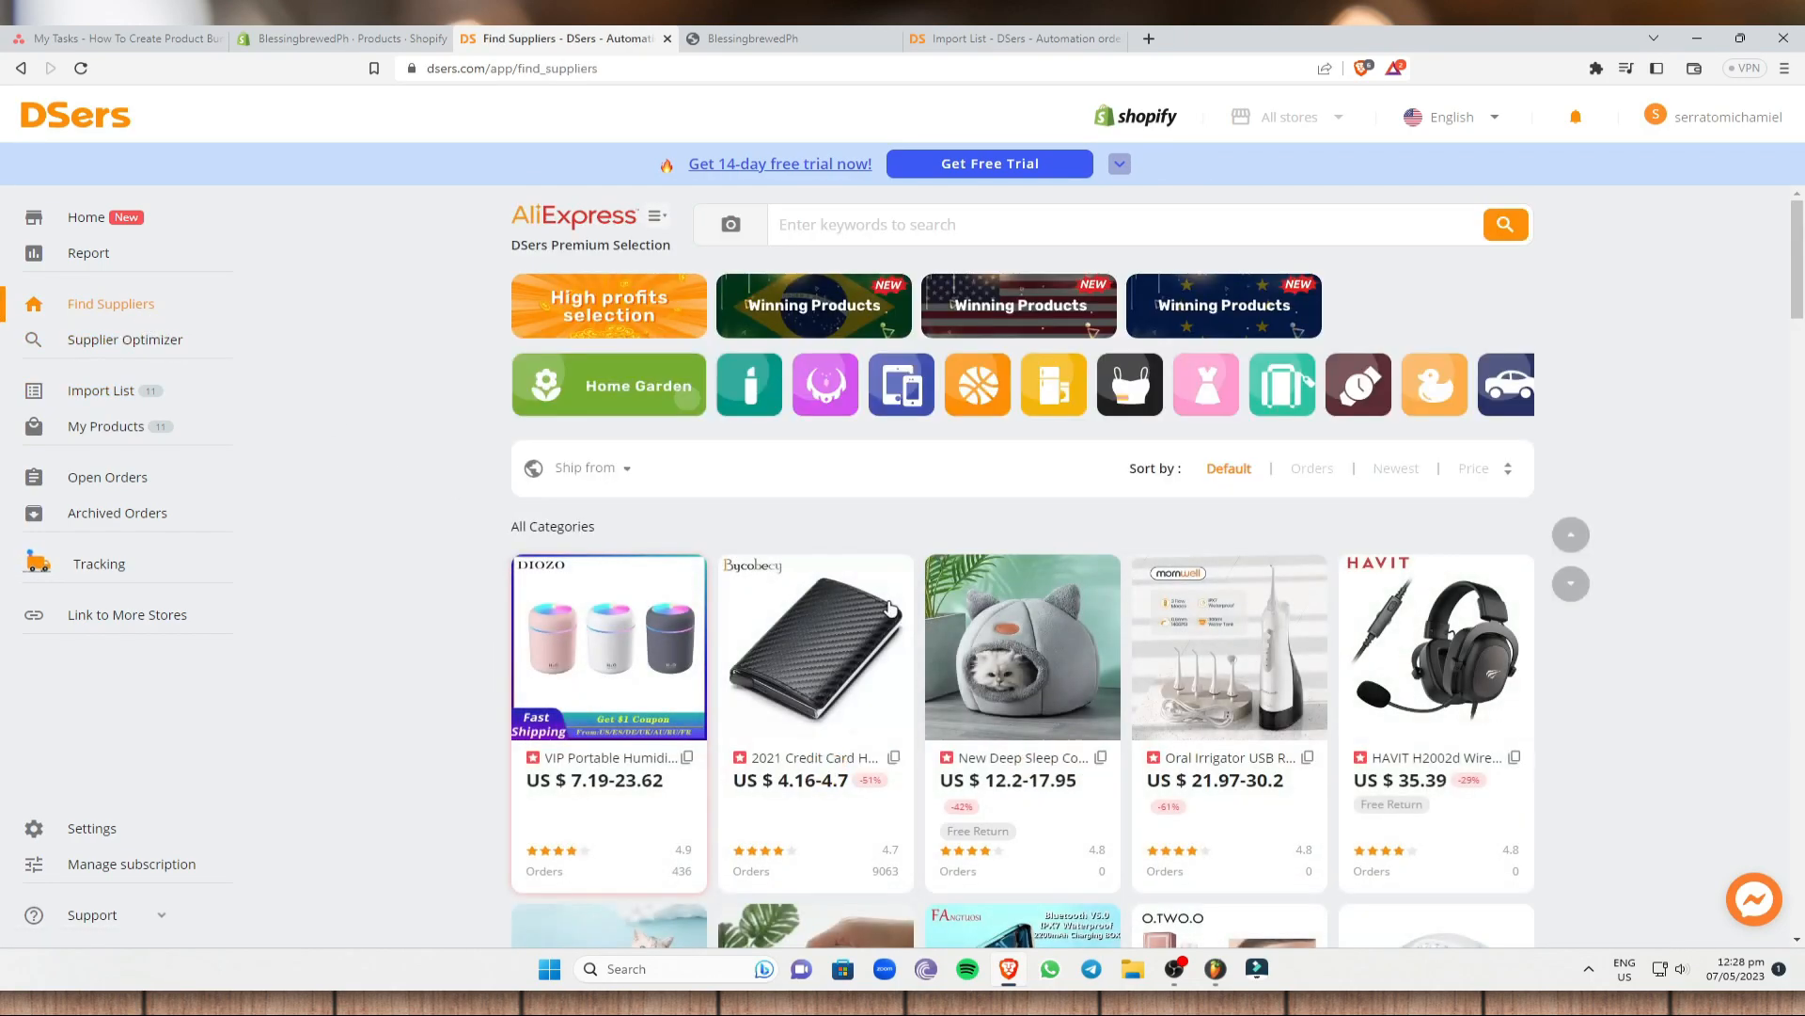
scroll(936, 616, down, 8)
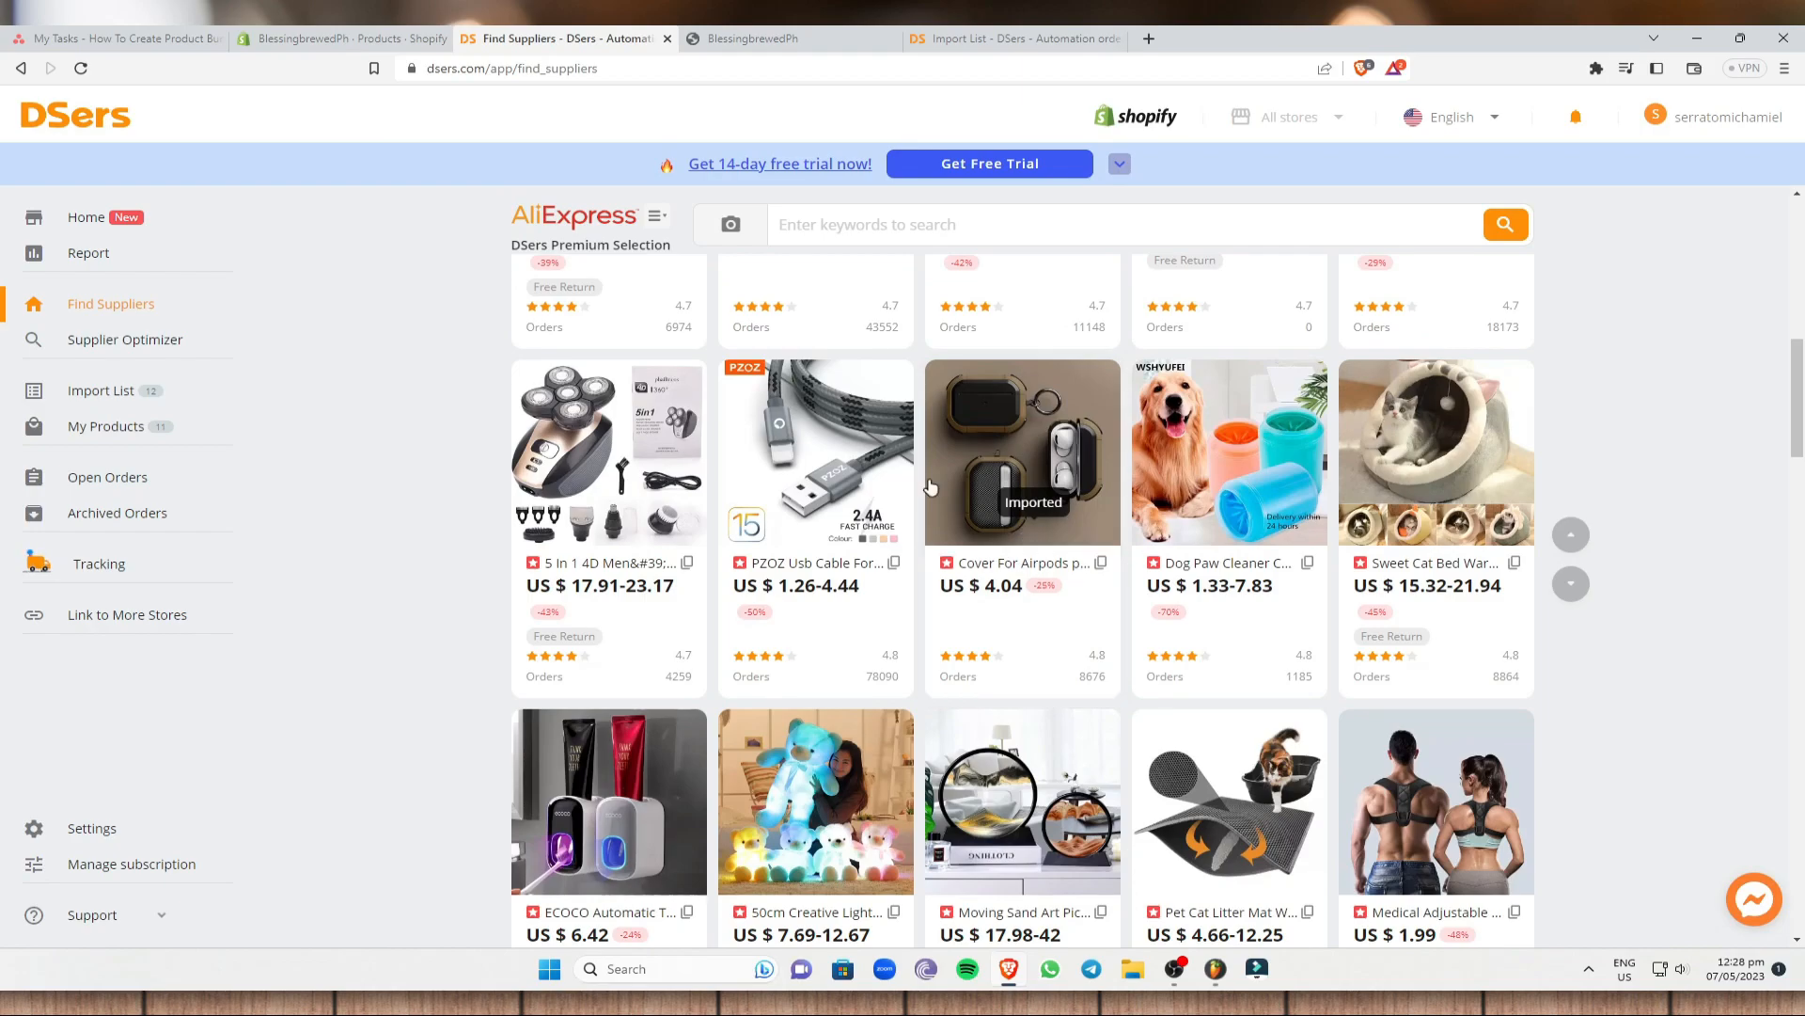
Push the Pro 2 Cover For Airpods product from the import list to the Shopify store.
click(146, 400)
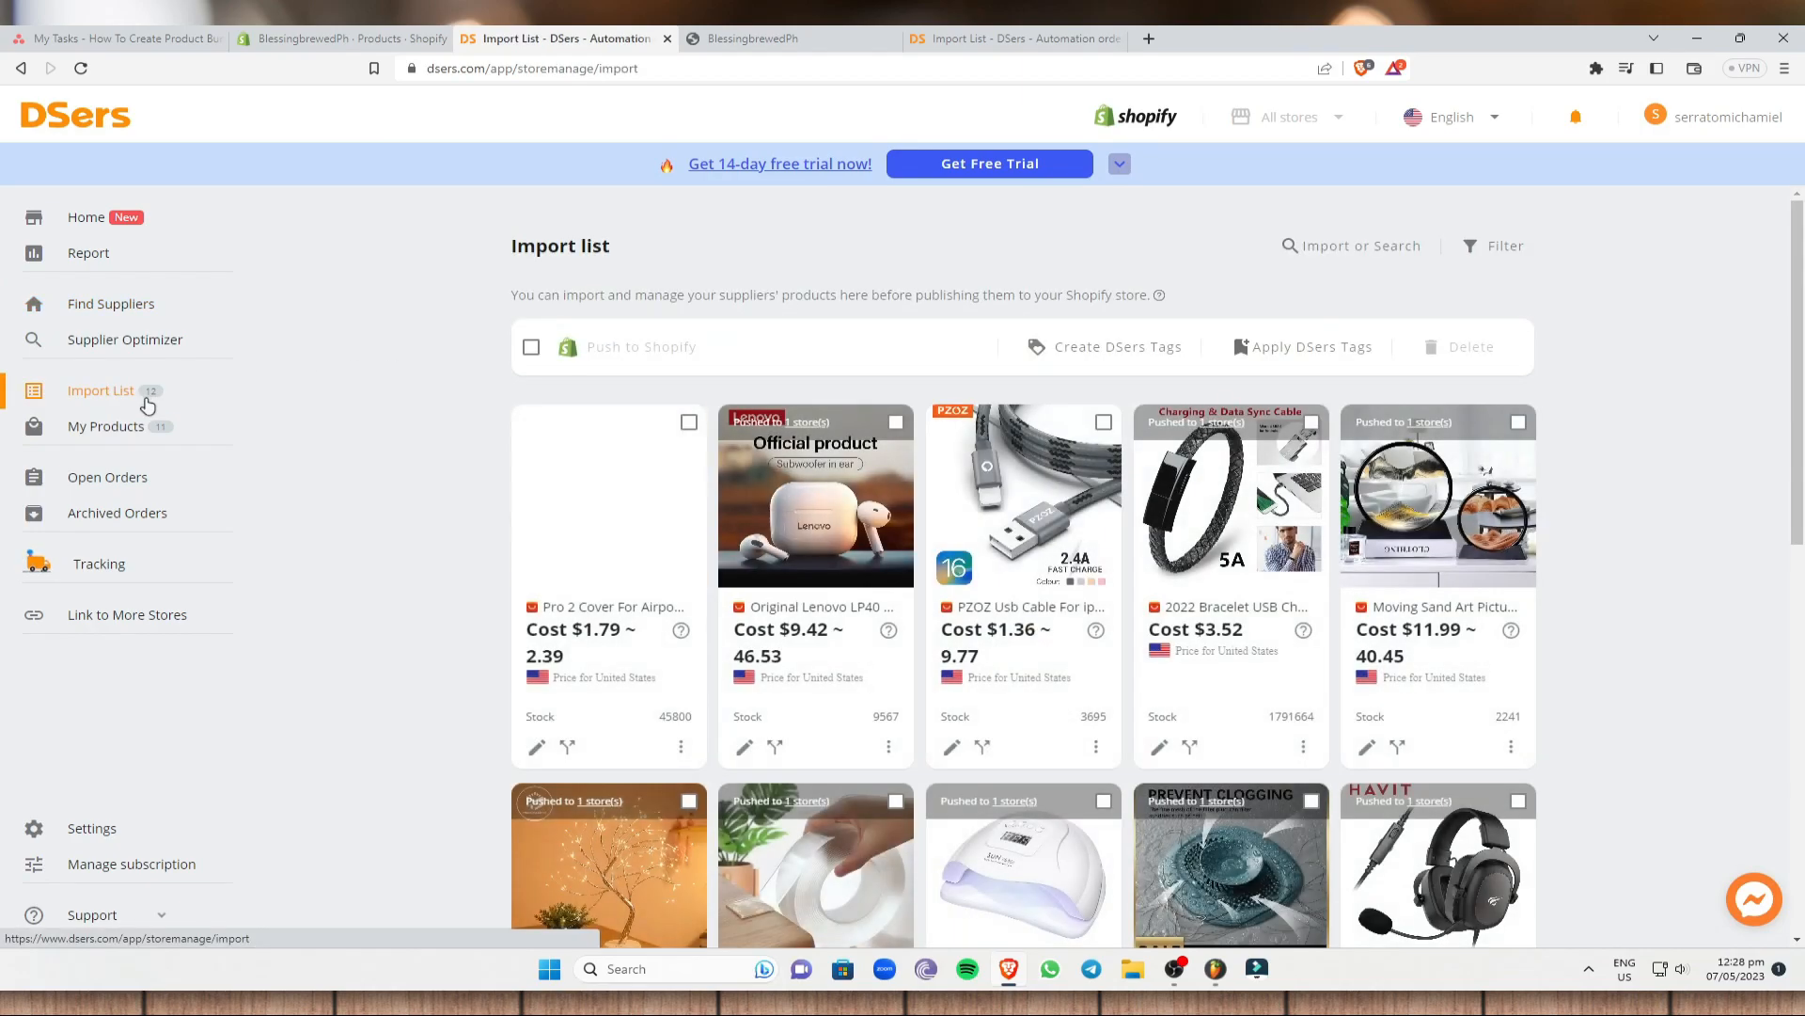
click(690, 422)
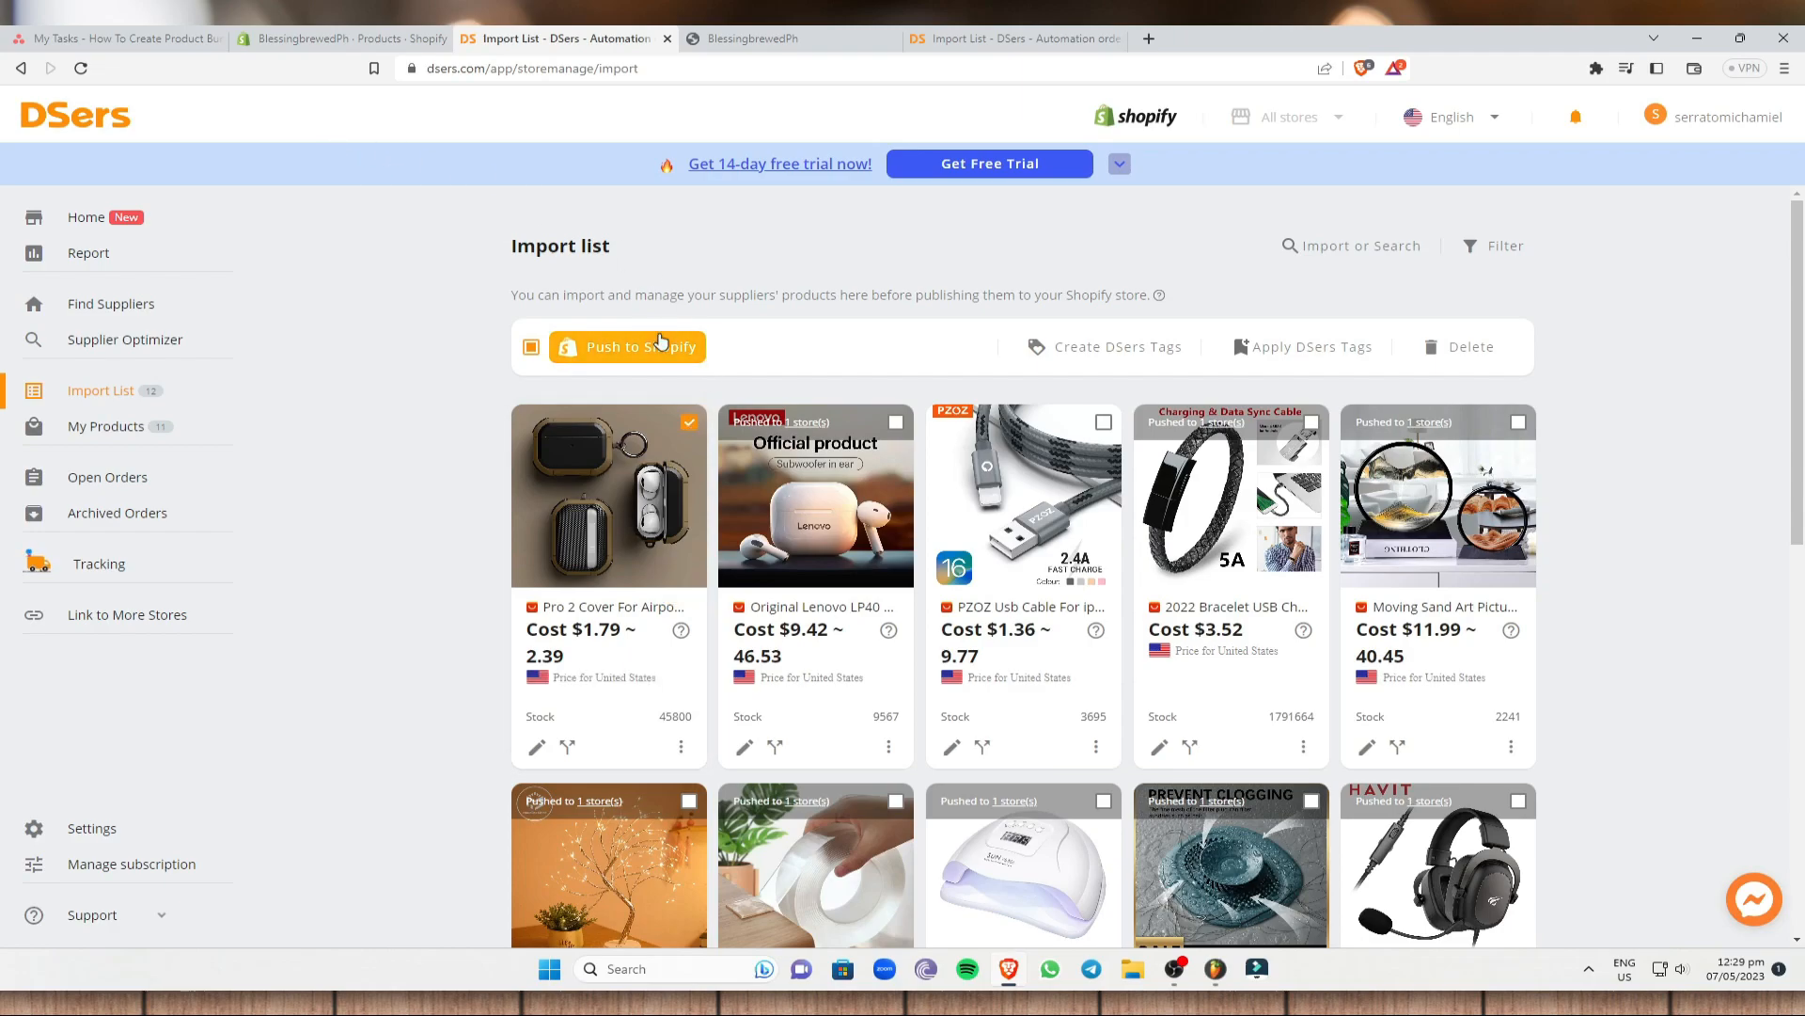
click(662, 342)
click(1186, 749)
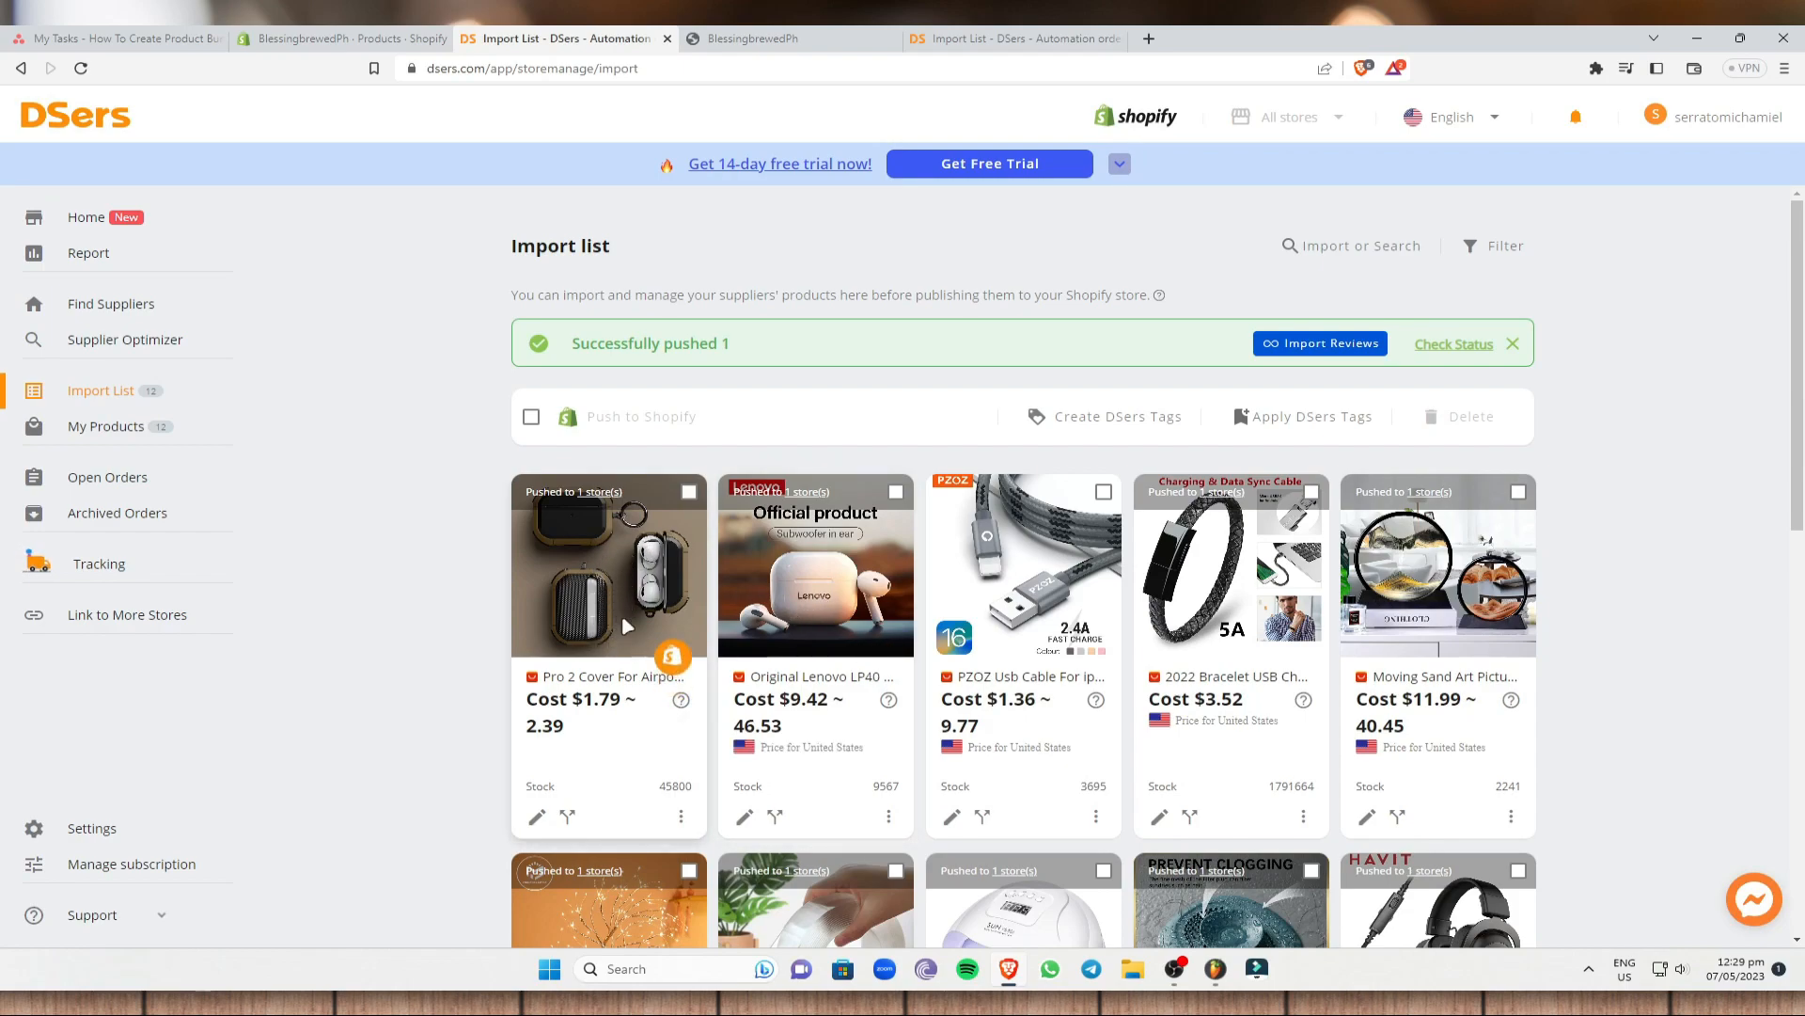
Switch to the Shopify admin, reload the product list and review the newly pushed products.
click(304, 34)
scroll(162, 375, down, 2)
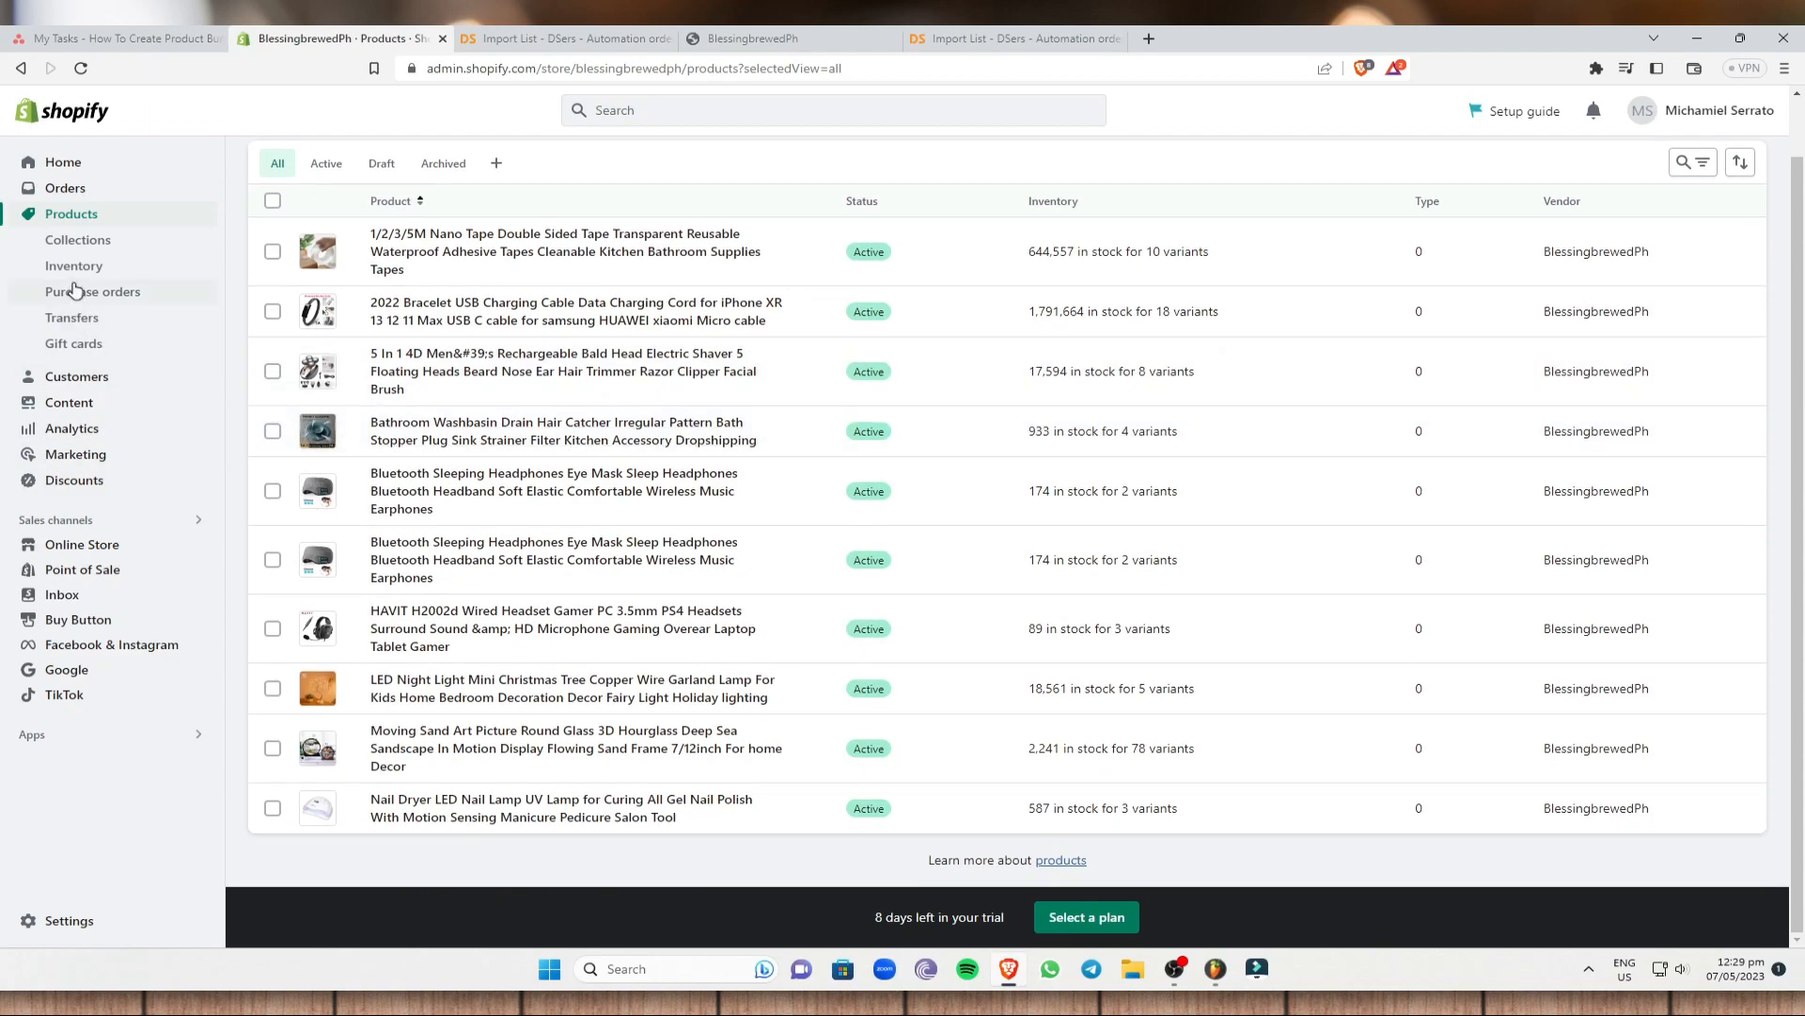
click(75, 240)
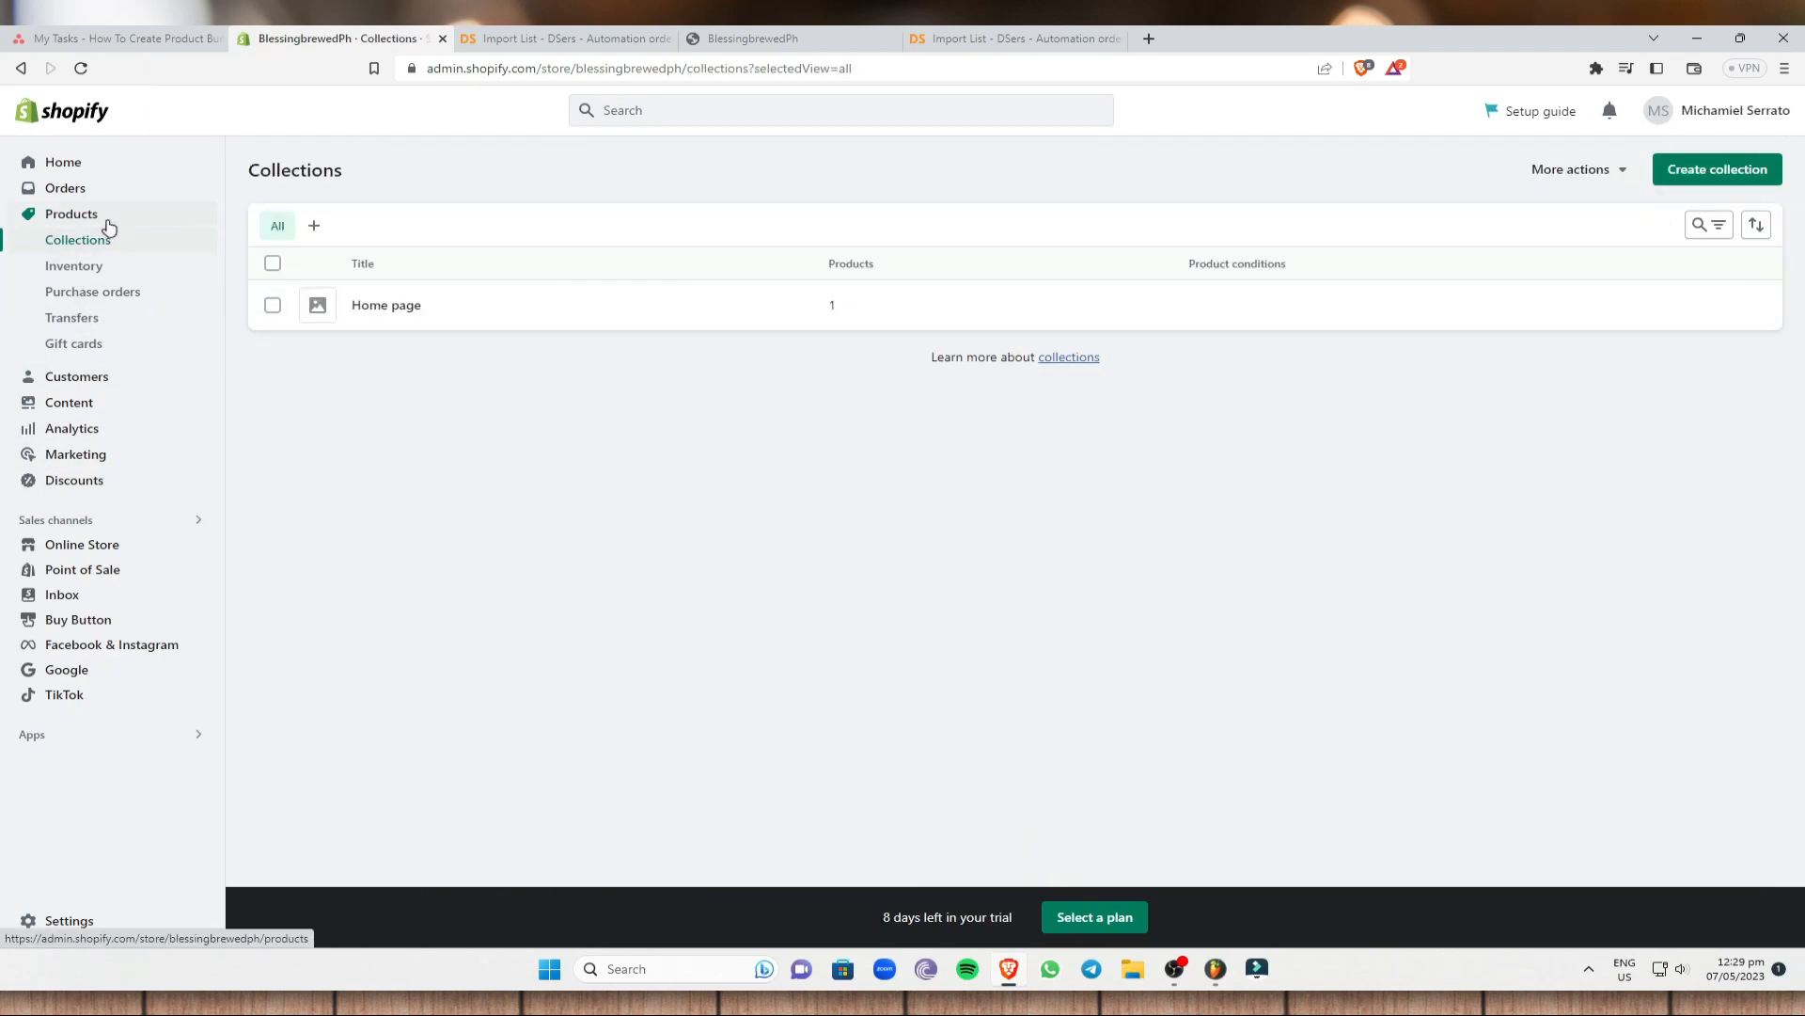
click(108, 227)
scroll(504, 520, down, 1)
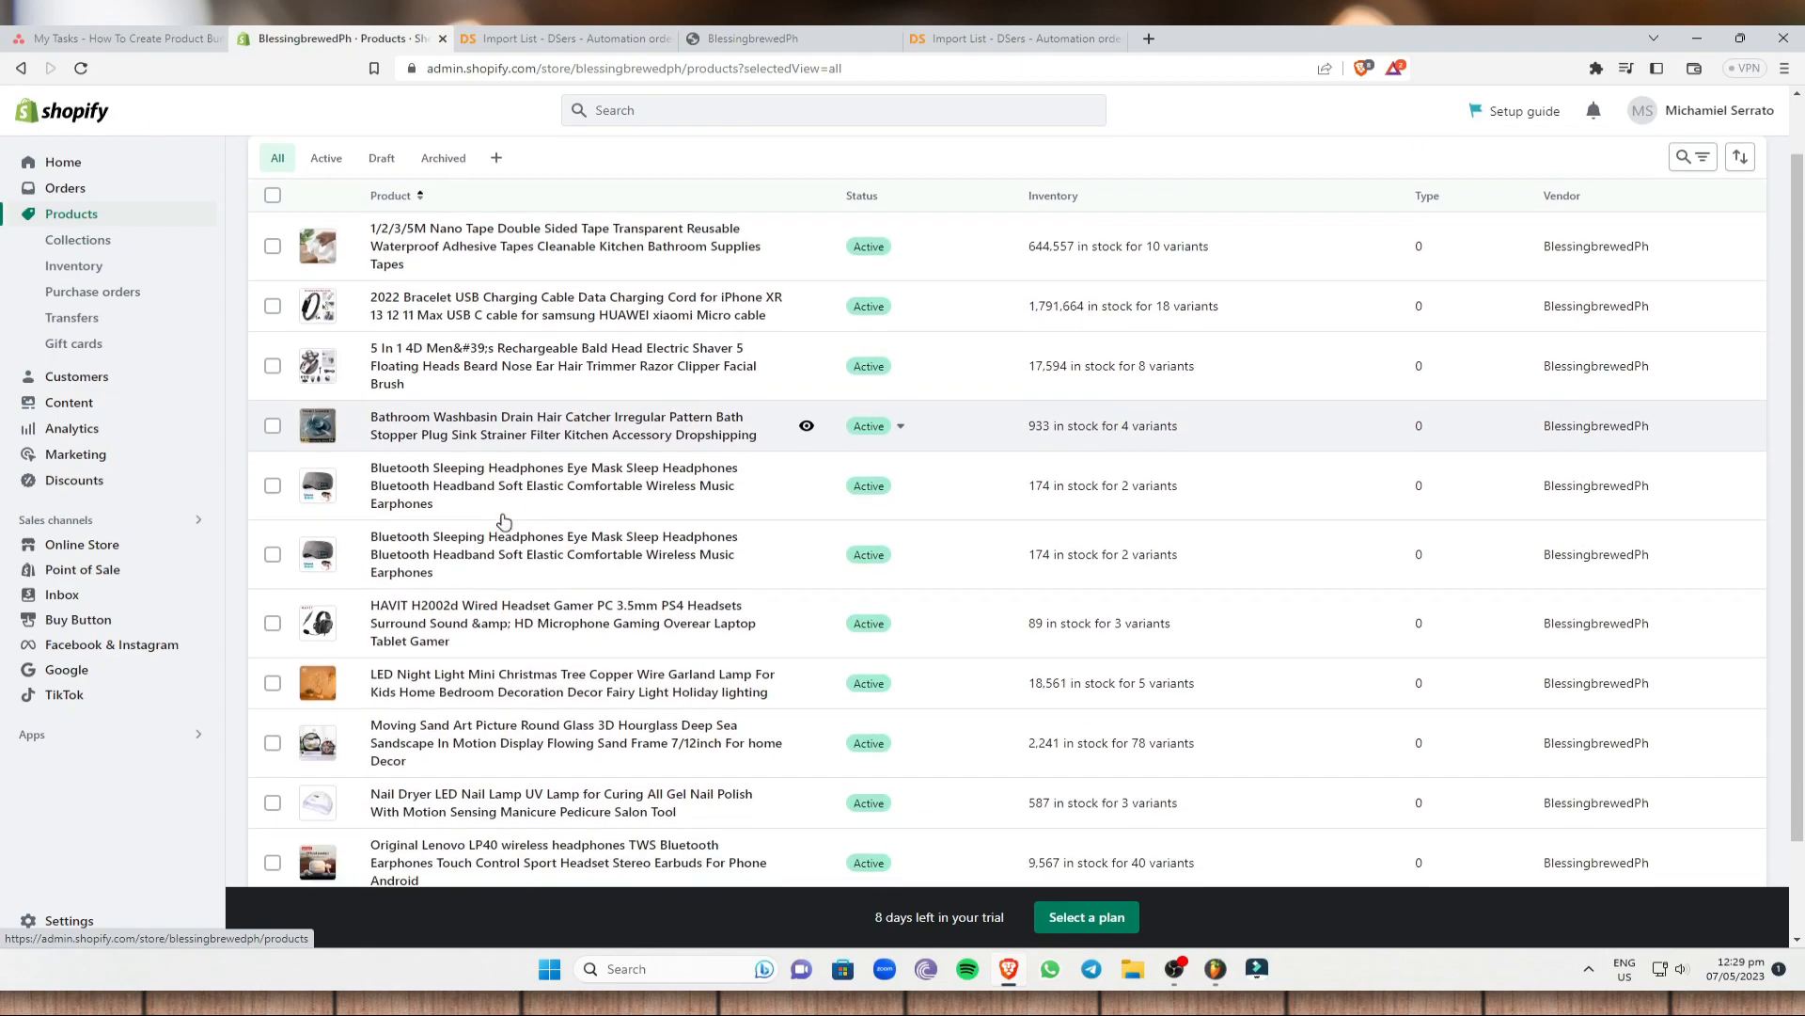
scroll(504, 520, down, 2)
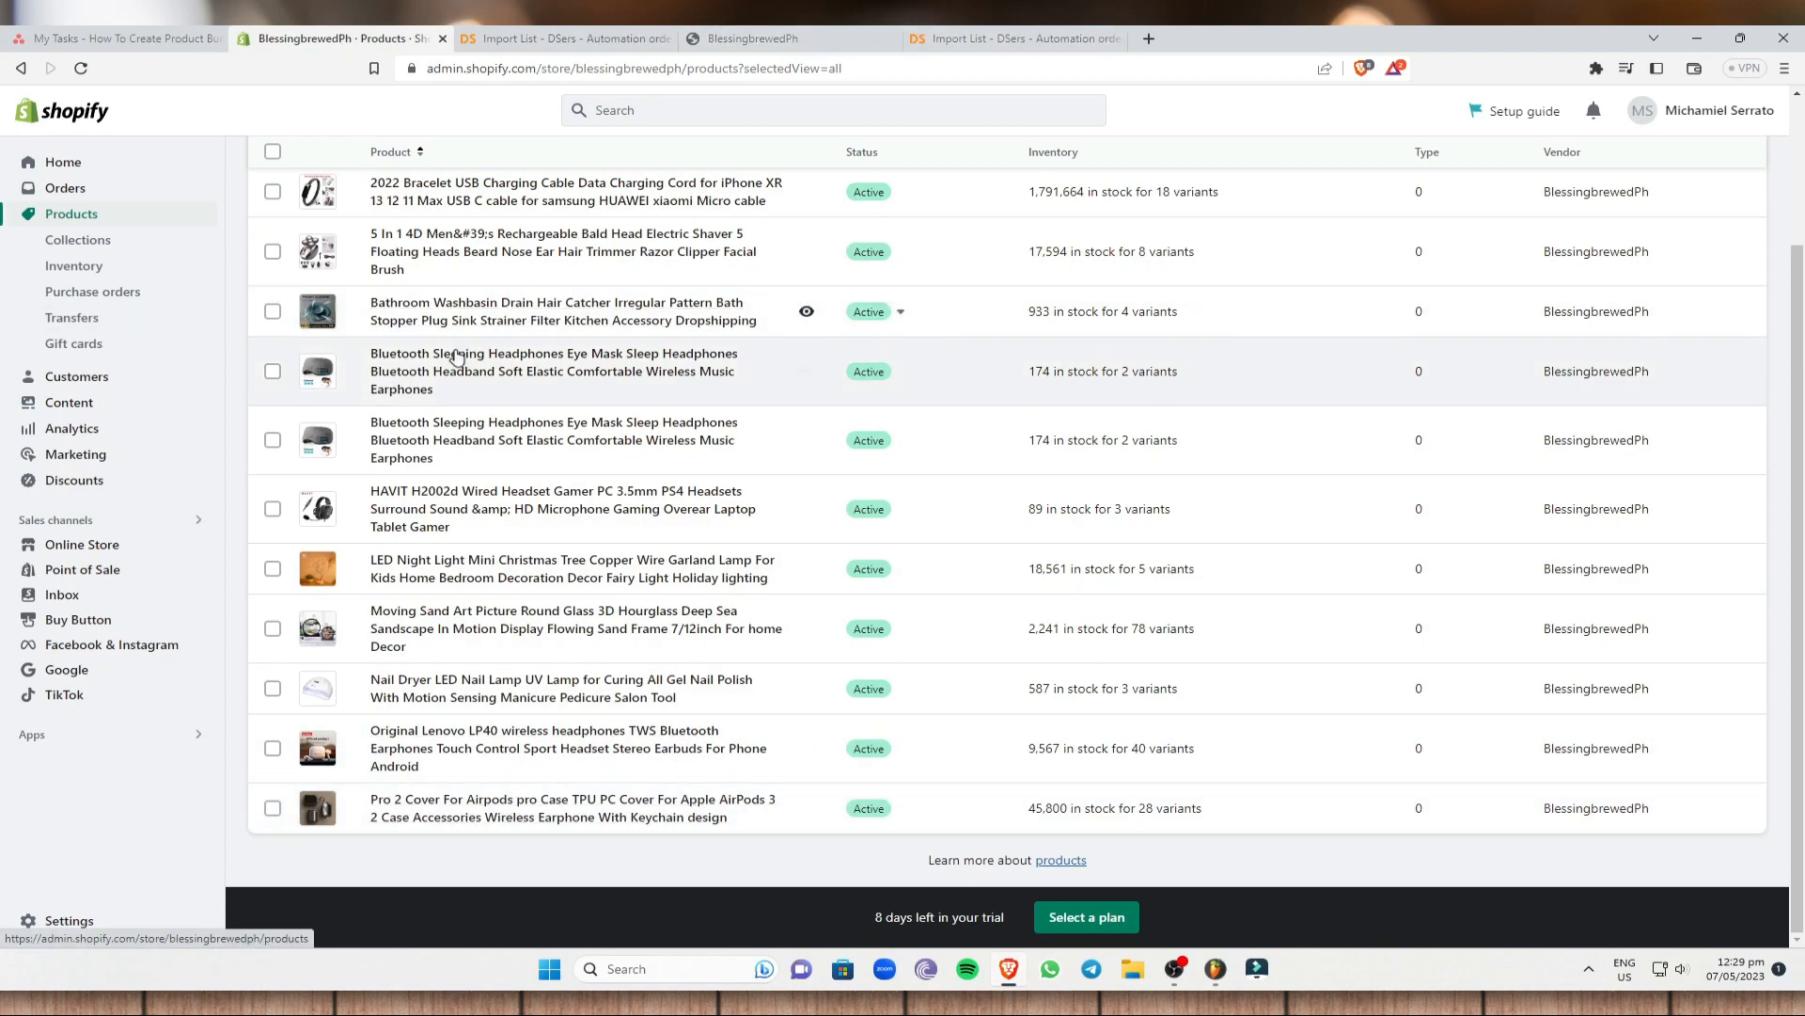
scroll(641, 122, up, 3)
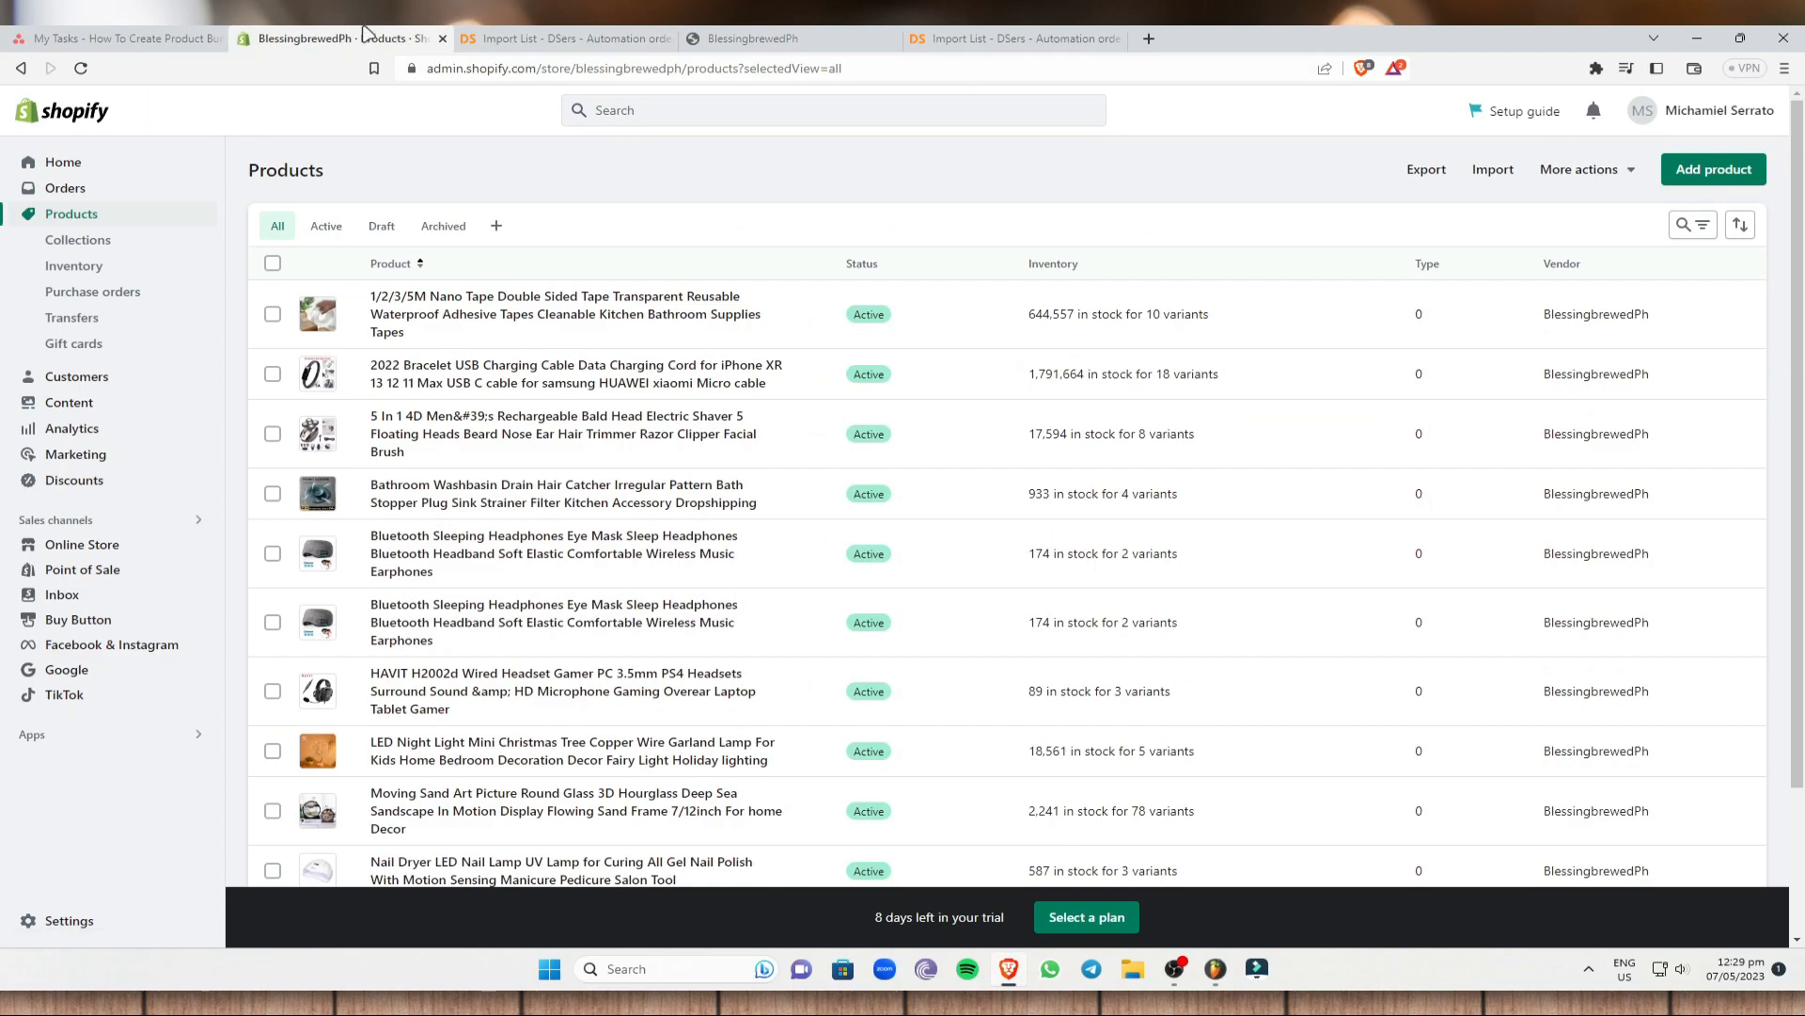
Search for "bundler" in the Shopify App Store and open the Bundler - Product Bundles listing.
click(649, 120)
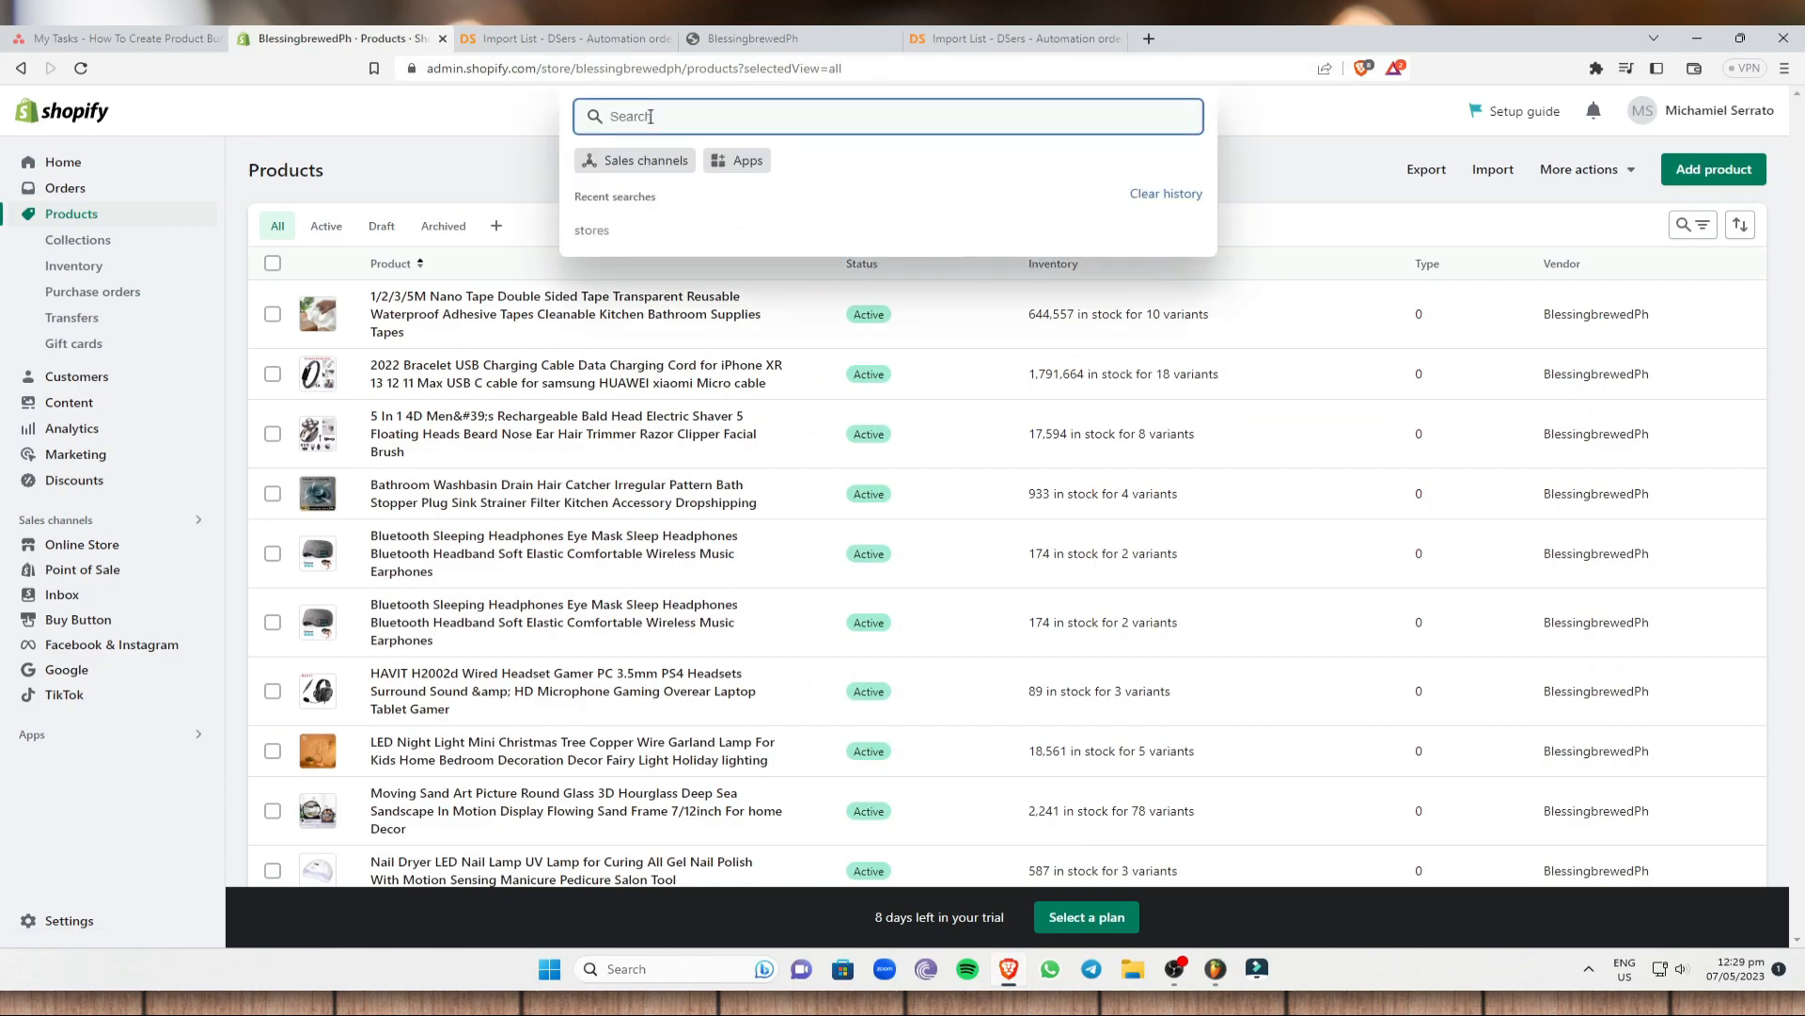
text(bundle)
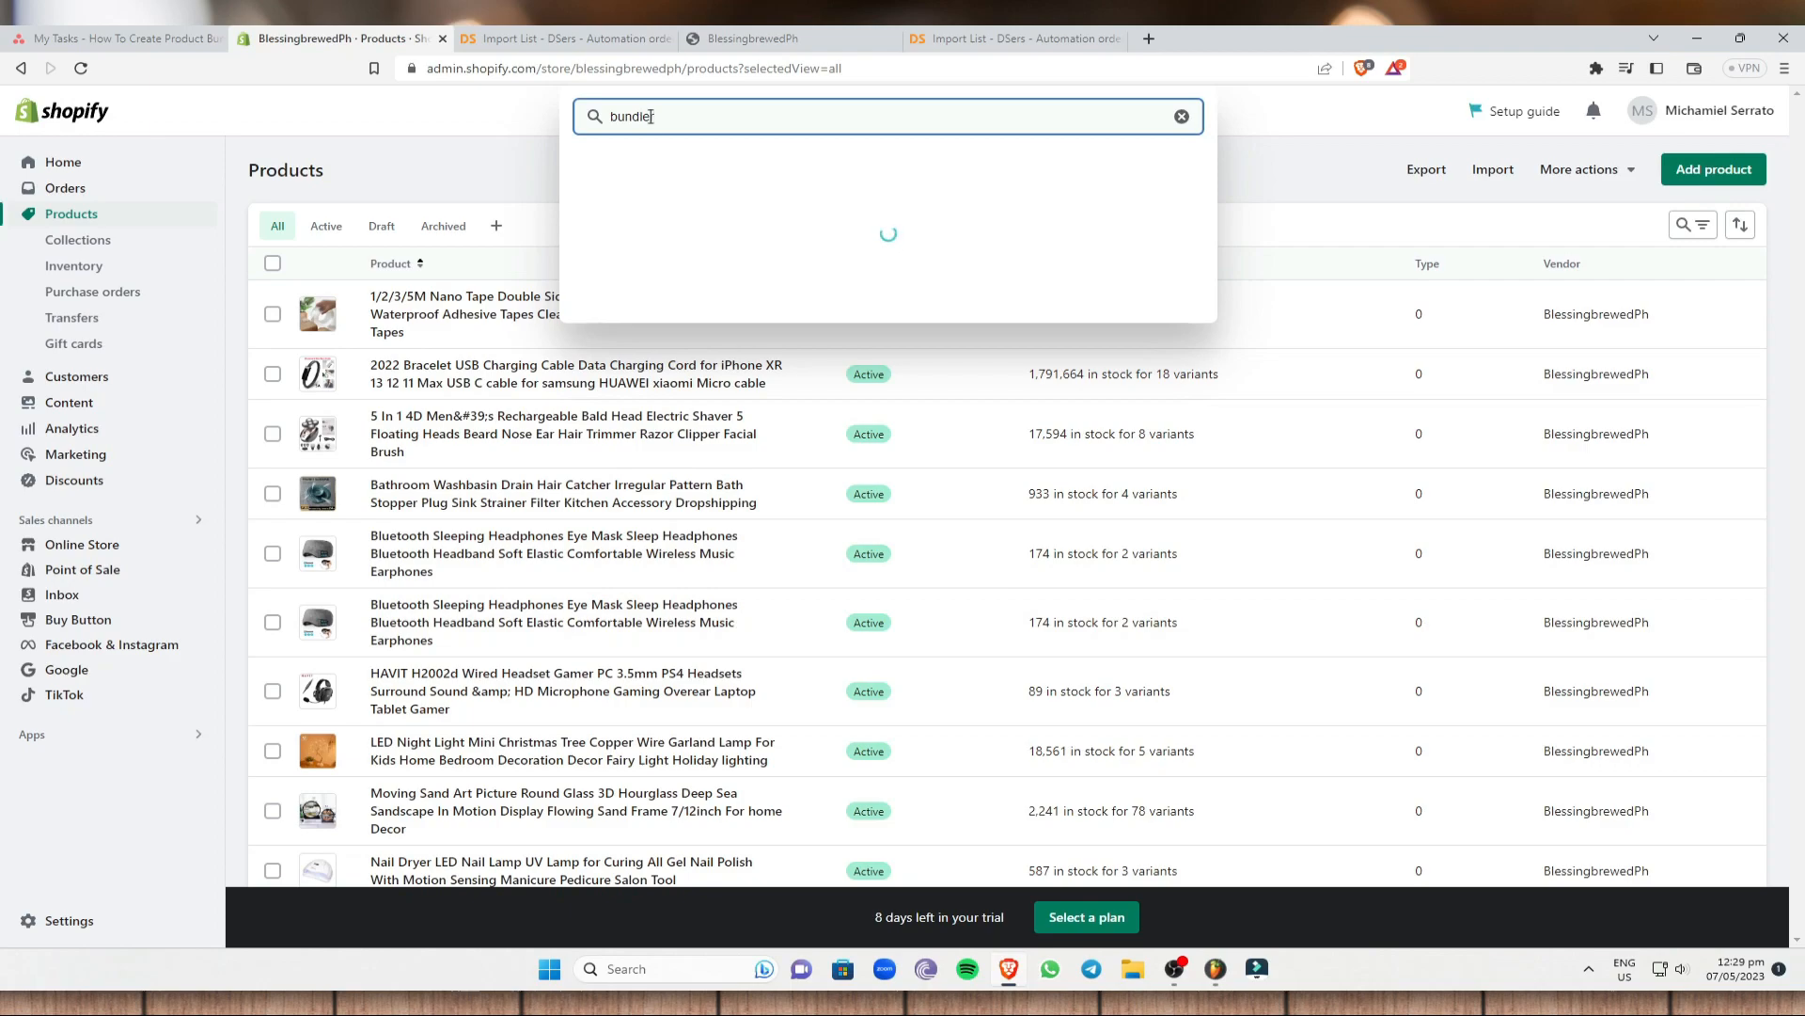
key(Return)
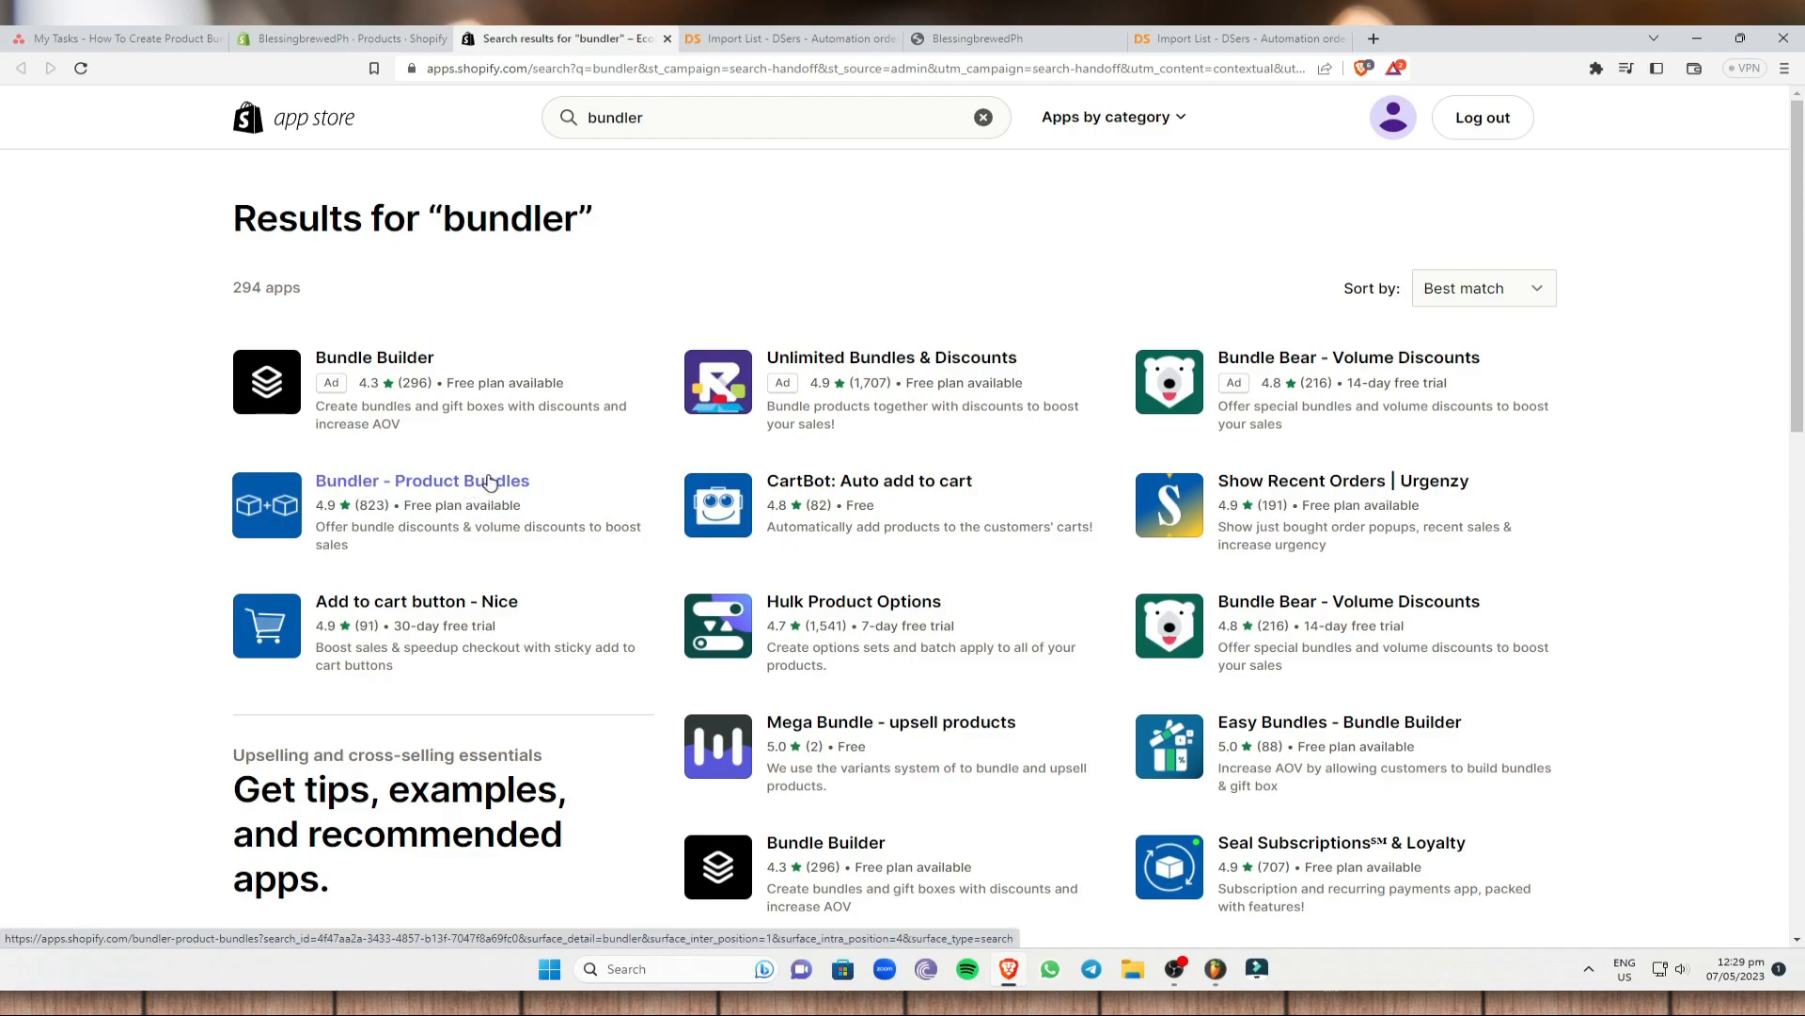
click(433, 490)
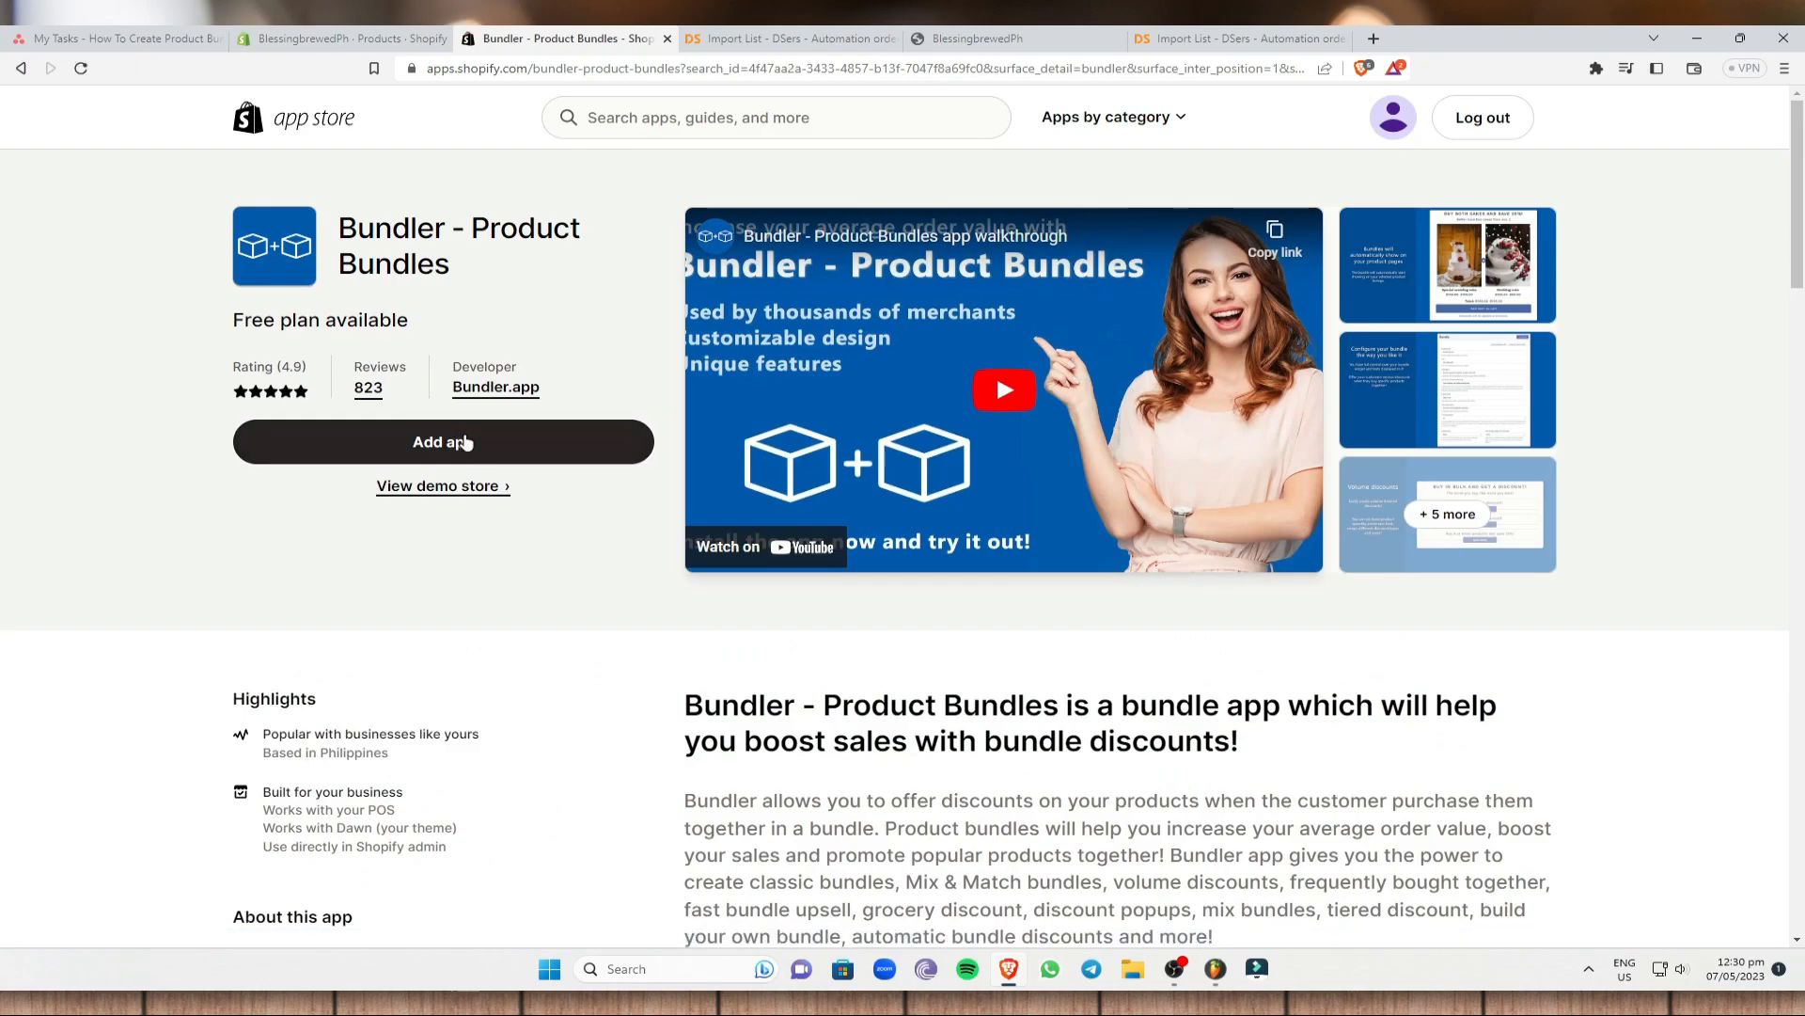
Install the Bundler - Product Bundles app on the store and dismiss its tutorial video.
click(468, 442)
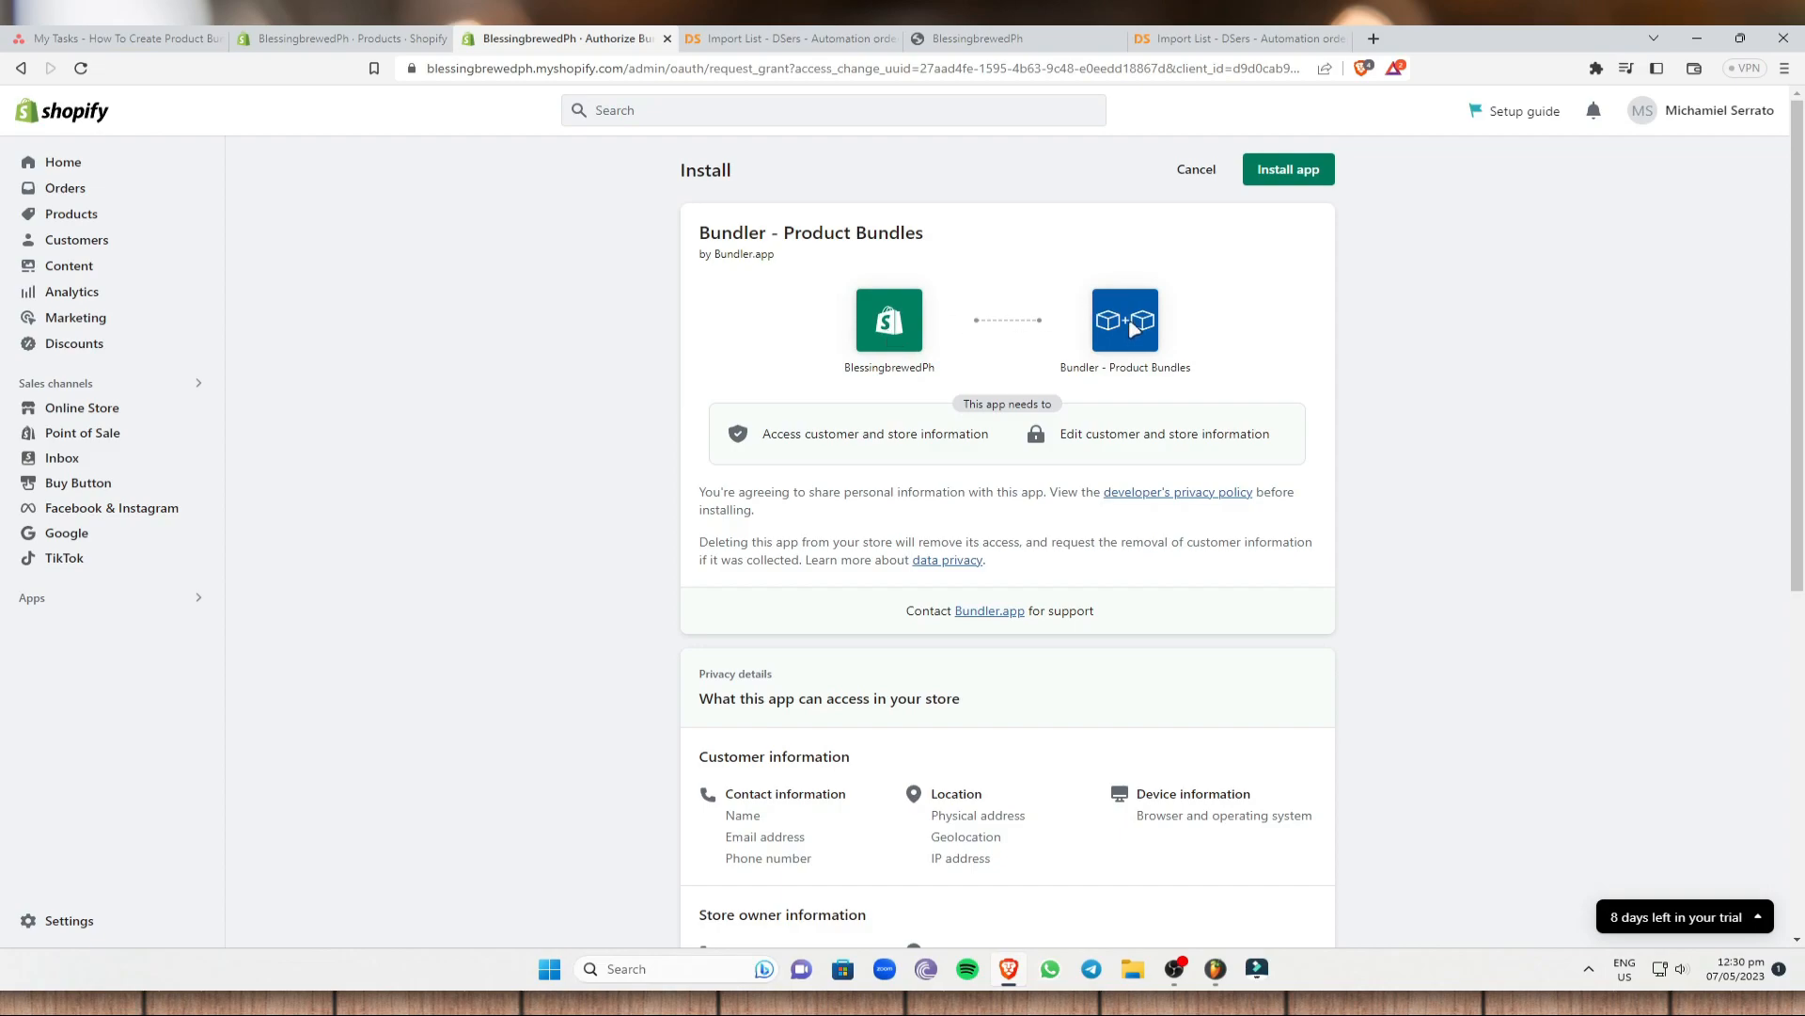
click(1258, 181)
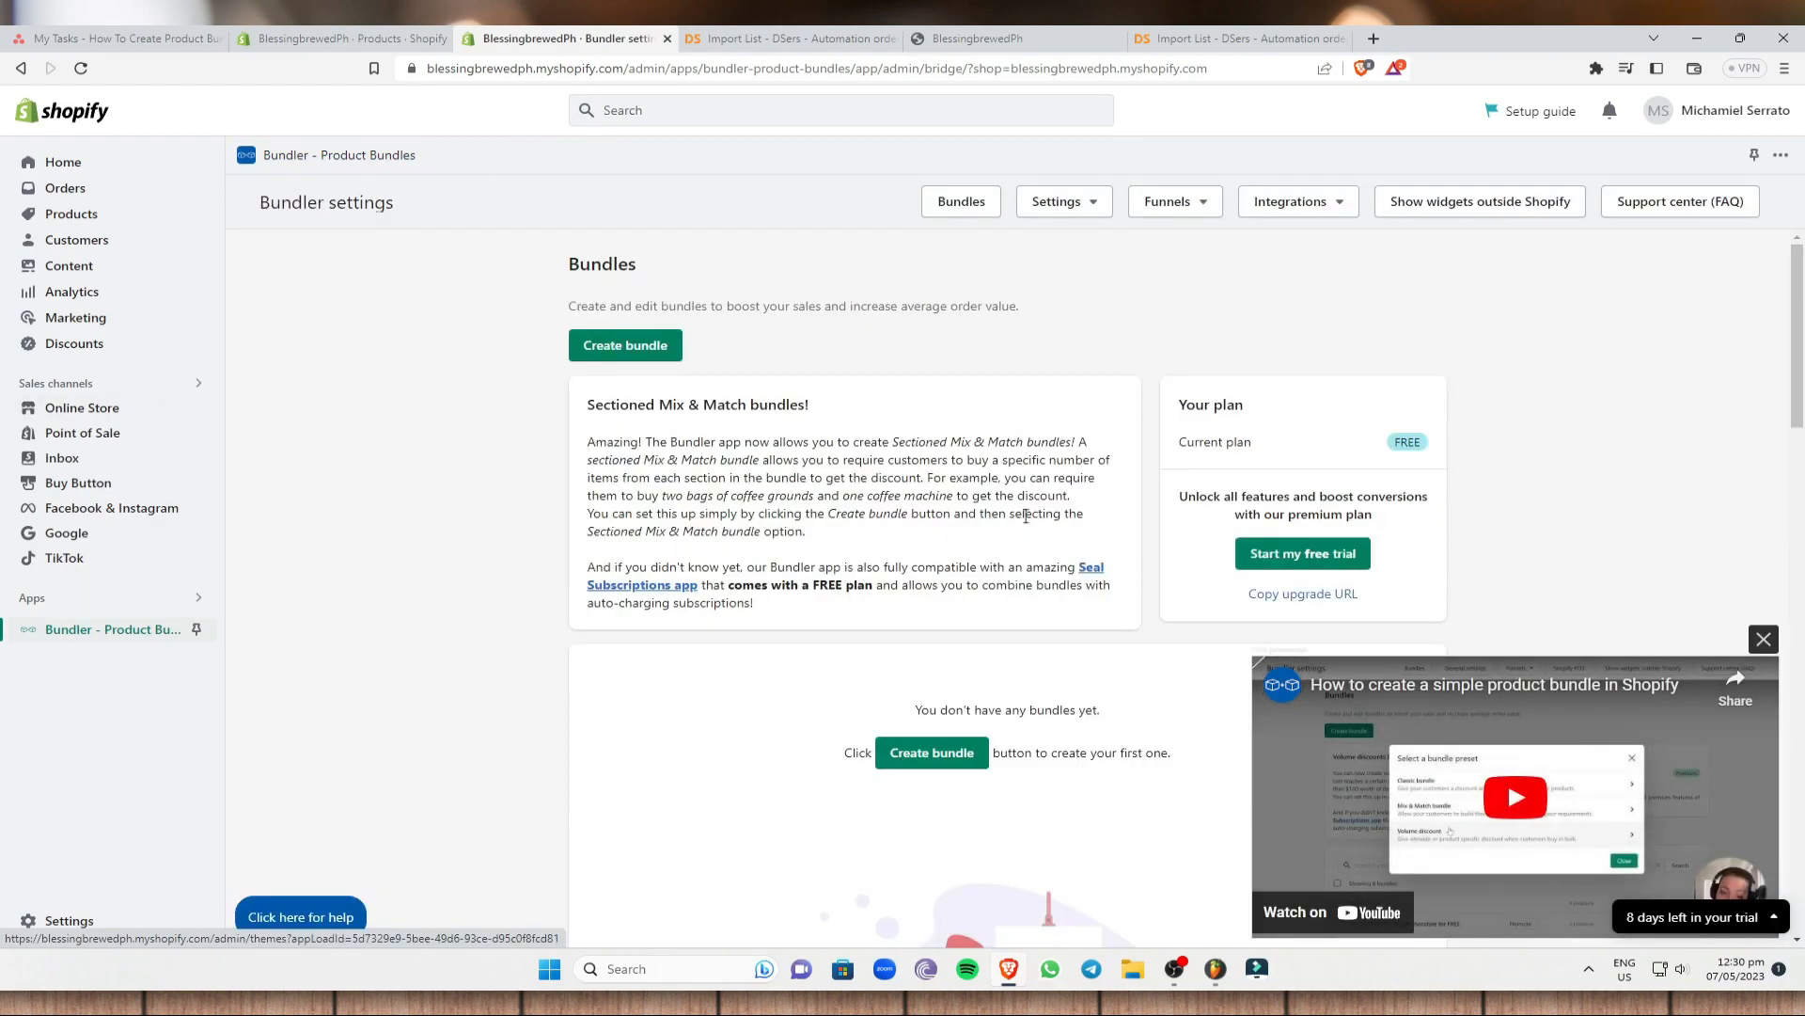
click(1763, 638)
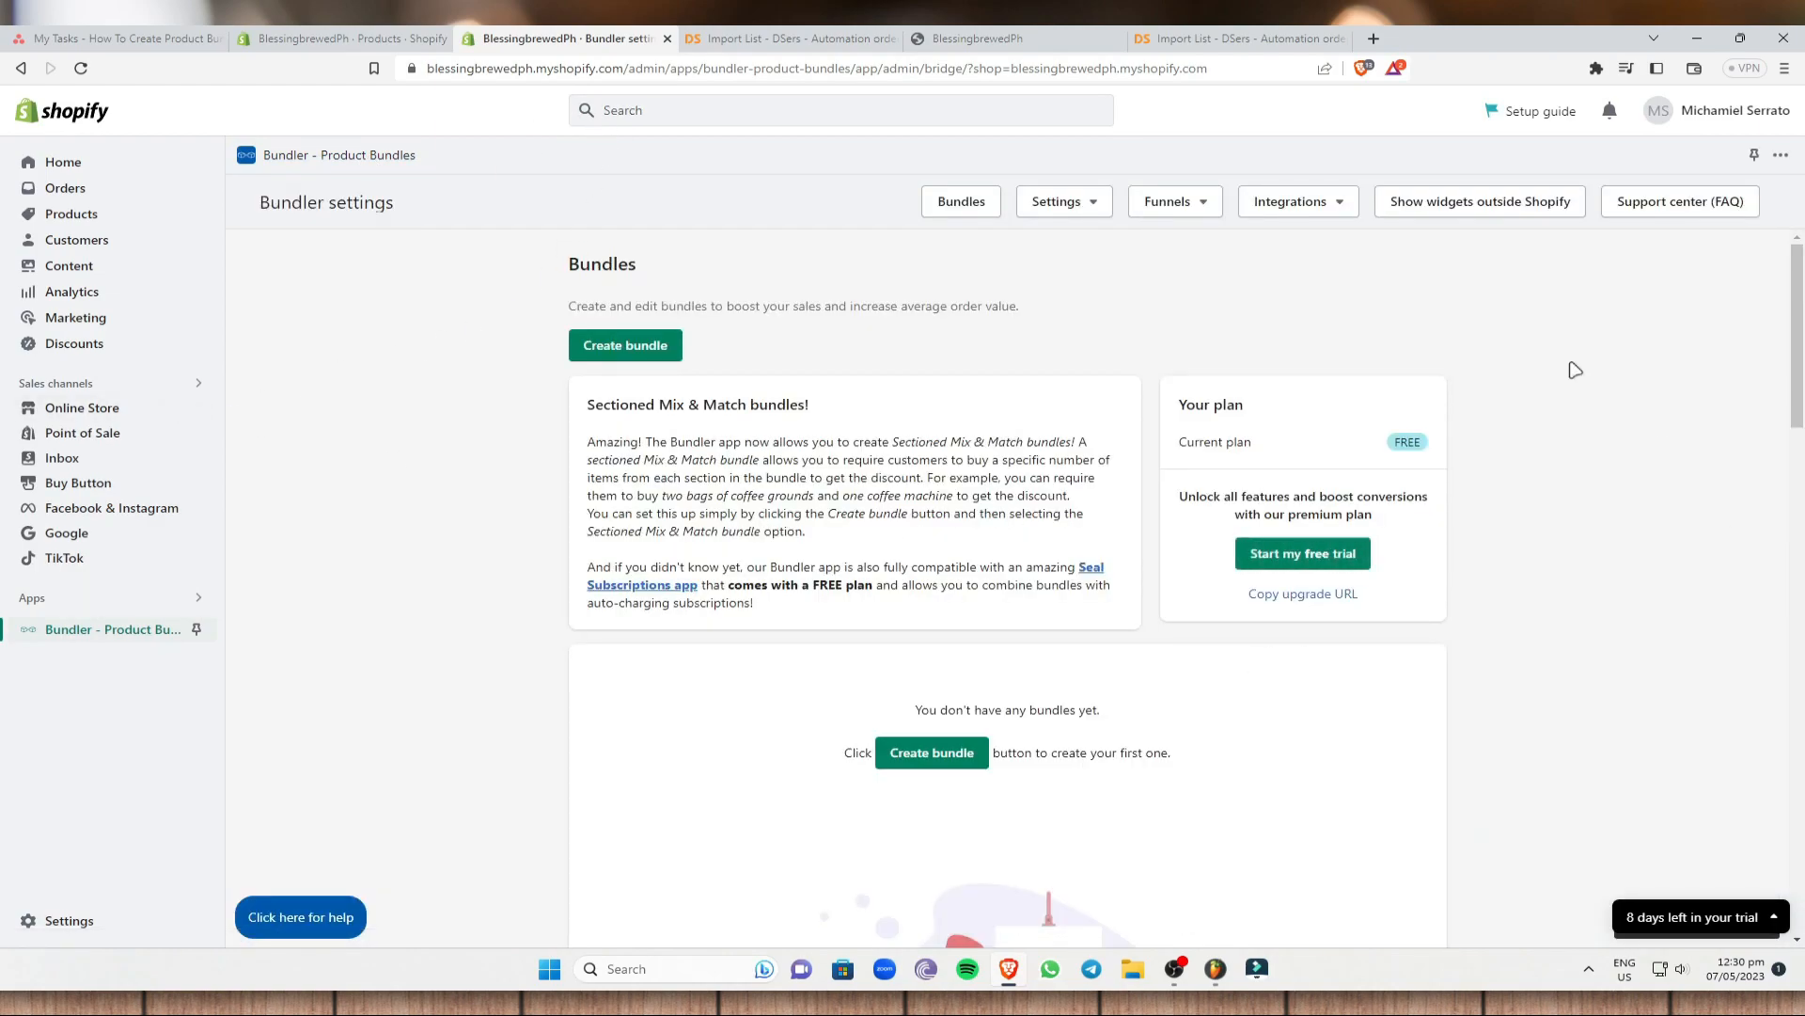
Create a bundle from the Classic bundle preset and name it "Bundle 1".
click(653, 347)
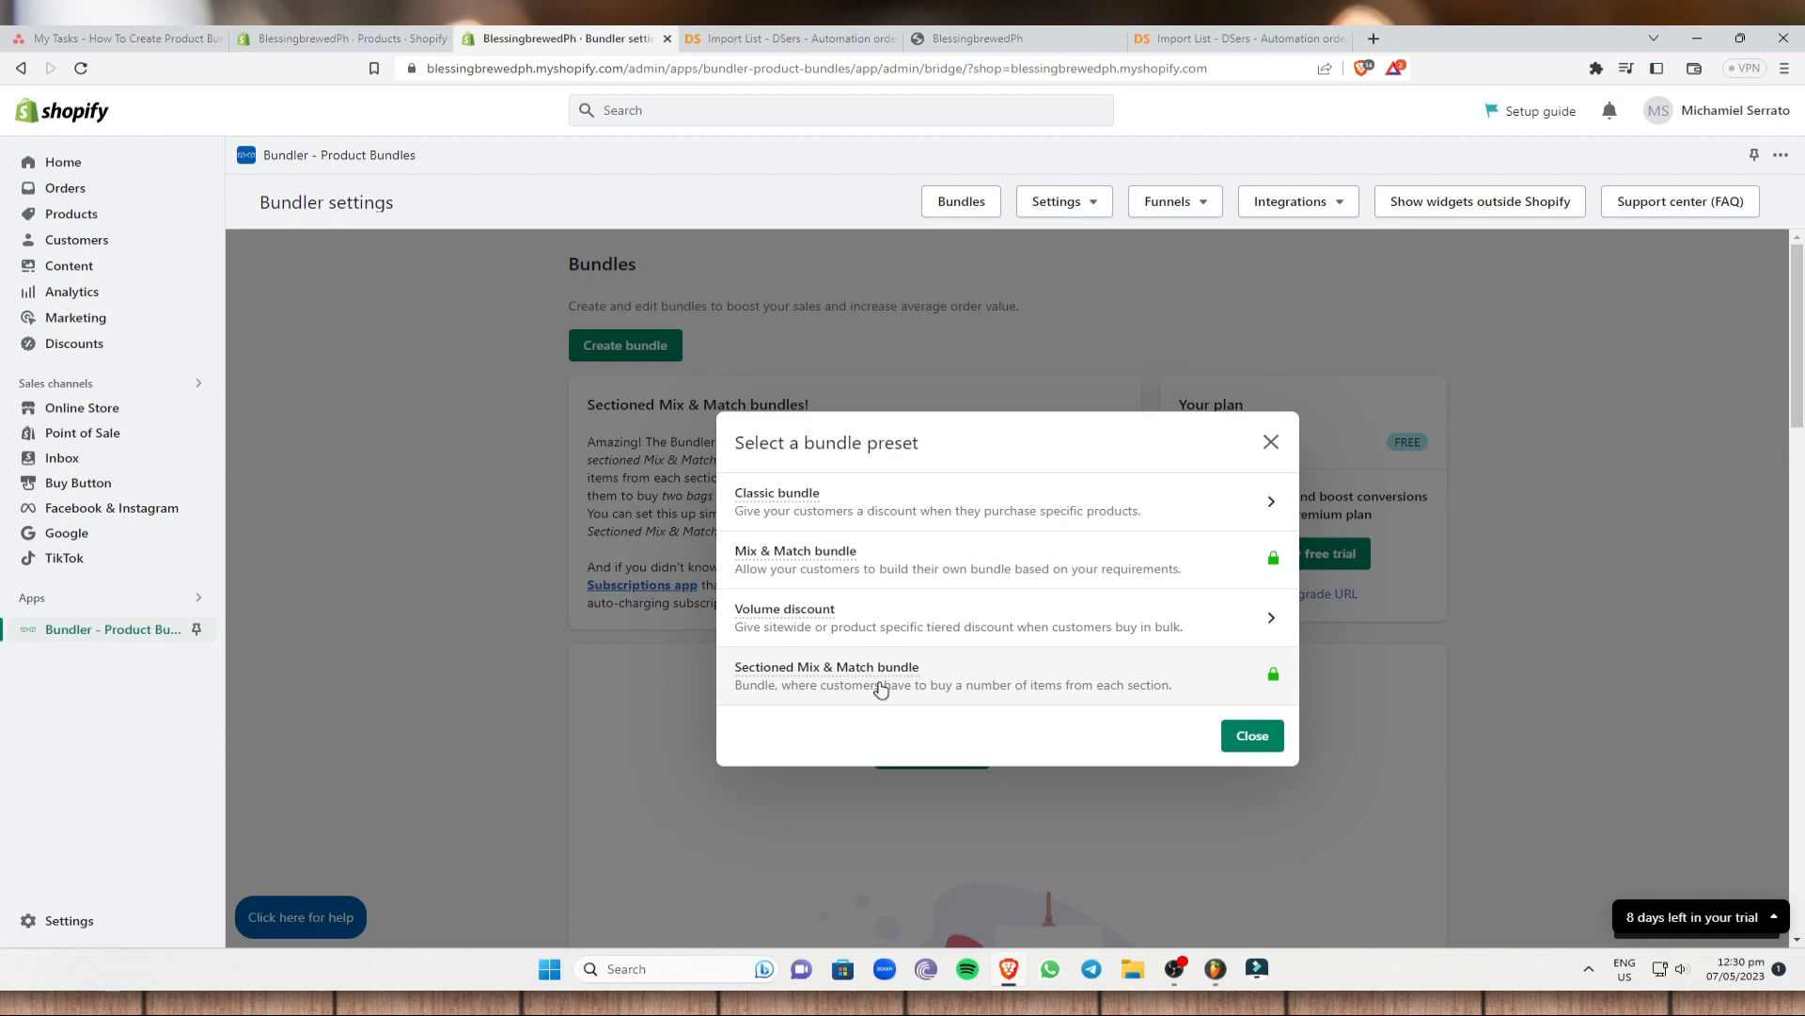
click(877, 510)
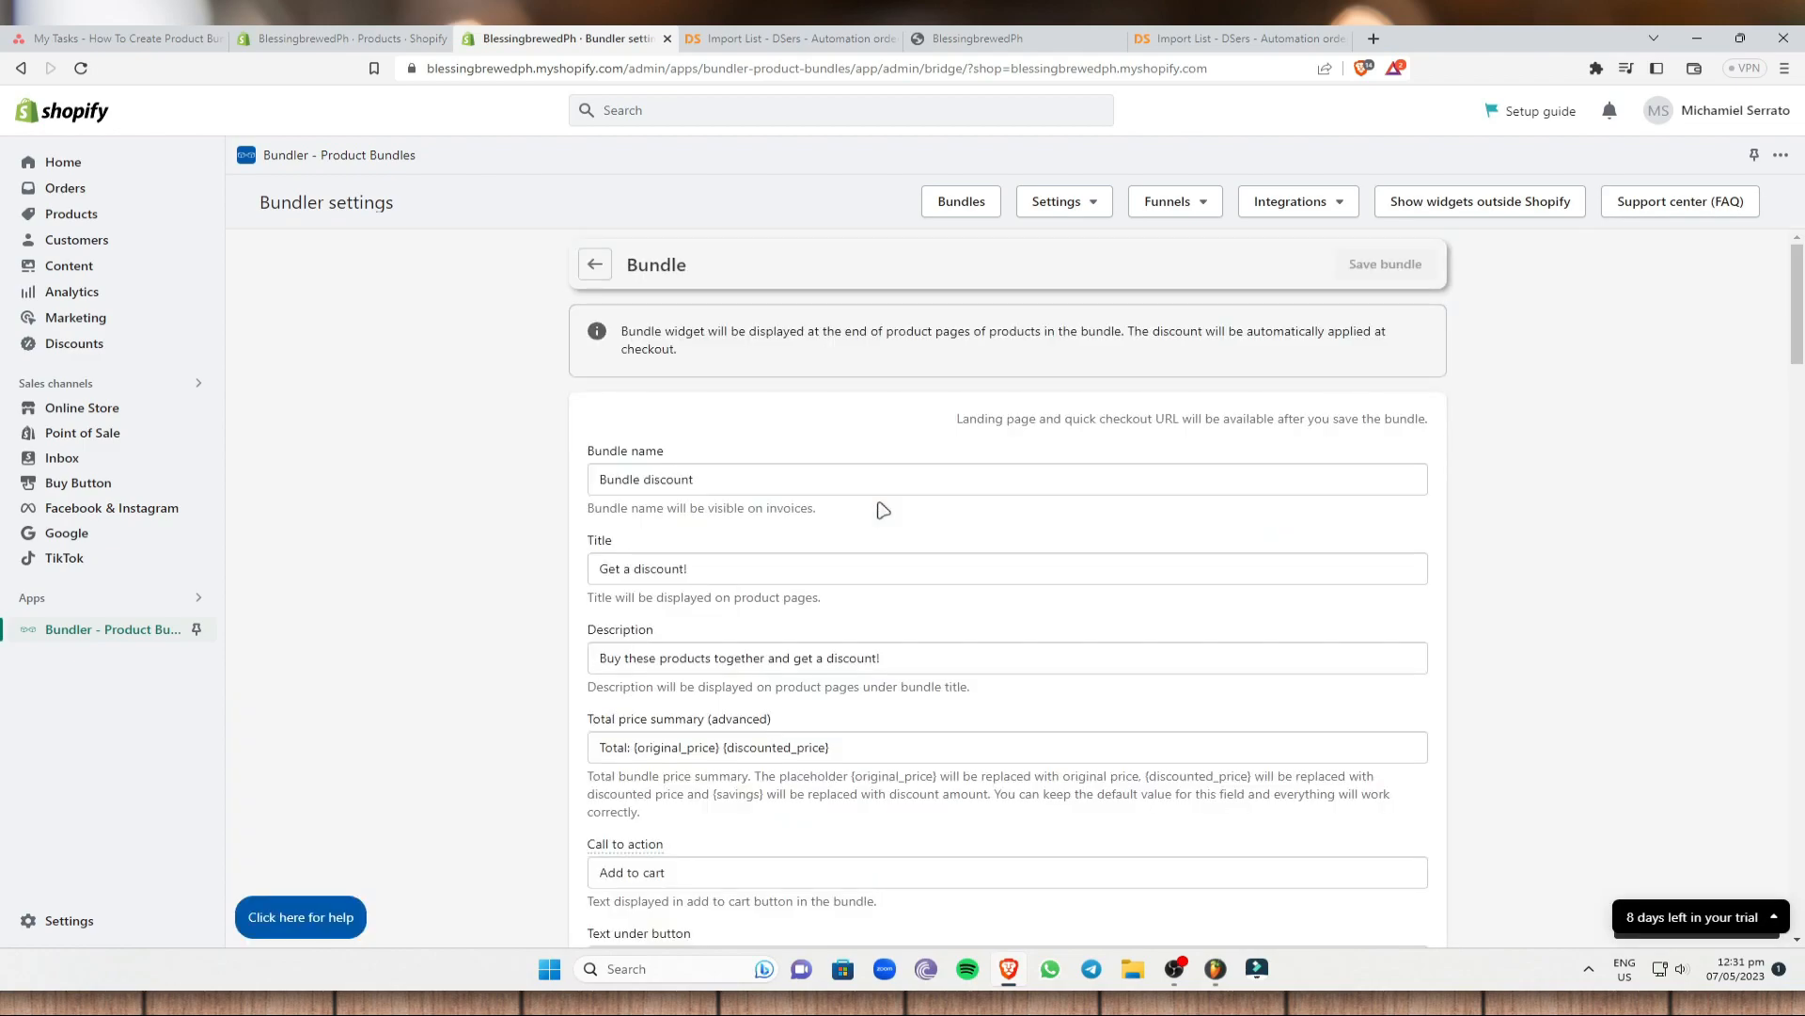
scroll(716, 471, down, 3)
scroll(717, 468, up, 2)
drag(718, 402, 530, 404)
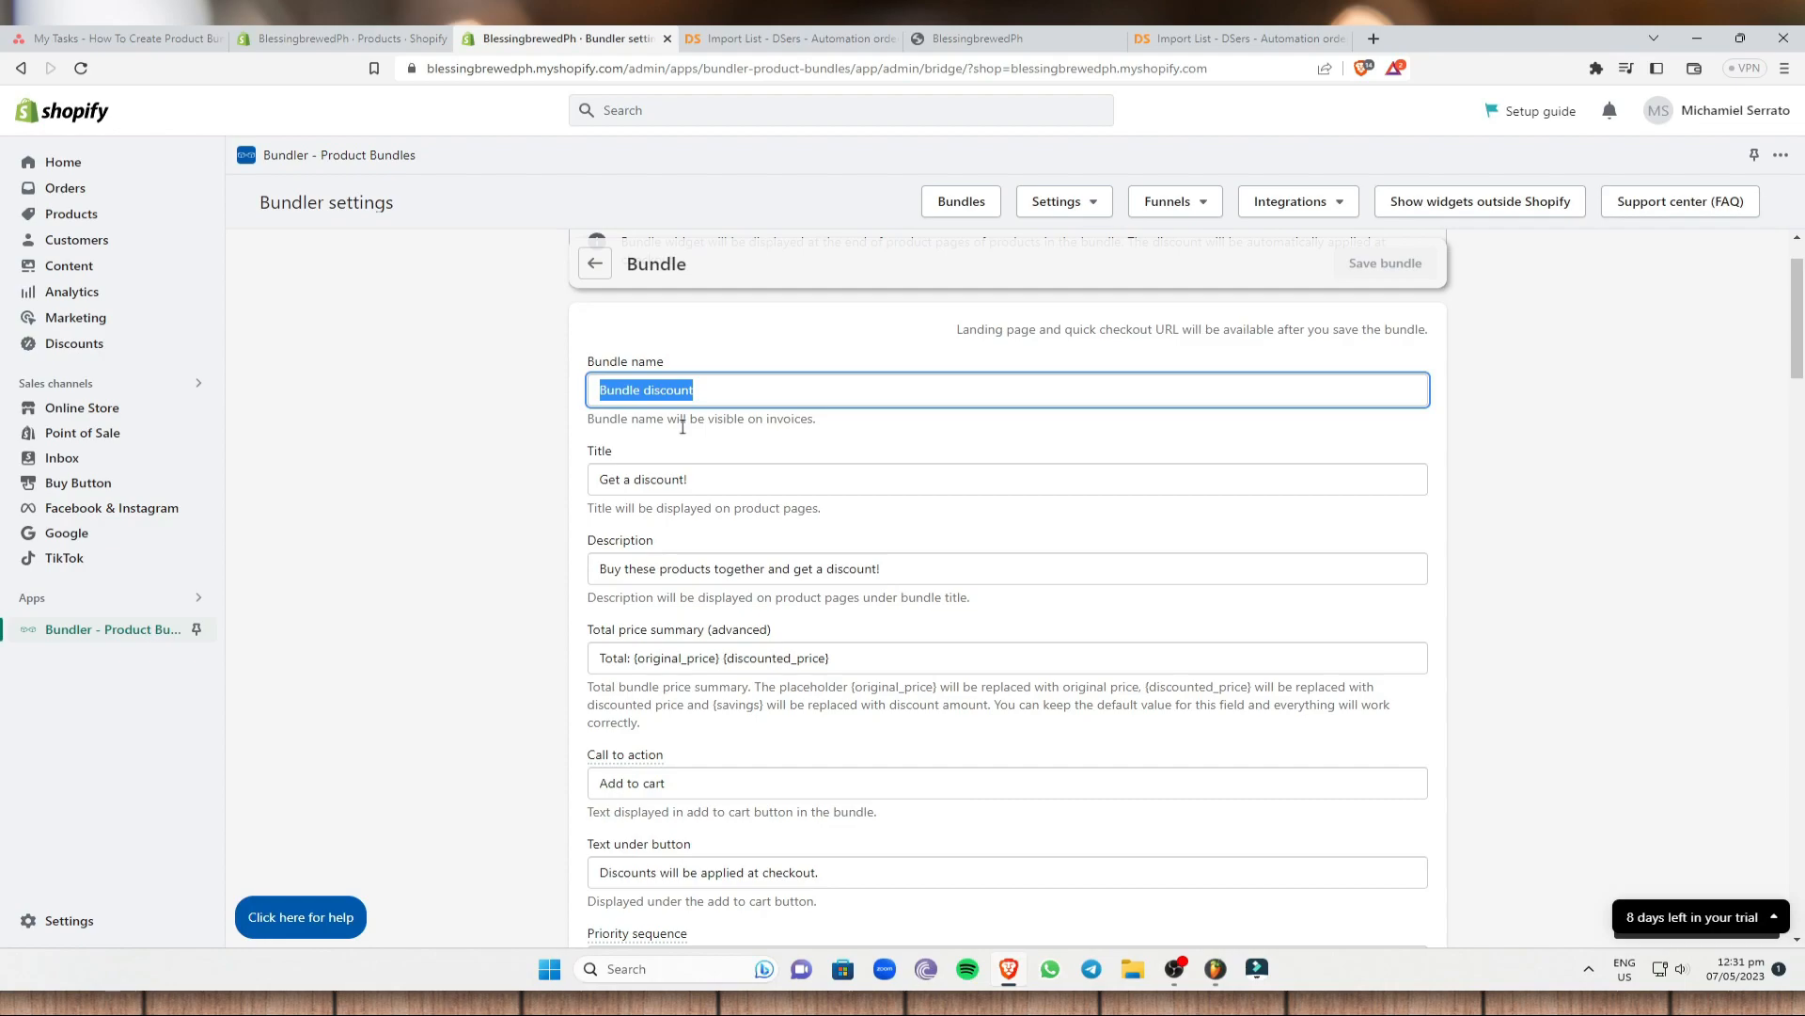
text(Bundle 1)
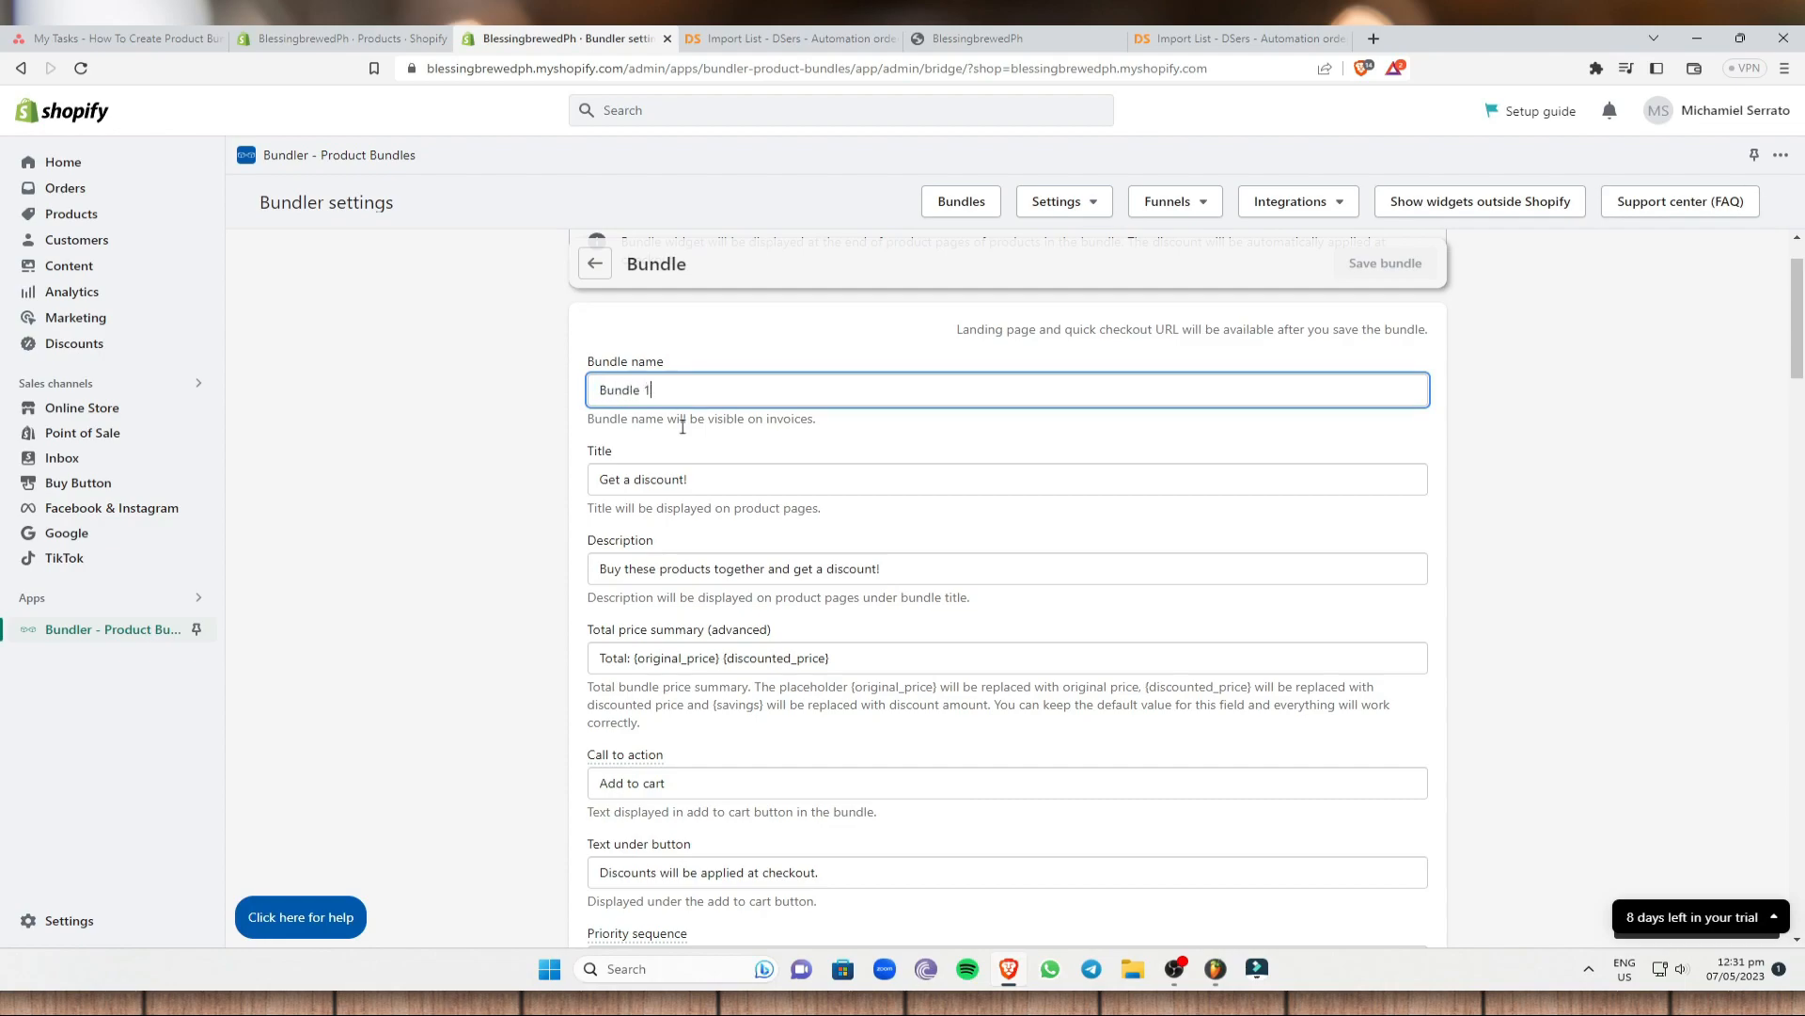
Change the bundle title to "Get a discount for as low as $20".
triple_click(827, 479)
click(834, 478)
text(for as low as)
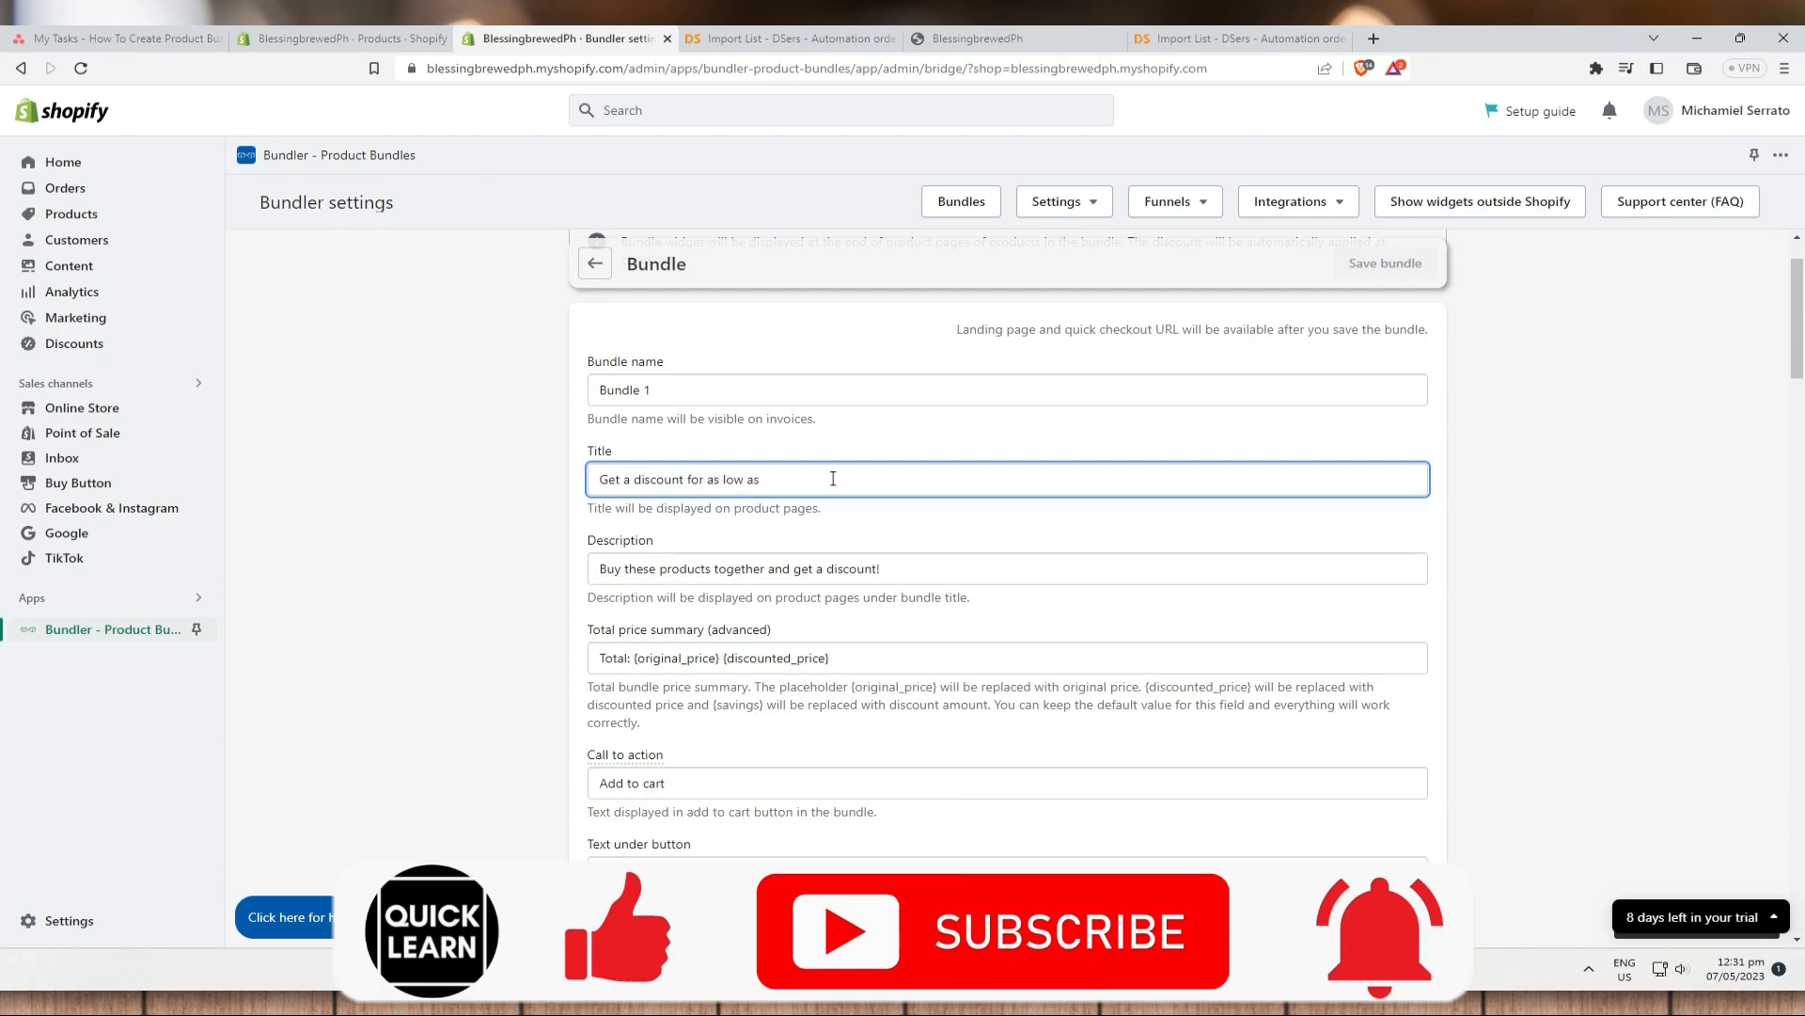
text( $20)
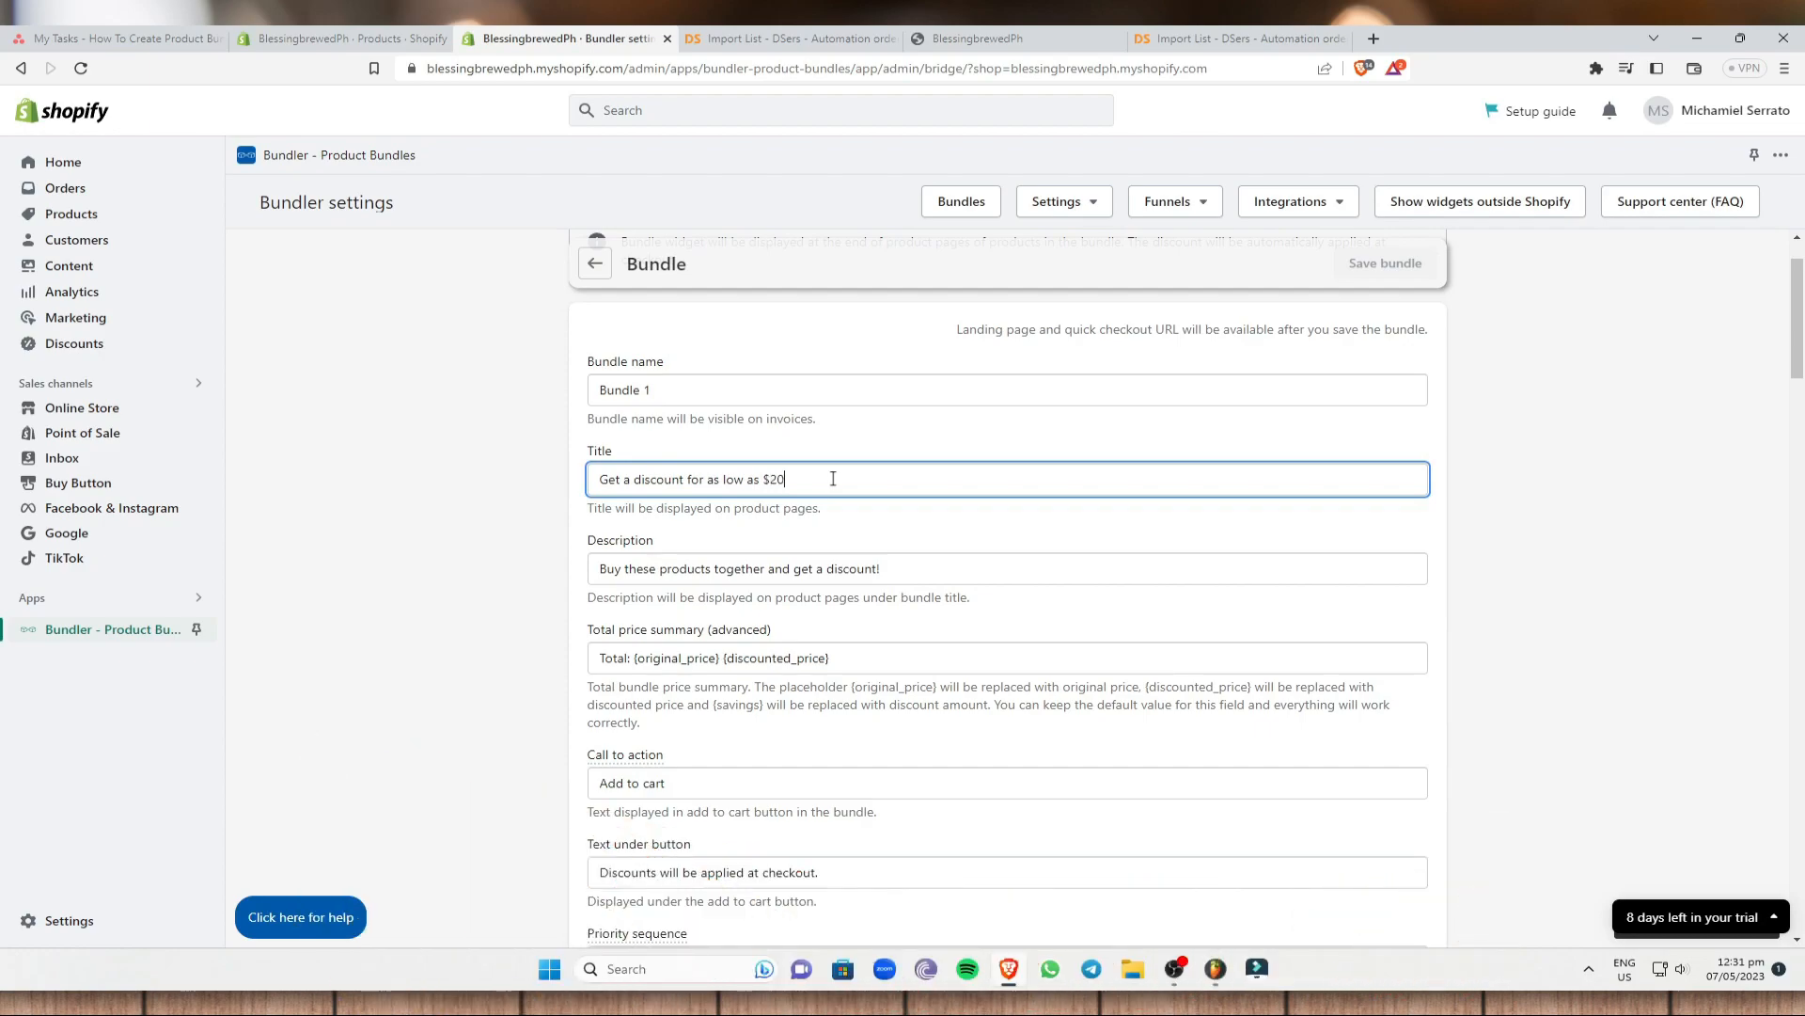
Change the bundle description to "Buy these products together and get a discount" without the exclamation mark.
click(949, 571)
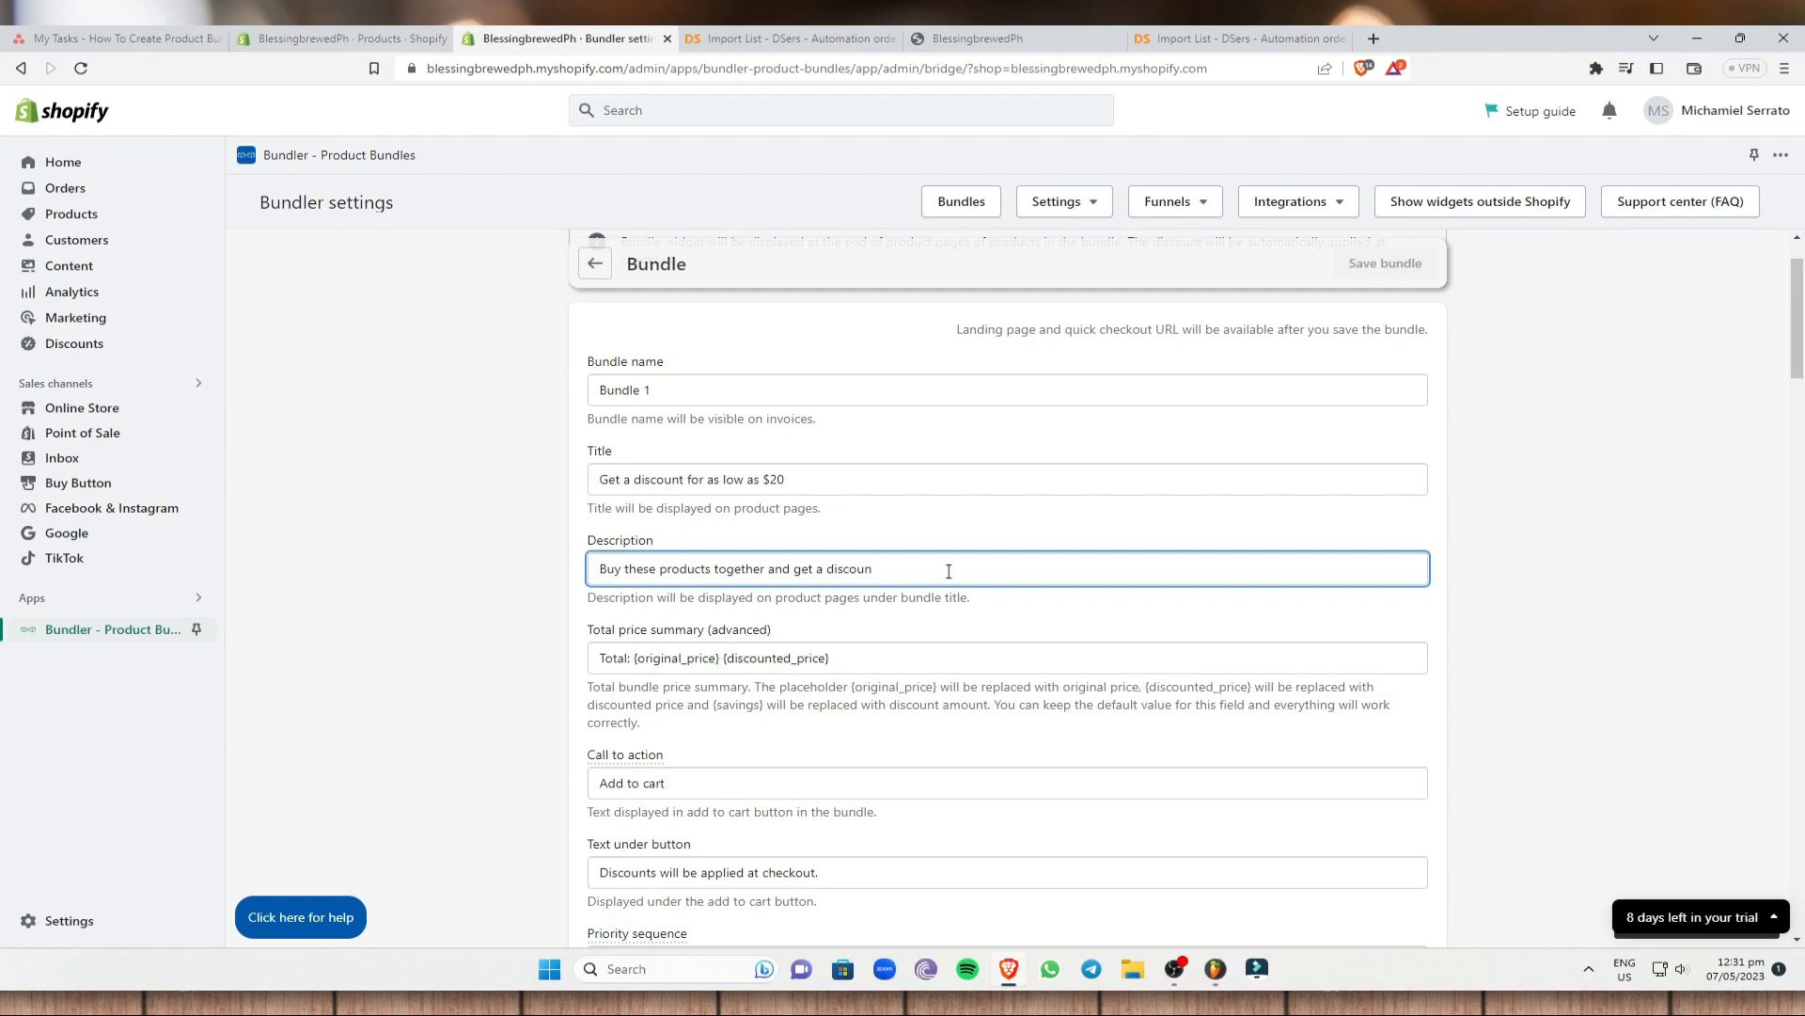
text(uge)
key(BackSpace)
key(BackSpace)
Replace the placeholders in the total price summary so it reads "Total: $75 - $60".
scroll(702, 608, down, 1)
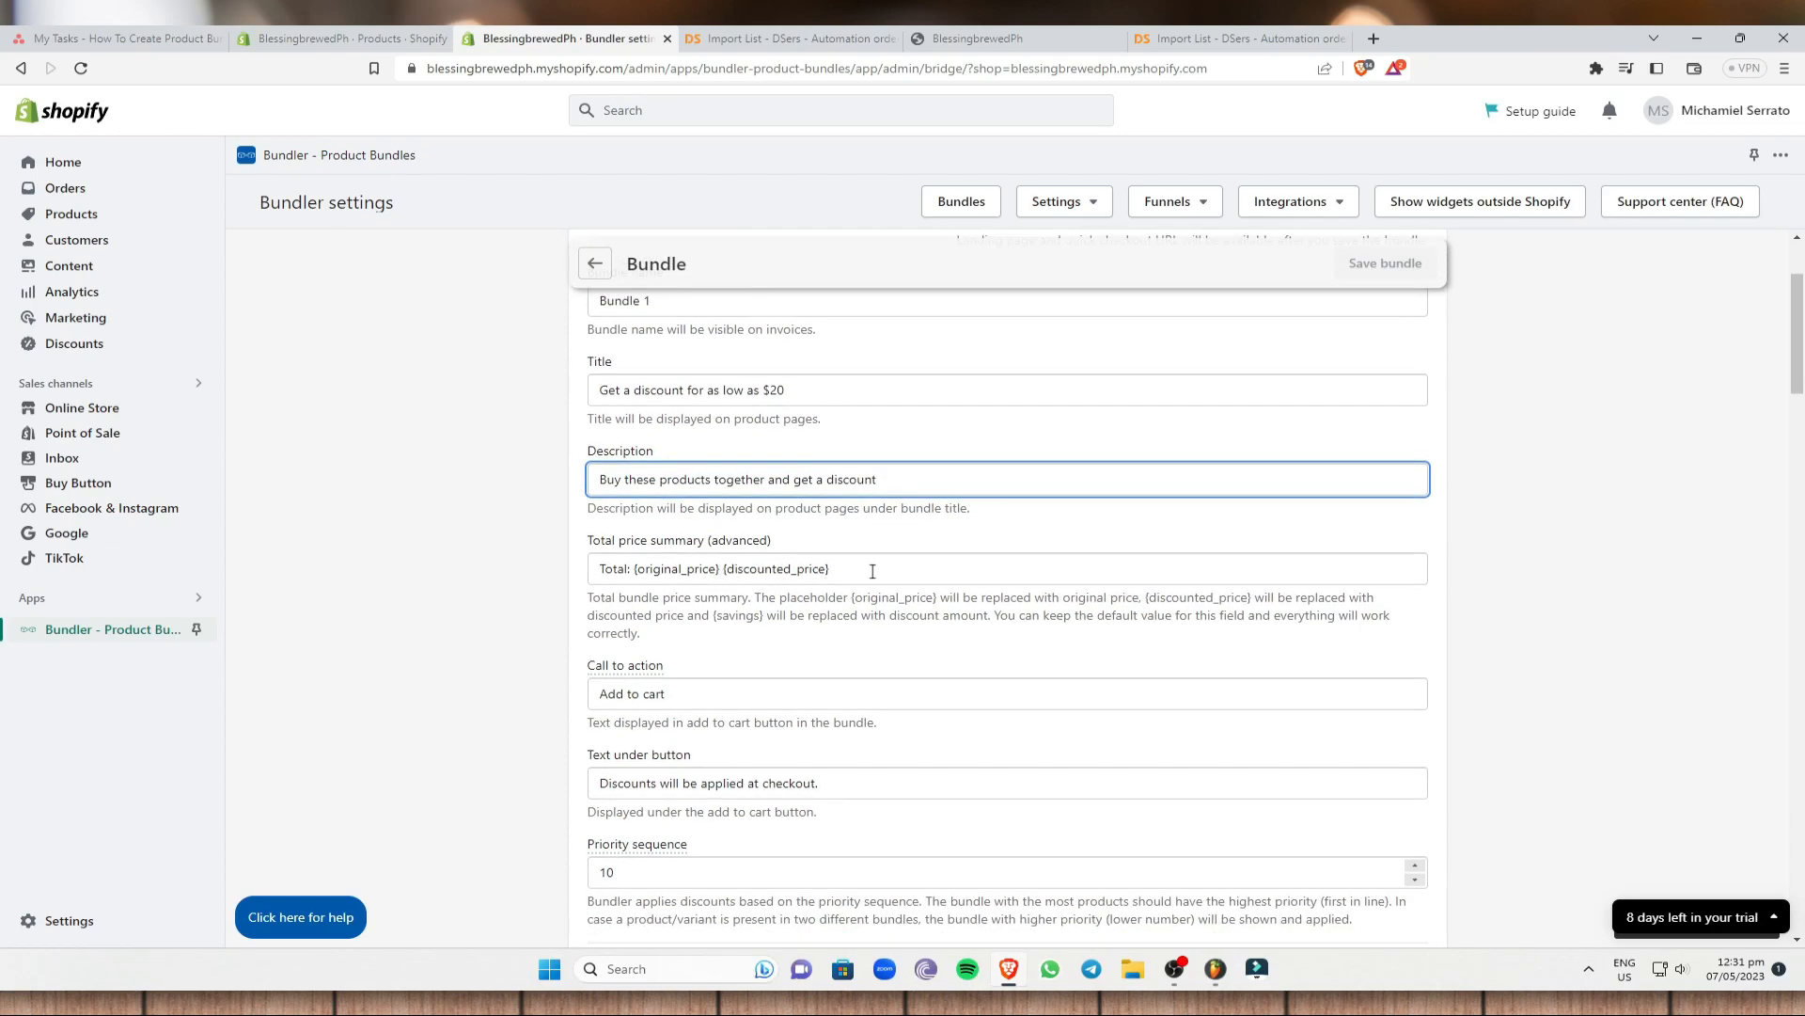
drag(867, 573, 634, 576)
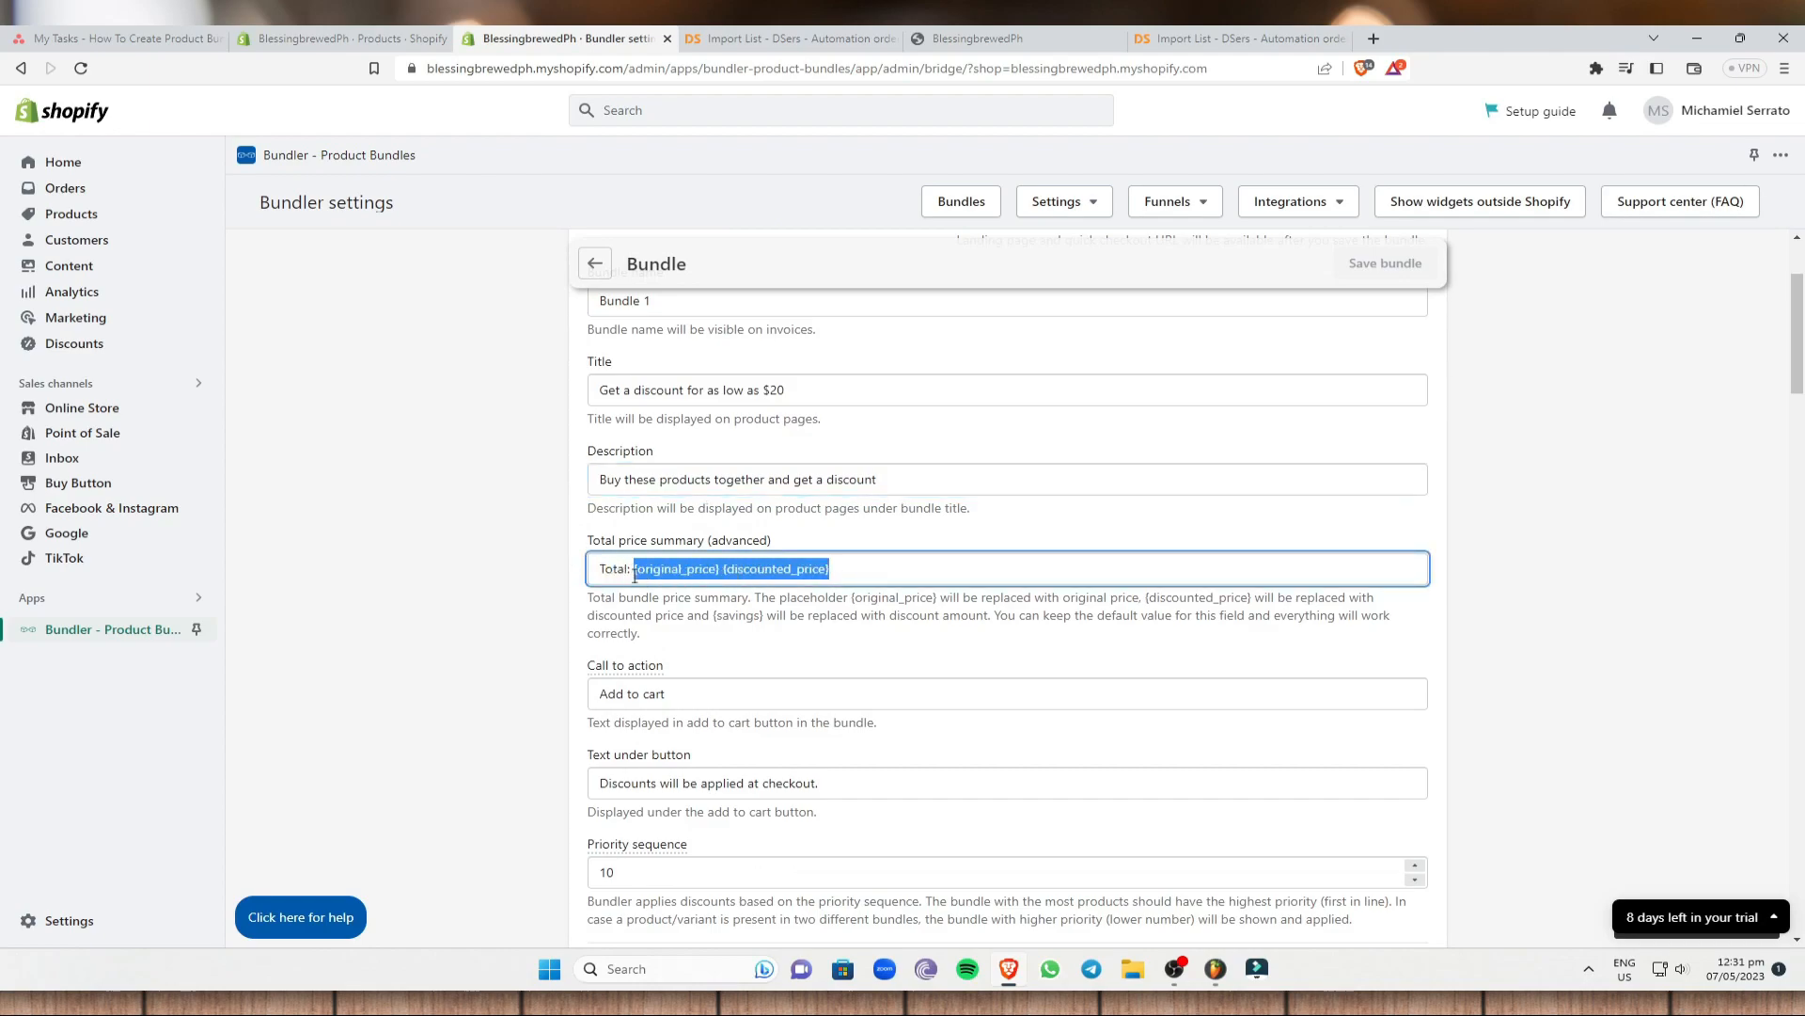
key(BackSpace)
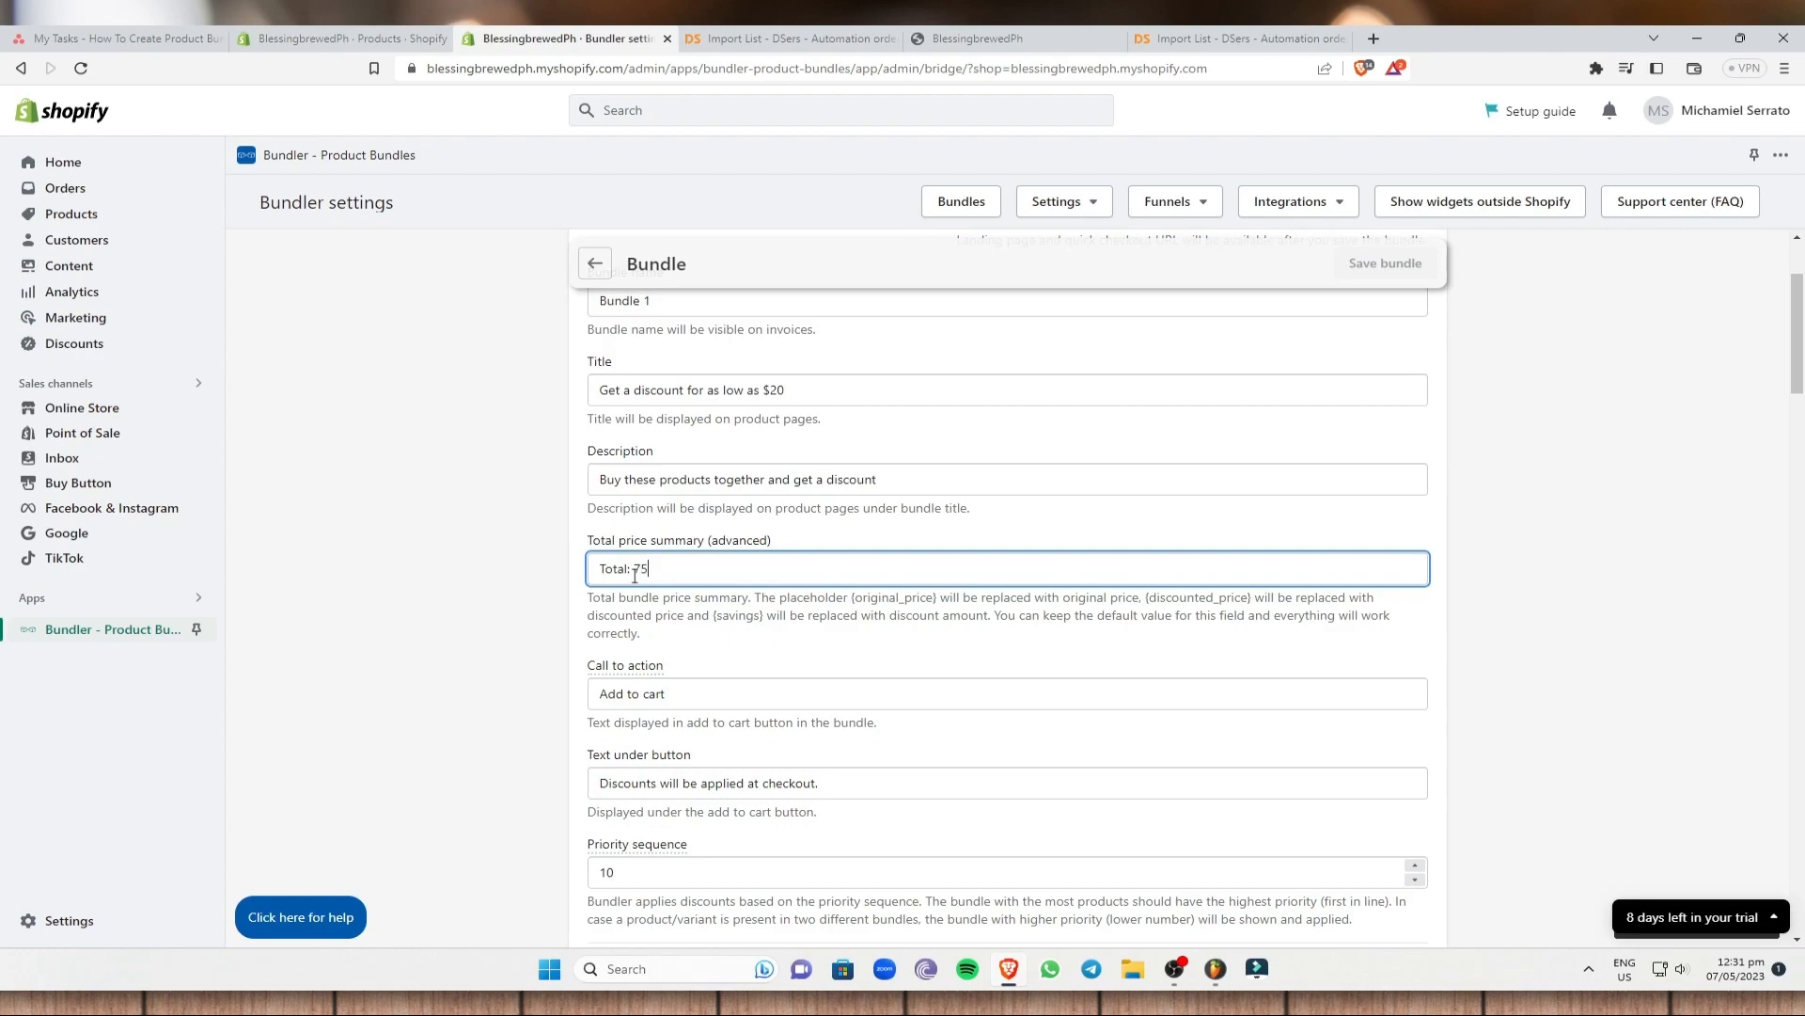
text($)
click(722, 565)
Replace the bundle's call to action text with "Buy Bundle".
scroll(706, 546, down, 2)
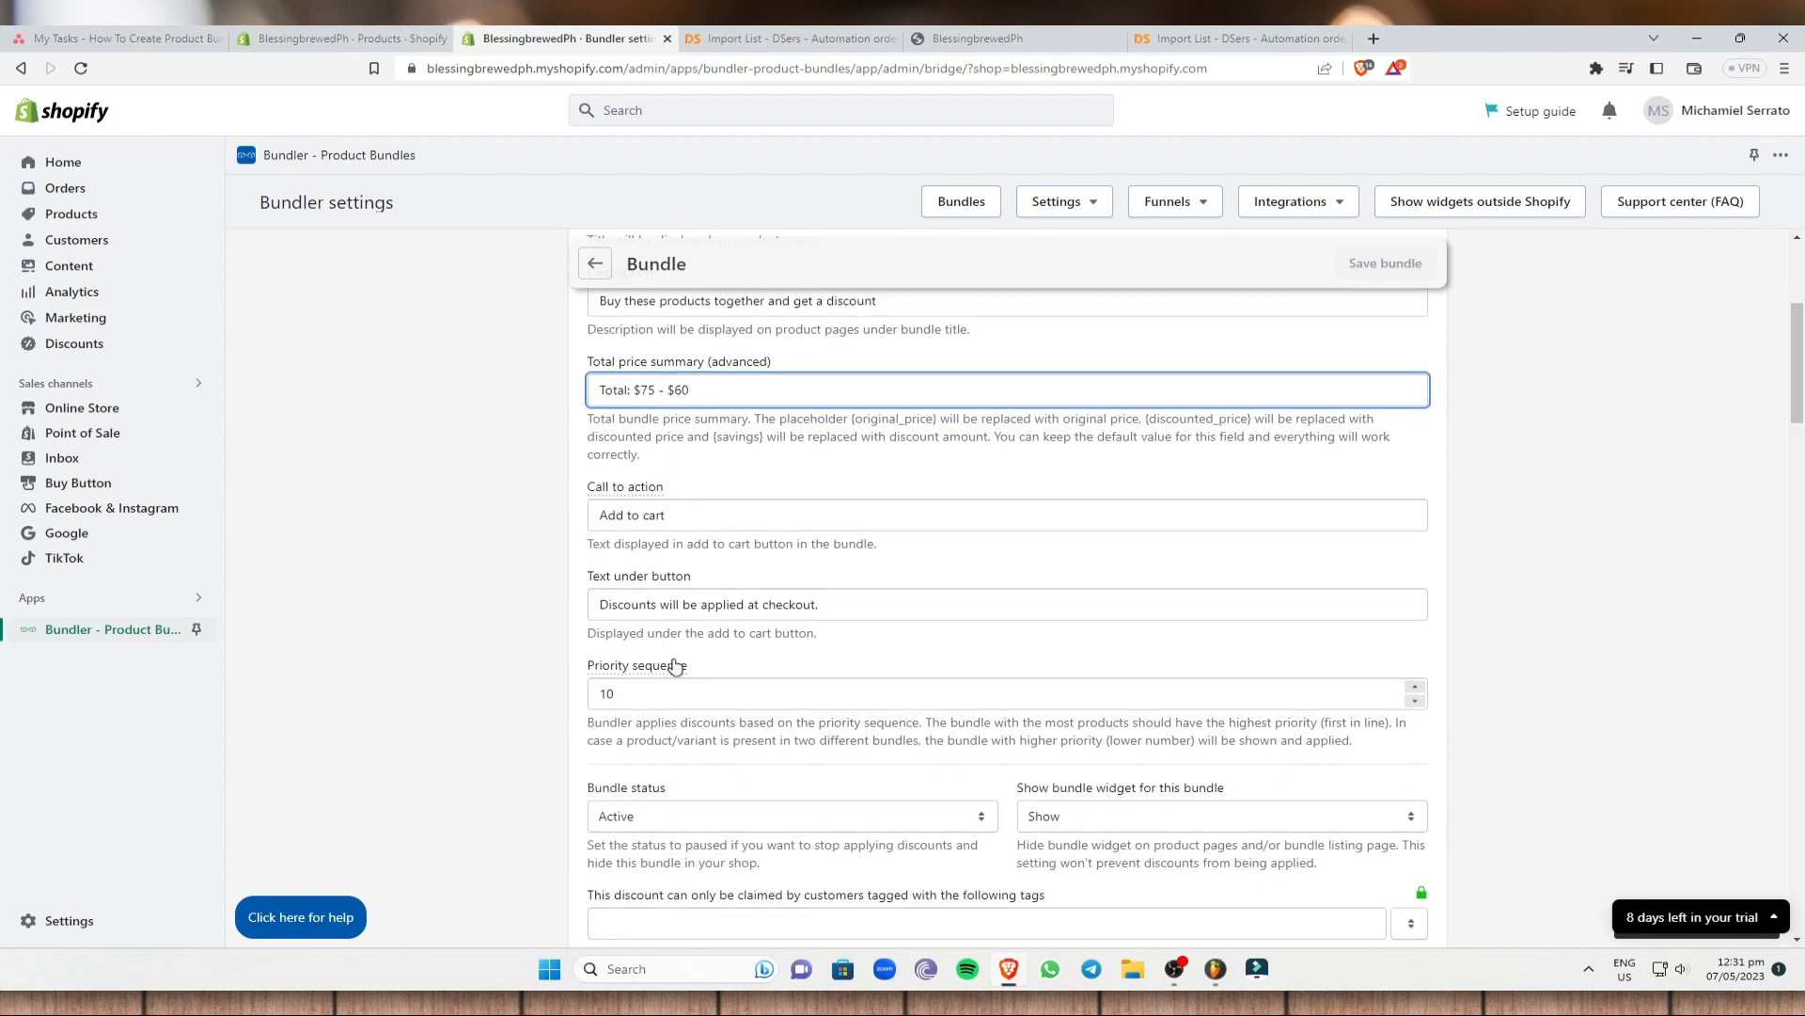
click(707, 515)
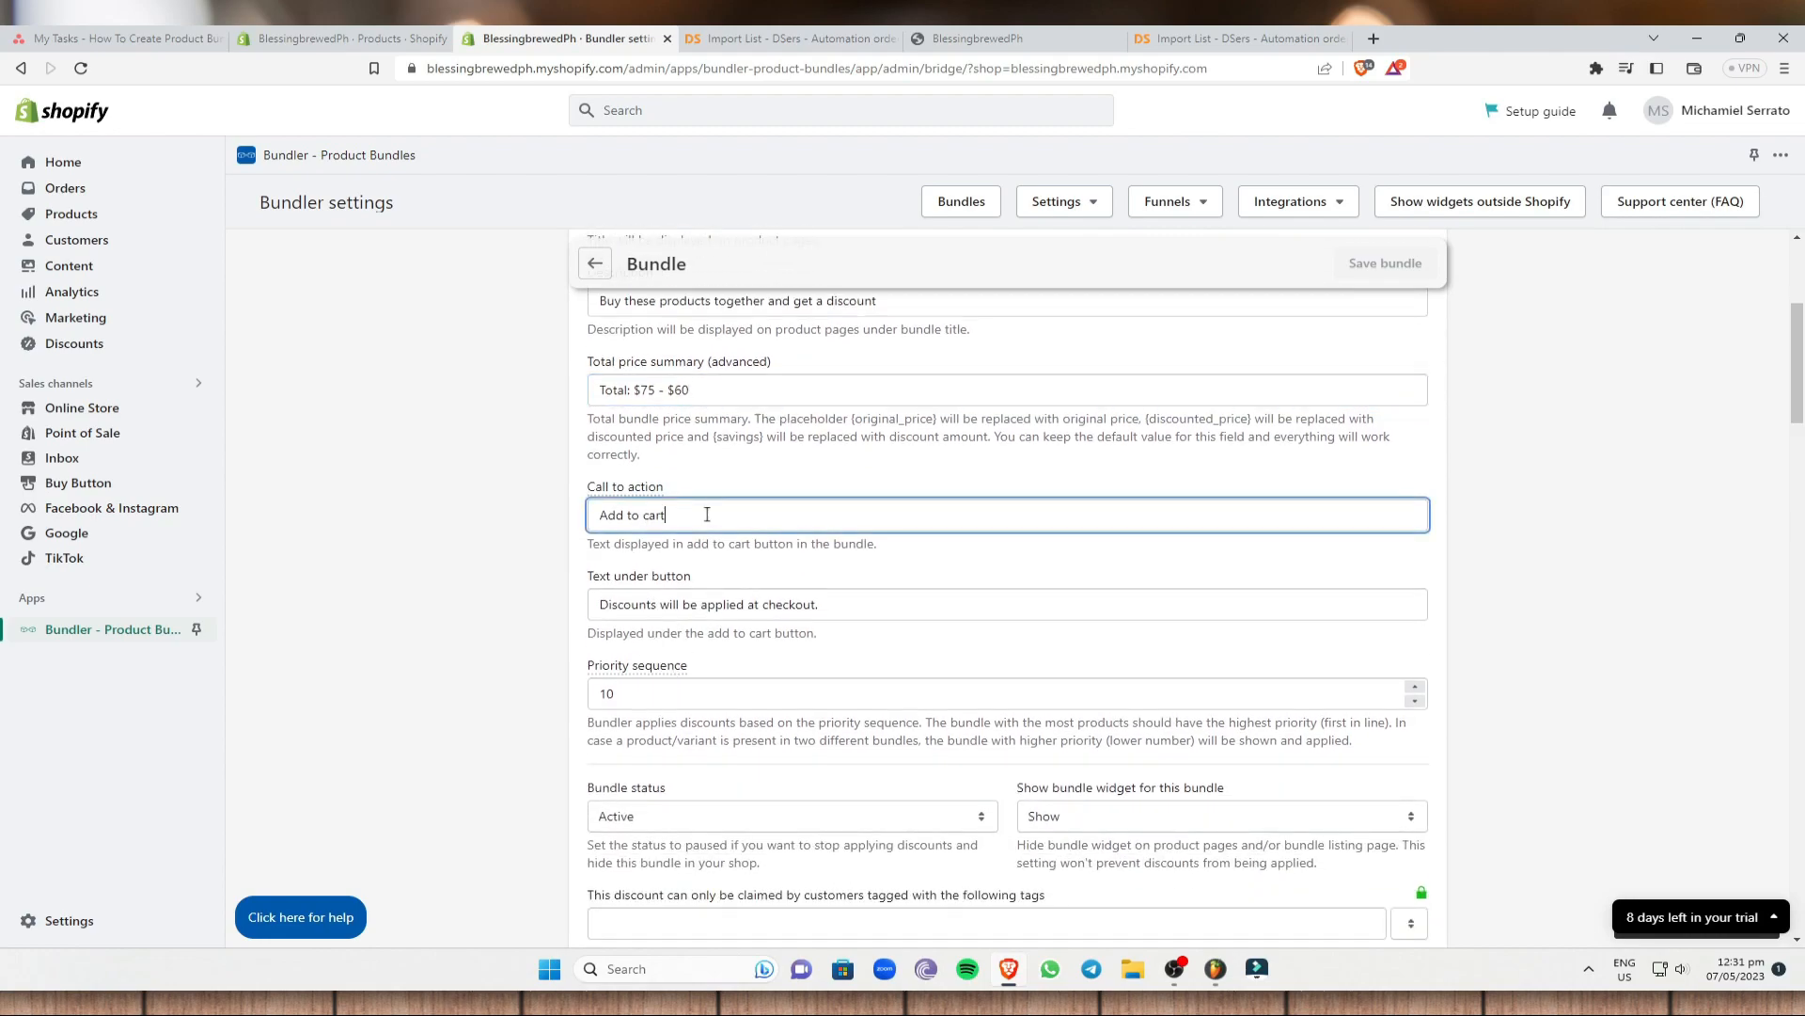
key(BackSpace)
key(BackSpace)
key(BackSpace)
key(BackSpace)
key(BackSpace)
key(BackSpace)
key(BackSpace)
key(BackSpace)
key(BackSpace)
key(BackSpace)
text(Bundle)
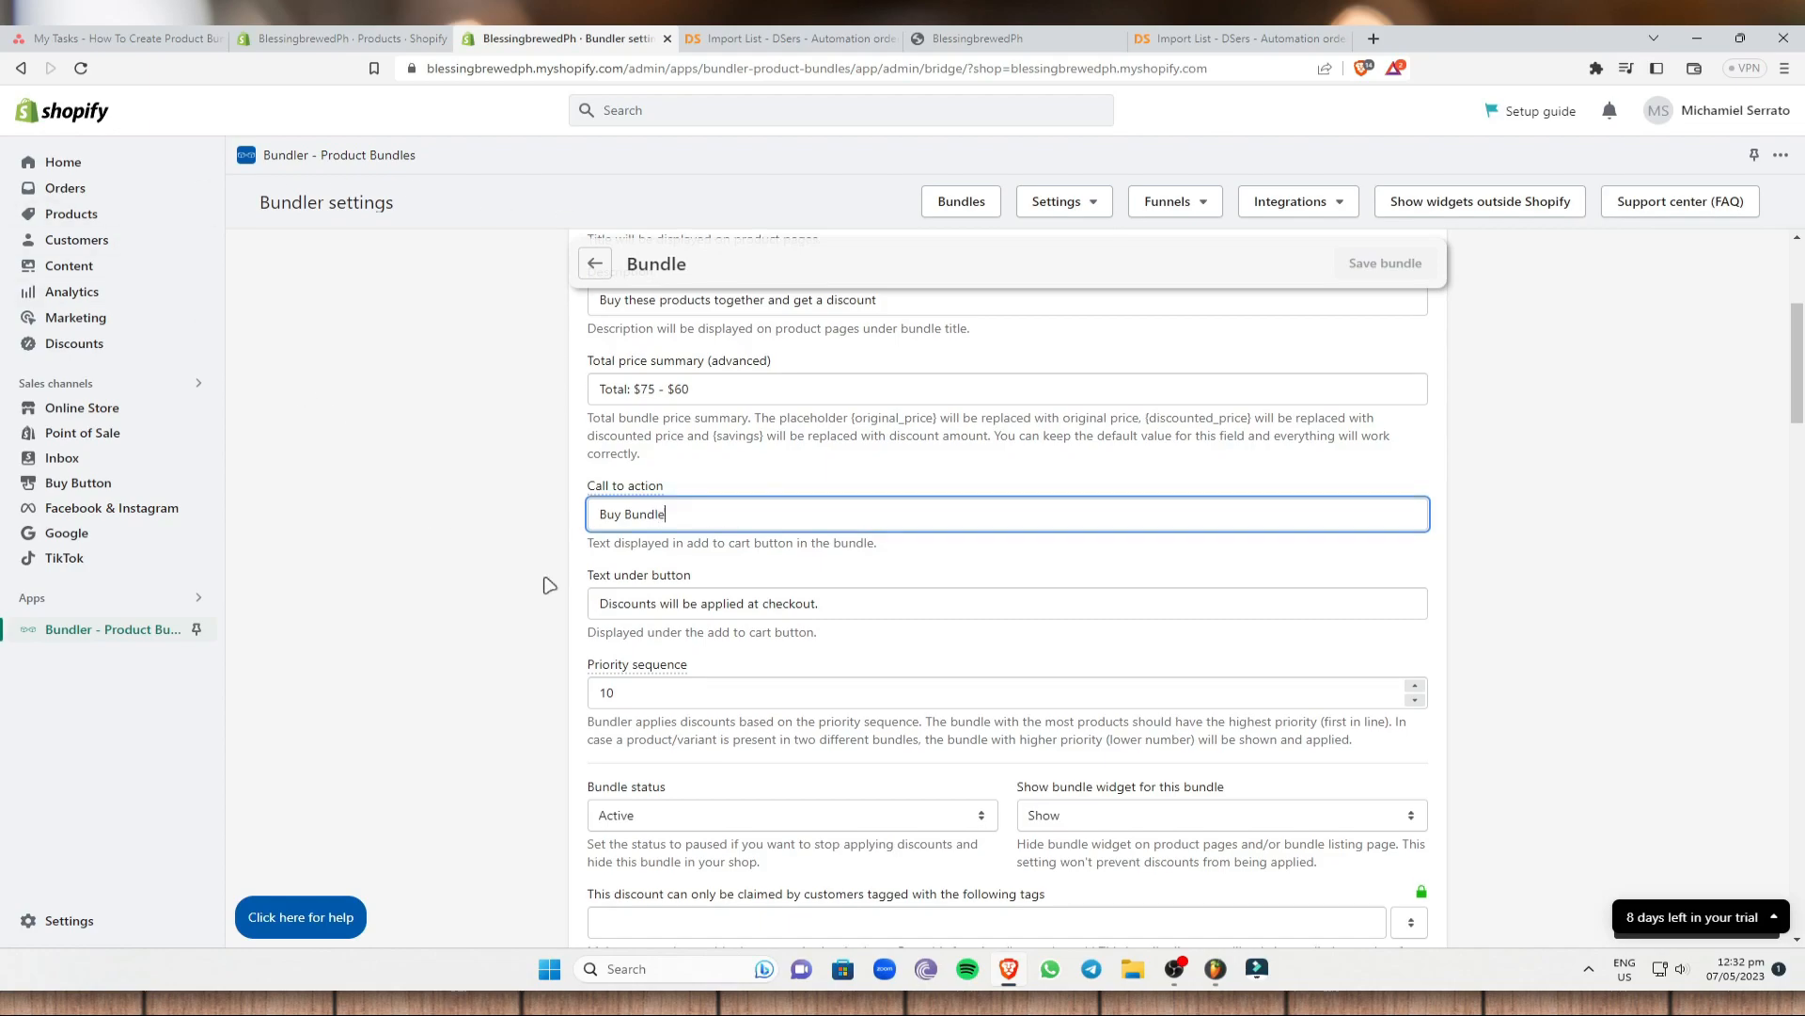
scroll(546, 580, down, 1)
drag(896, 522, 571, 516)
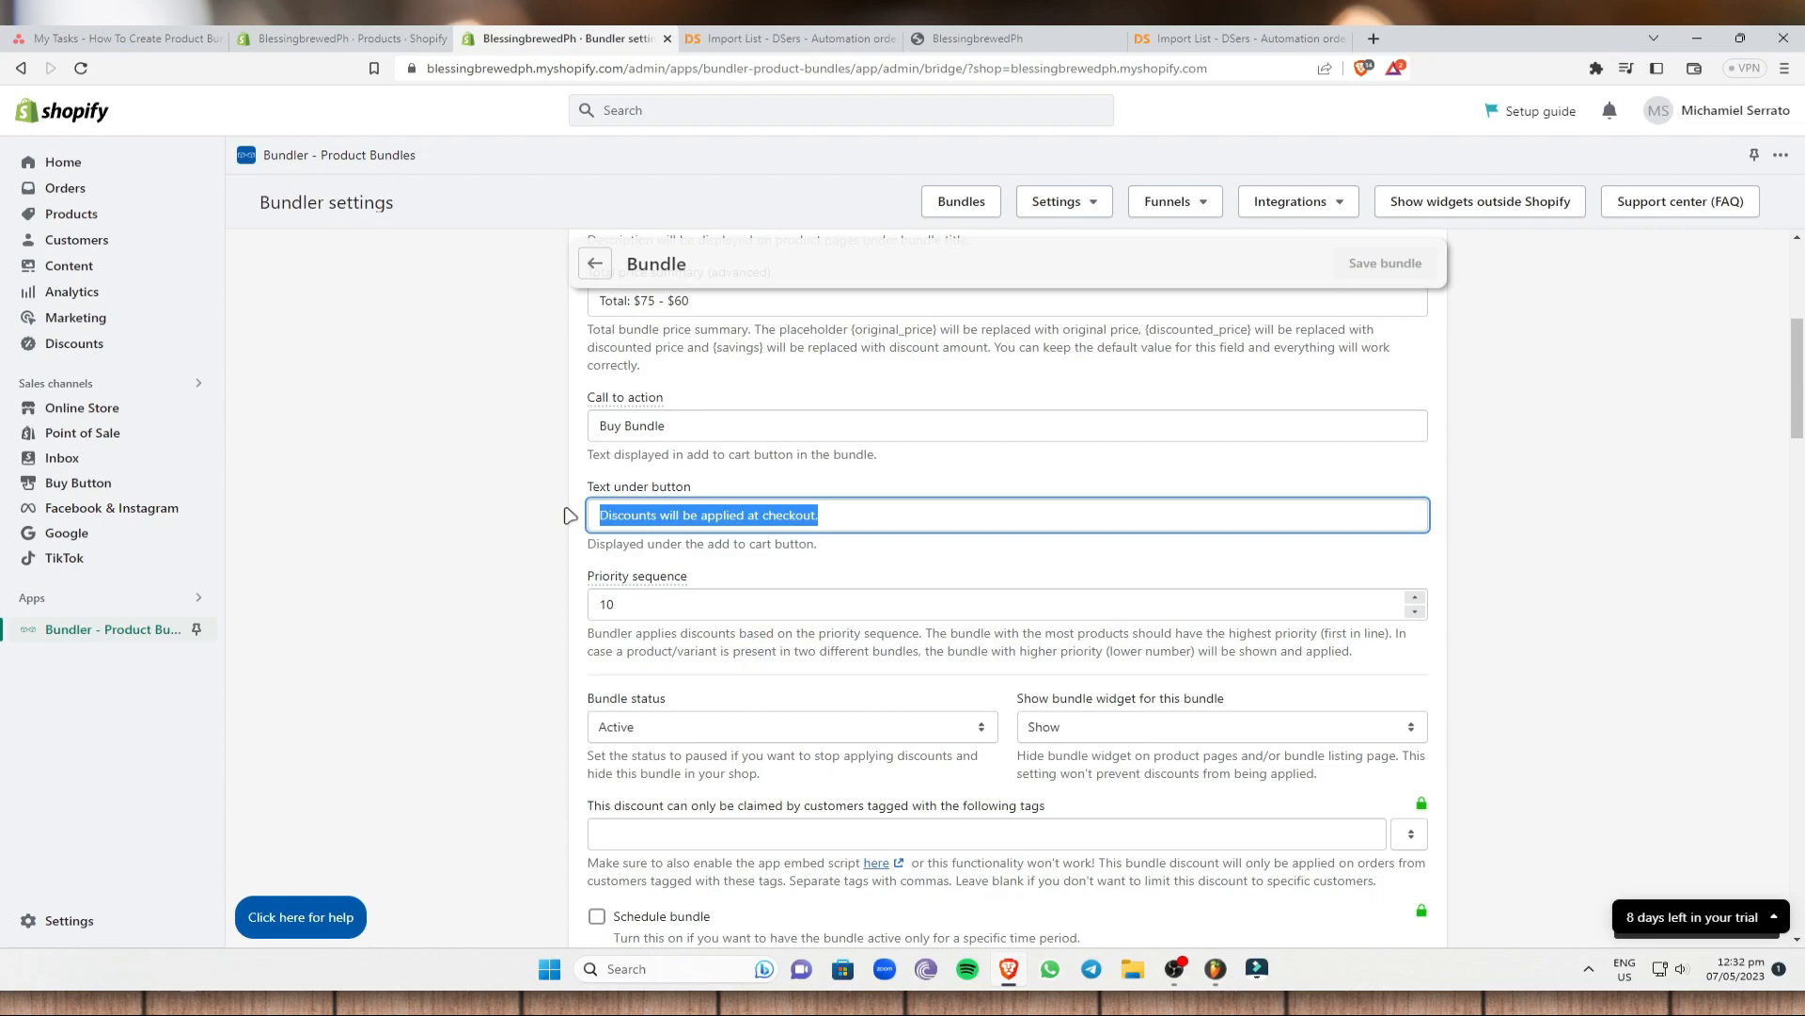
scroll(564, 515, down, 1)
click(496, 517)
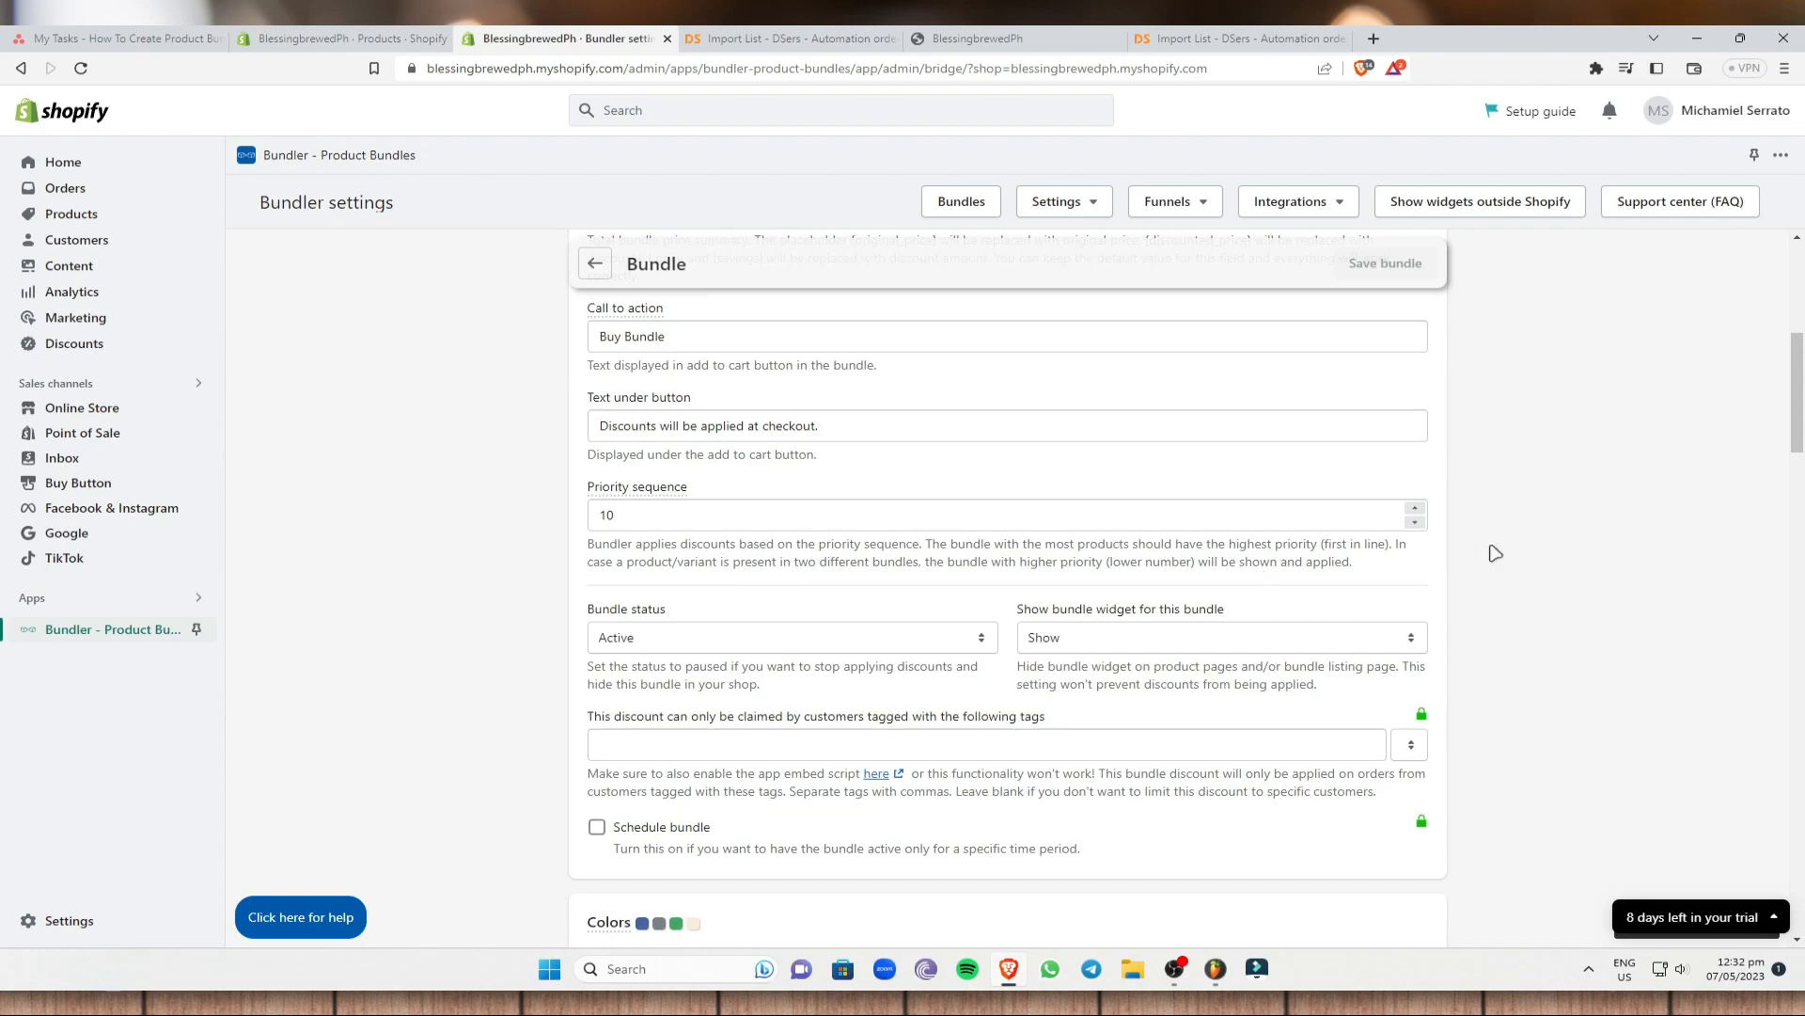
Try different priority sequence values for the bundle and return it to 10.
double_click(754, 517)
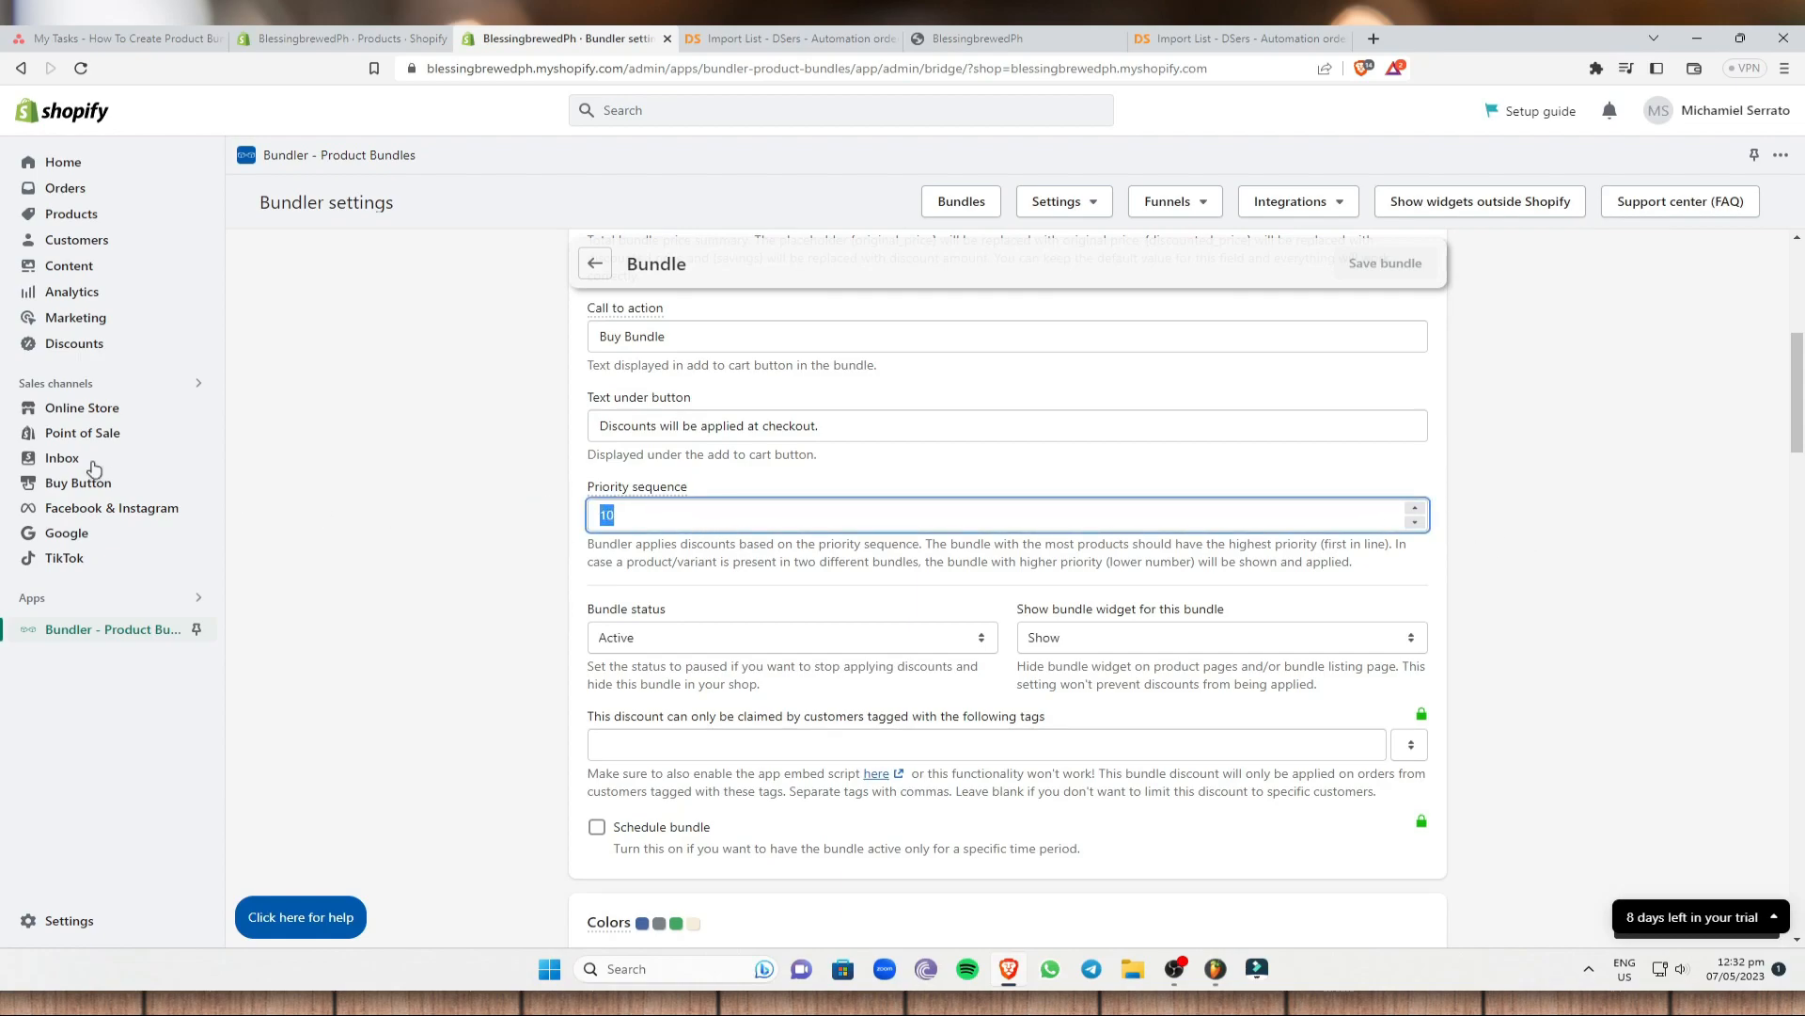
click(1415, 522)
click(1415, 523)
click(1415, 509)
click(1415, 508)
click(1415, 508)
click(1415, 509)
click(1415, 509)
click(1416, 524)
Set the bundle status to Paused.
scroll(780, 456, down, 3)
scroll(752, 470, up, 2)
click(981, 553)
click(668, 575)
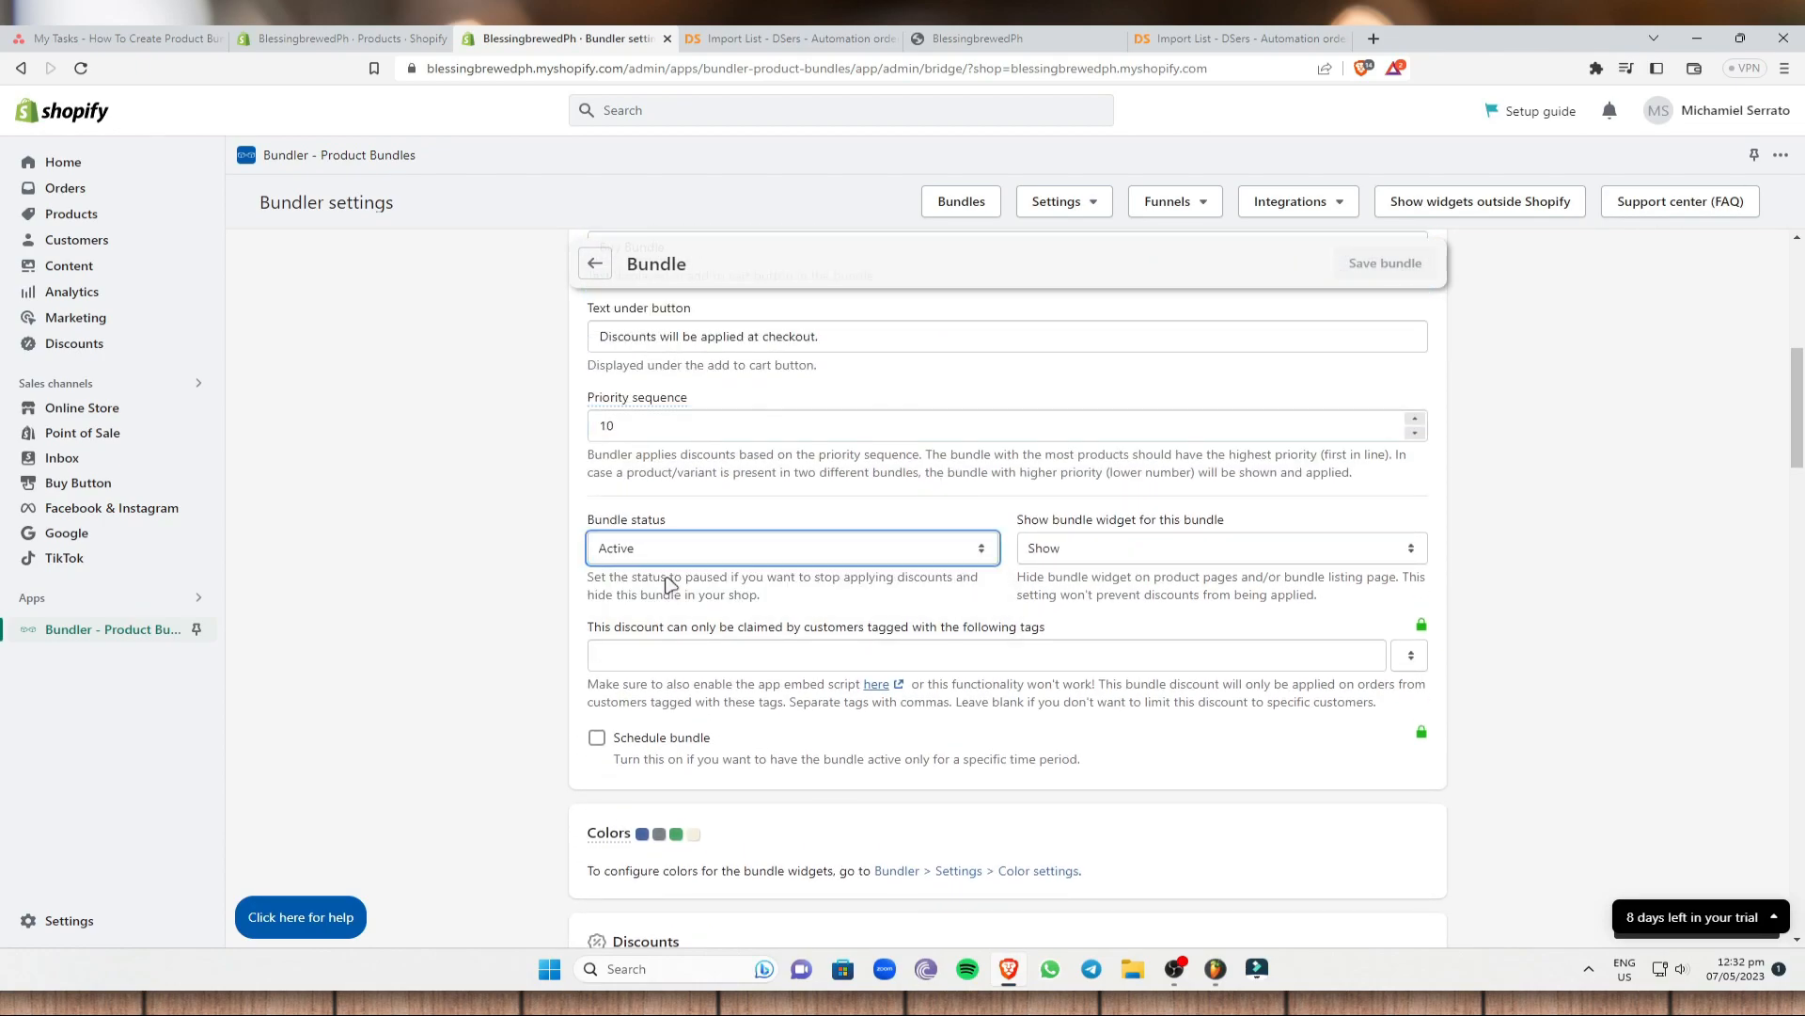
click(993, 557)
click(658, 588)
click(977, 554)
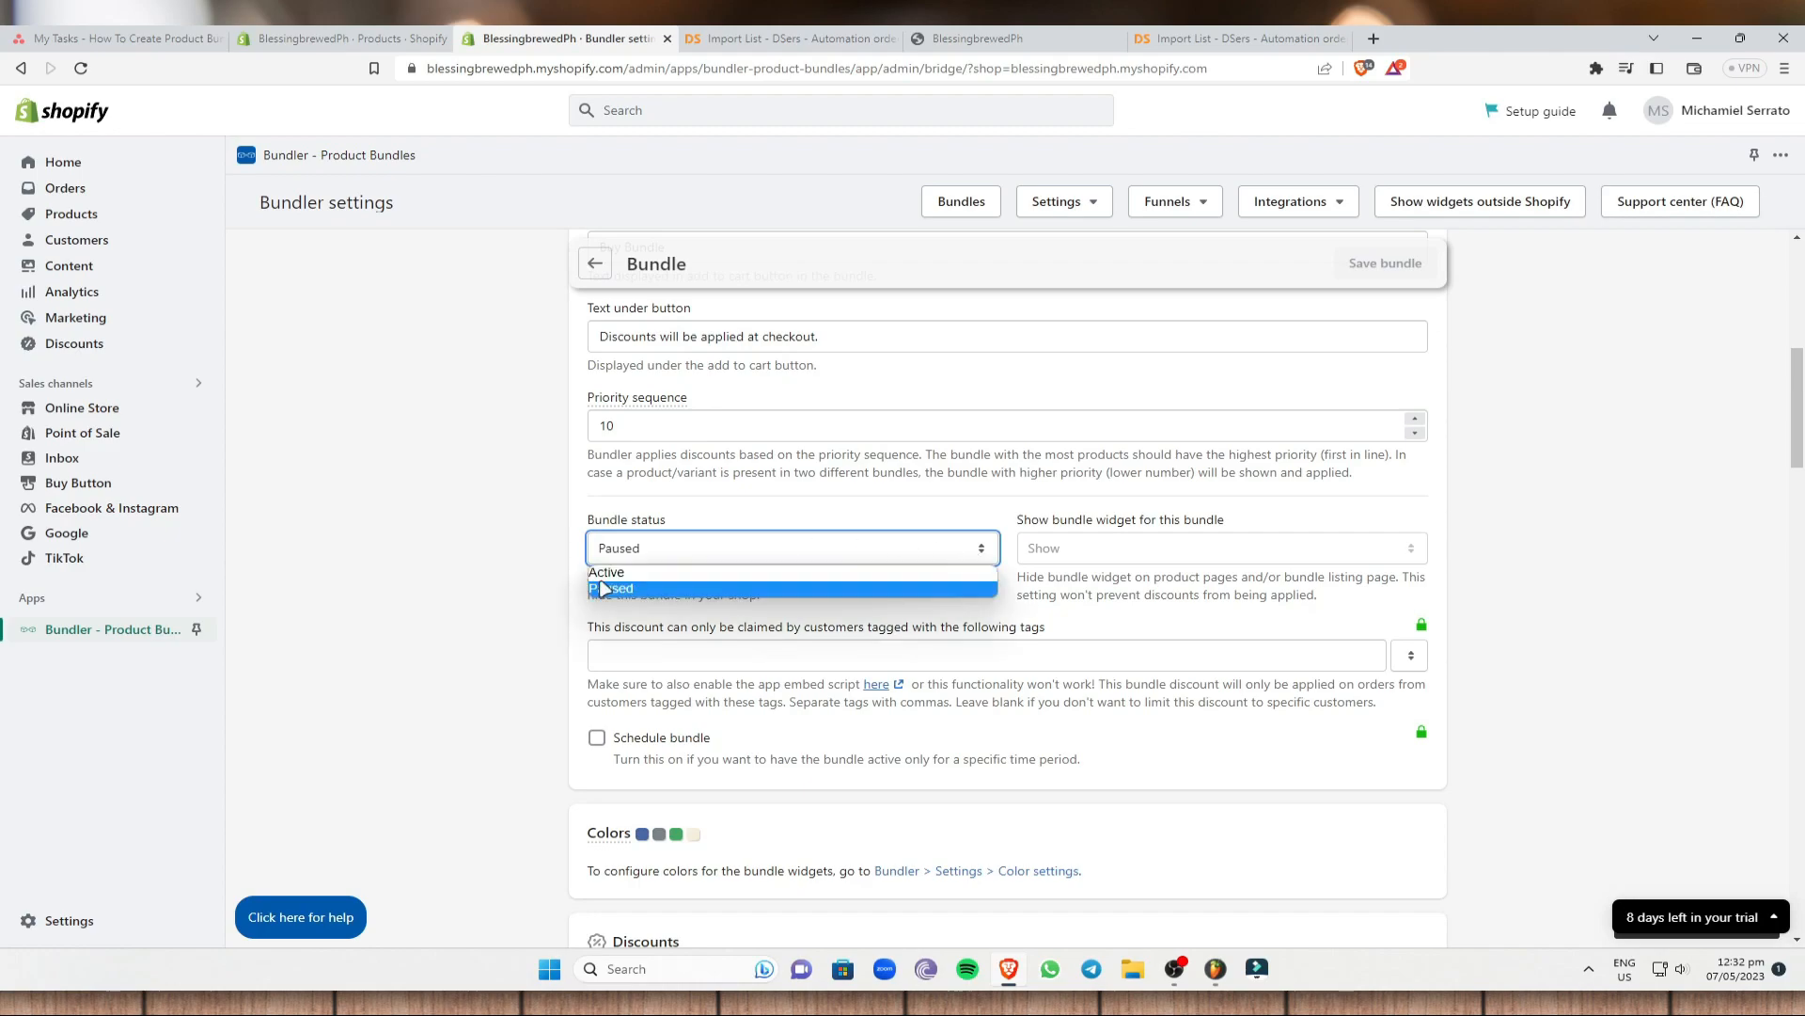
click(638, 588)
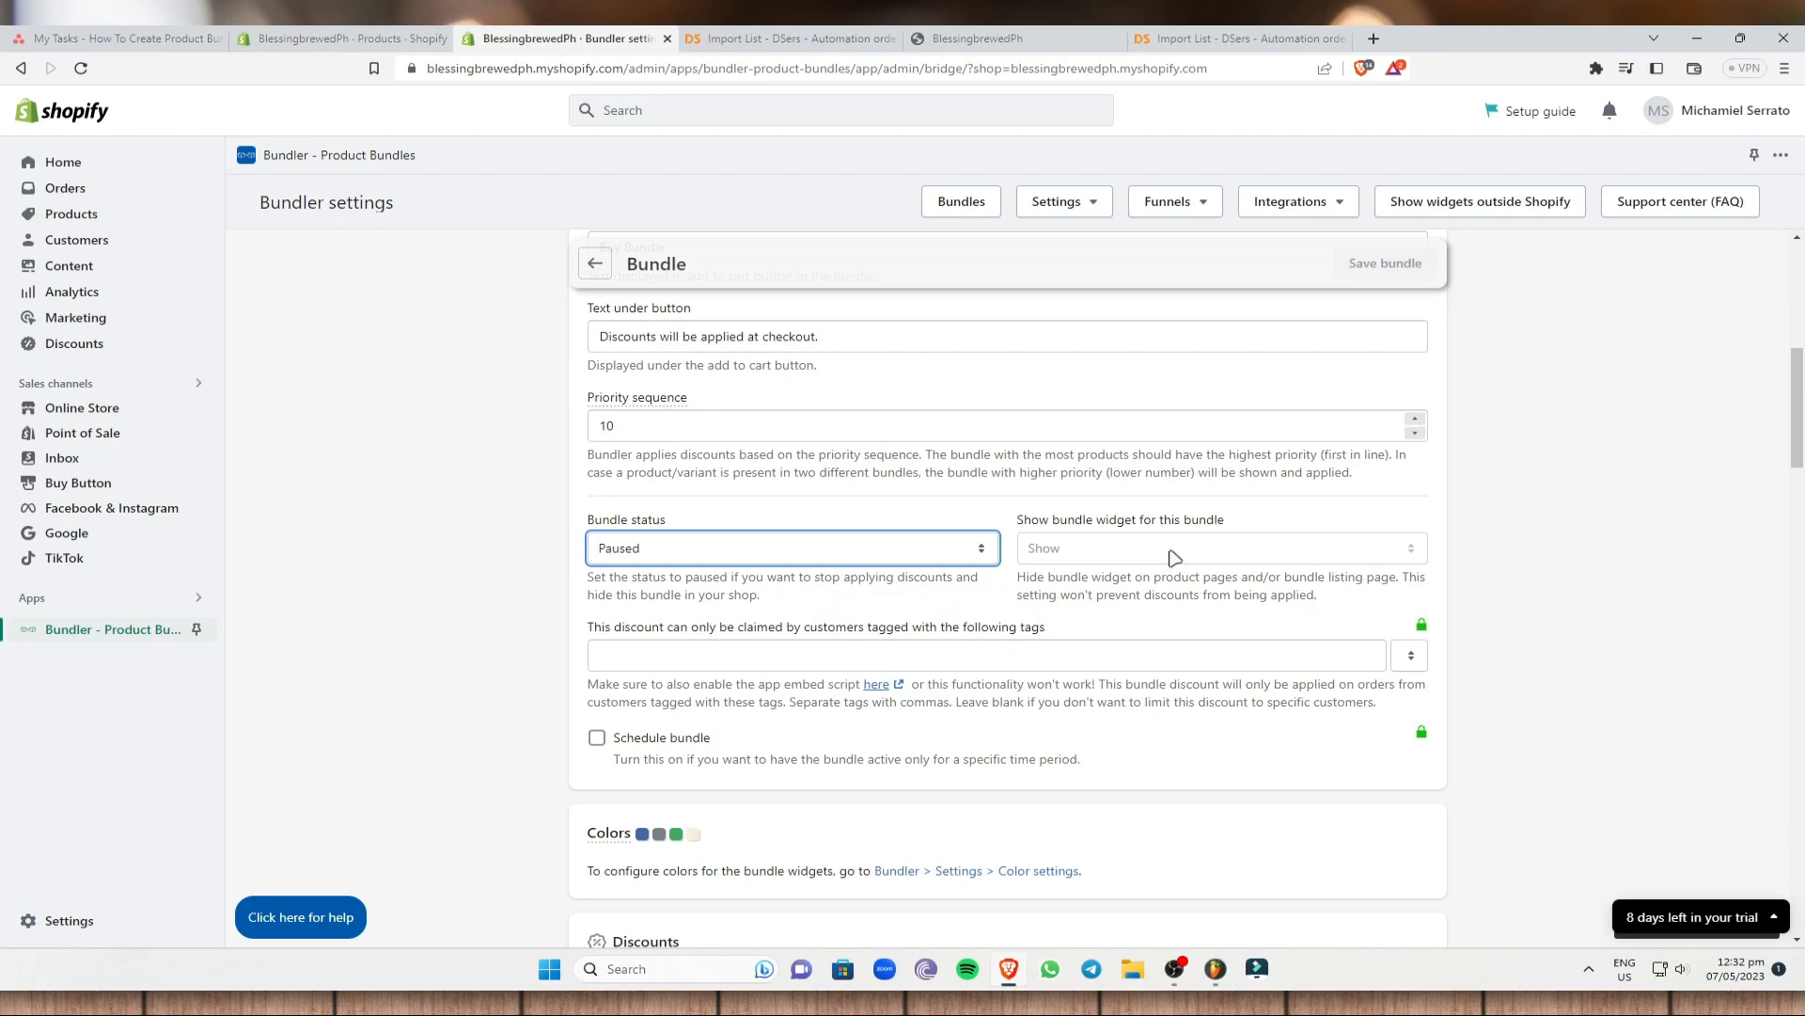
Try to edit the bundle's widget visibility and customer tag restriction, and close the premium upgrade page.
click(1174, 558)
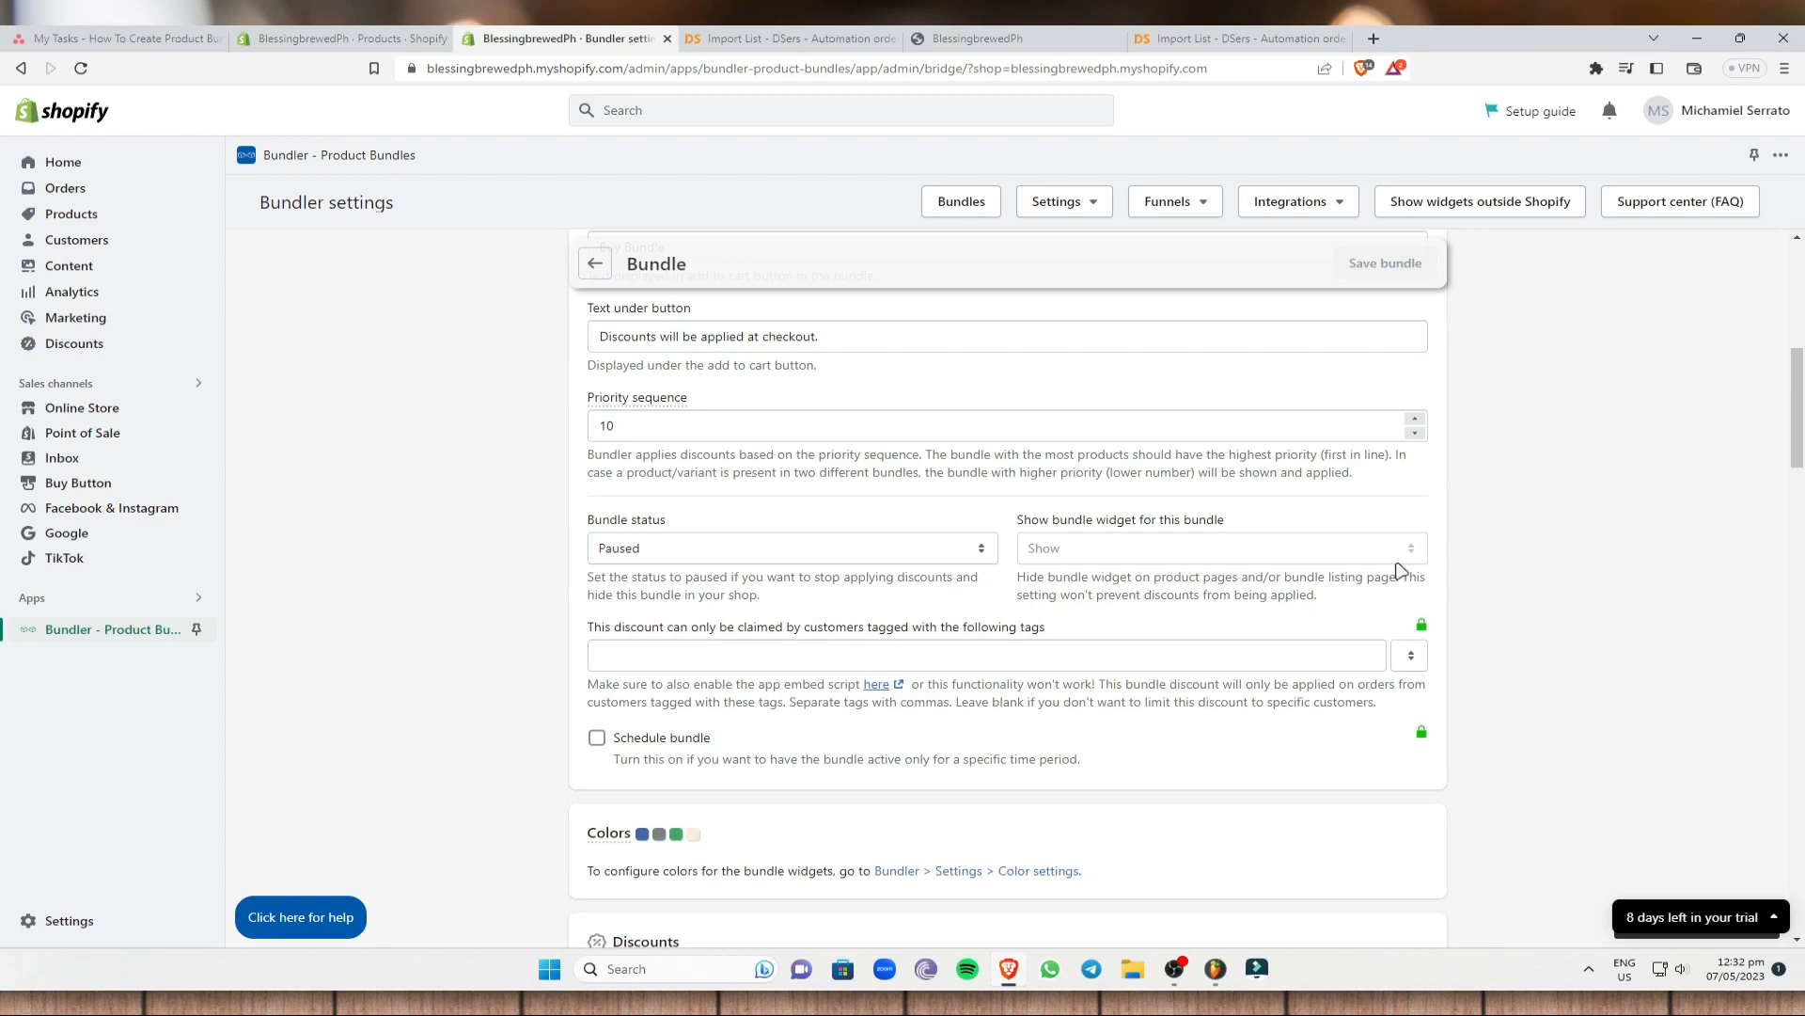
scroll(1399, 567, down, 1)
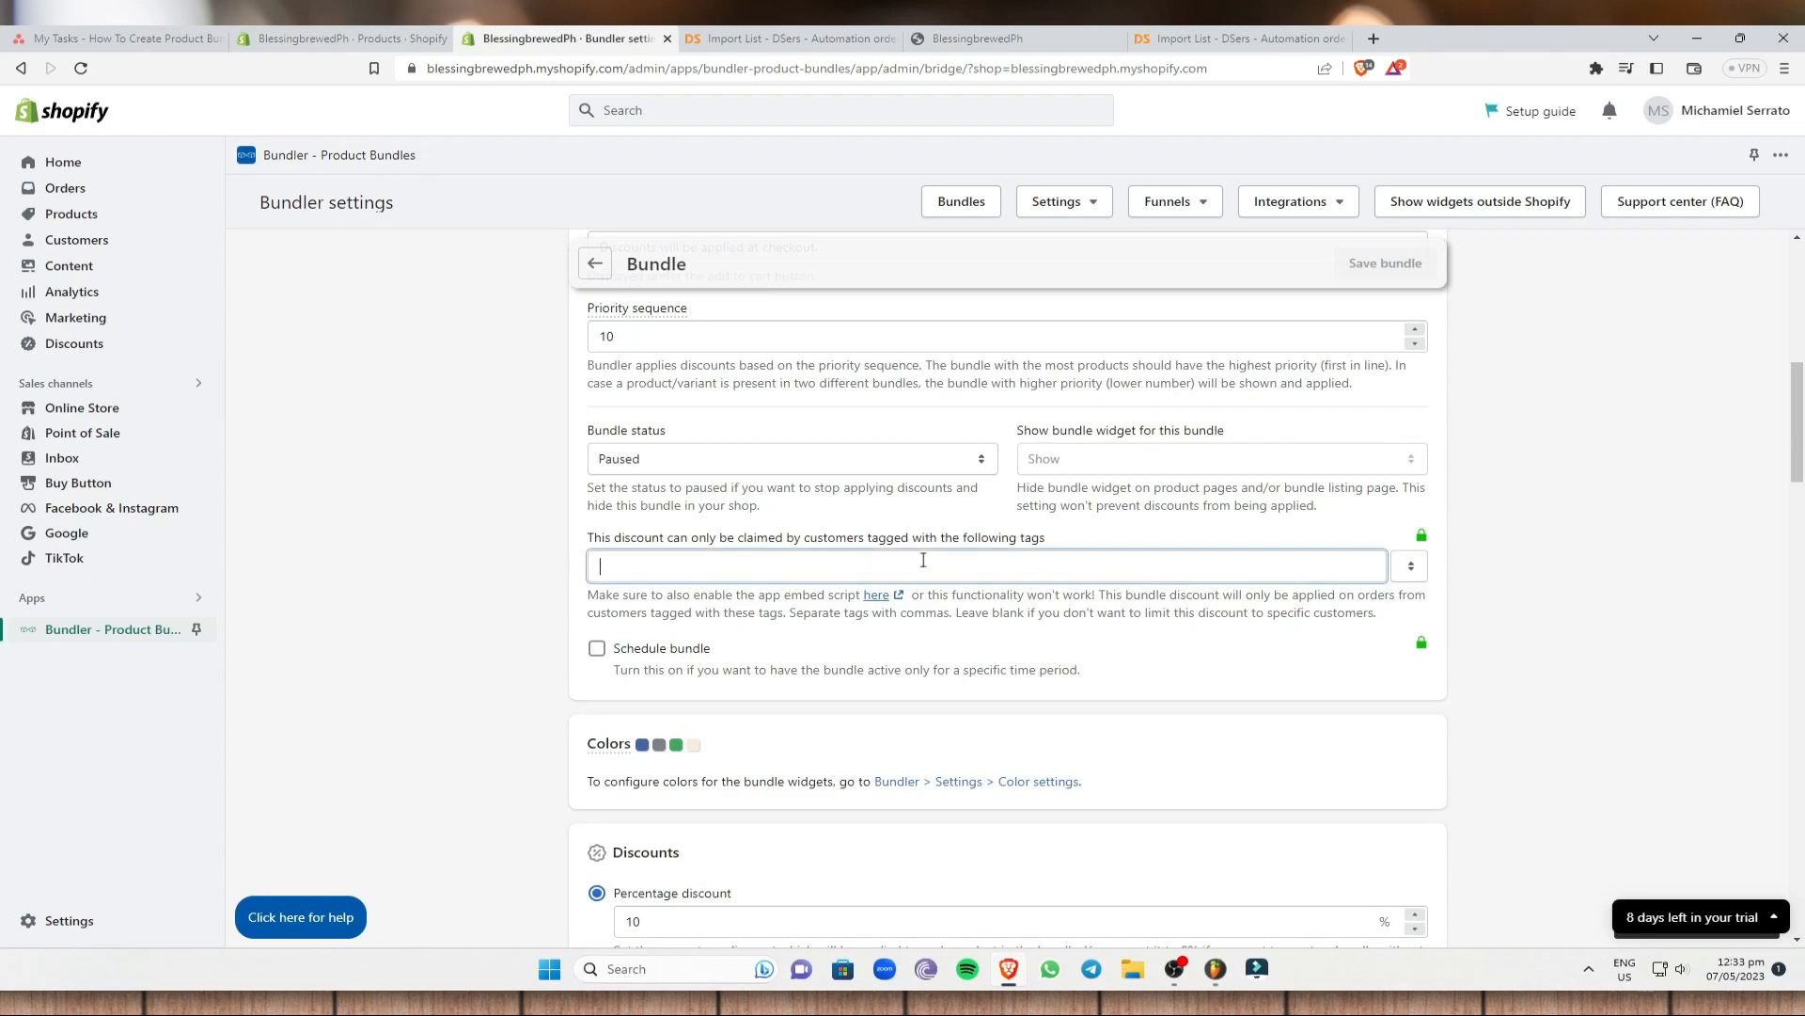
click(923, 560)
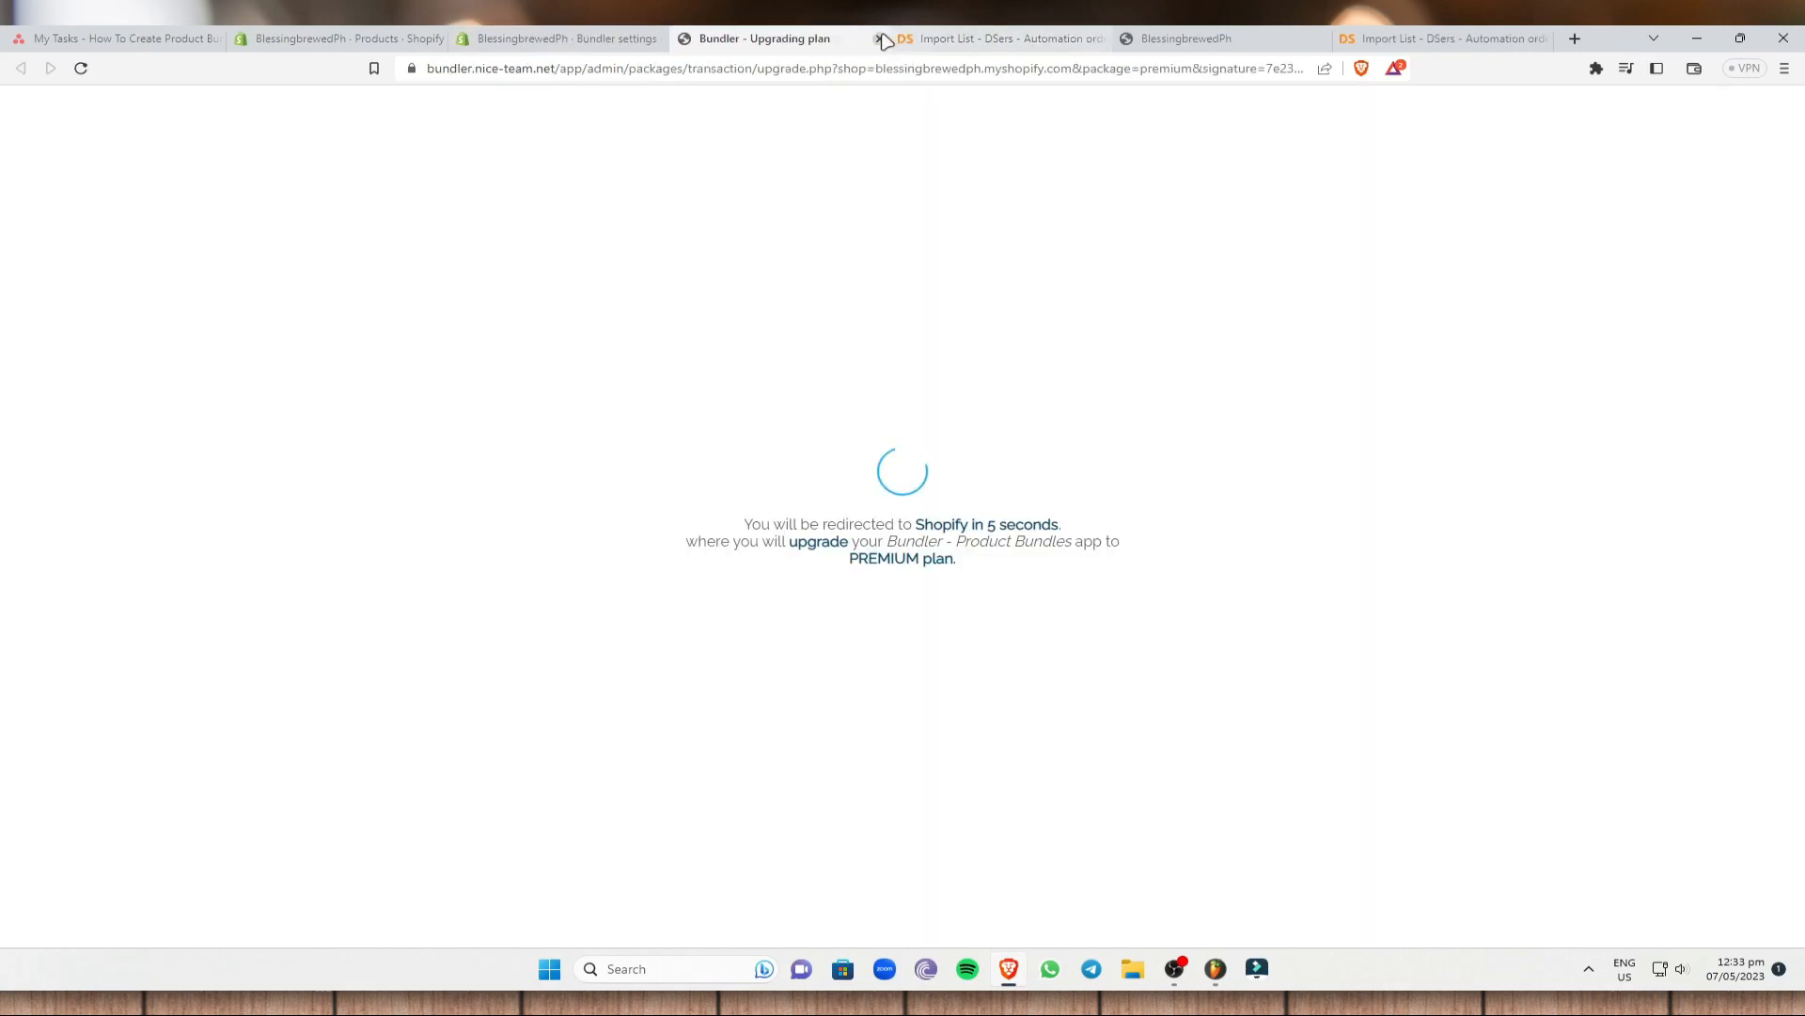
click(878, 38)
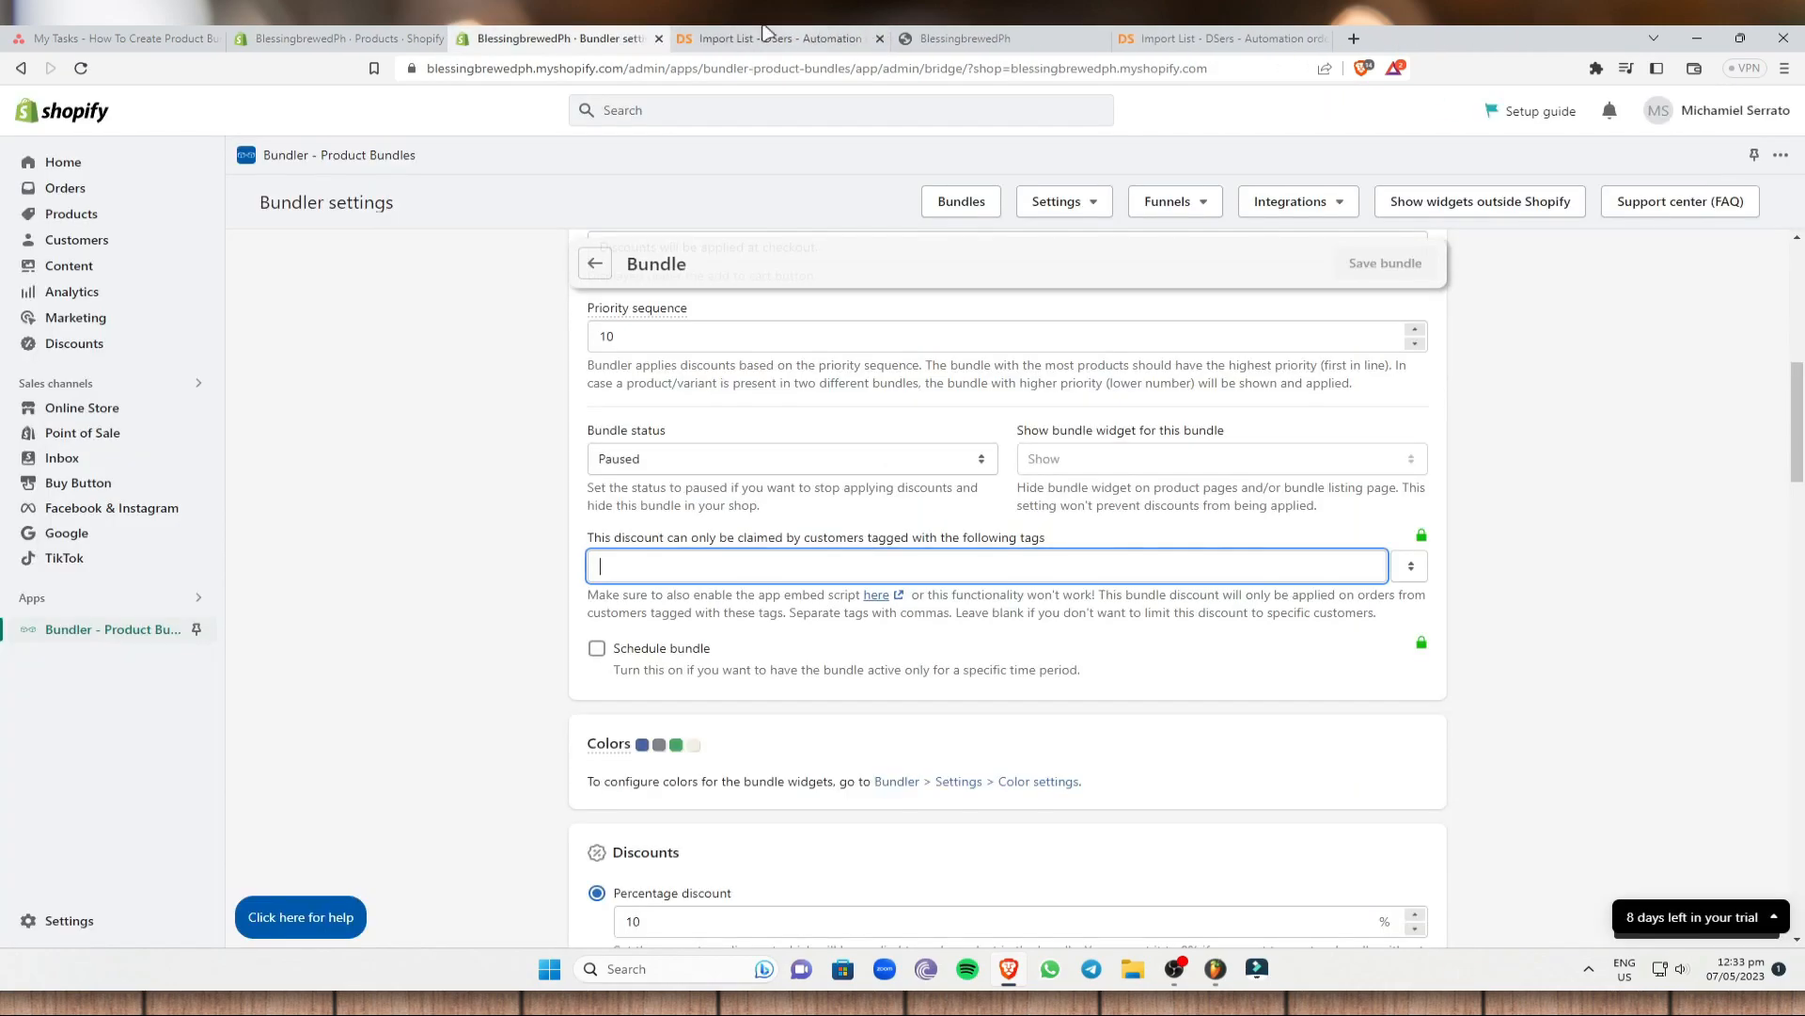
Open the bundle widget color settings, review the color options for every bundle type, and leave the page.
scroll(1443, 550, down, 1)
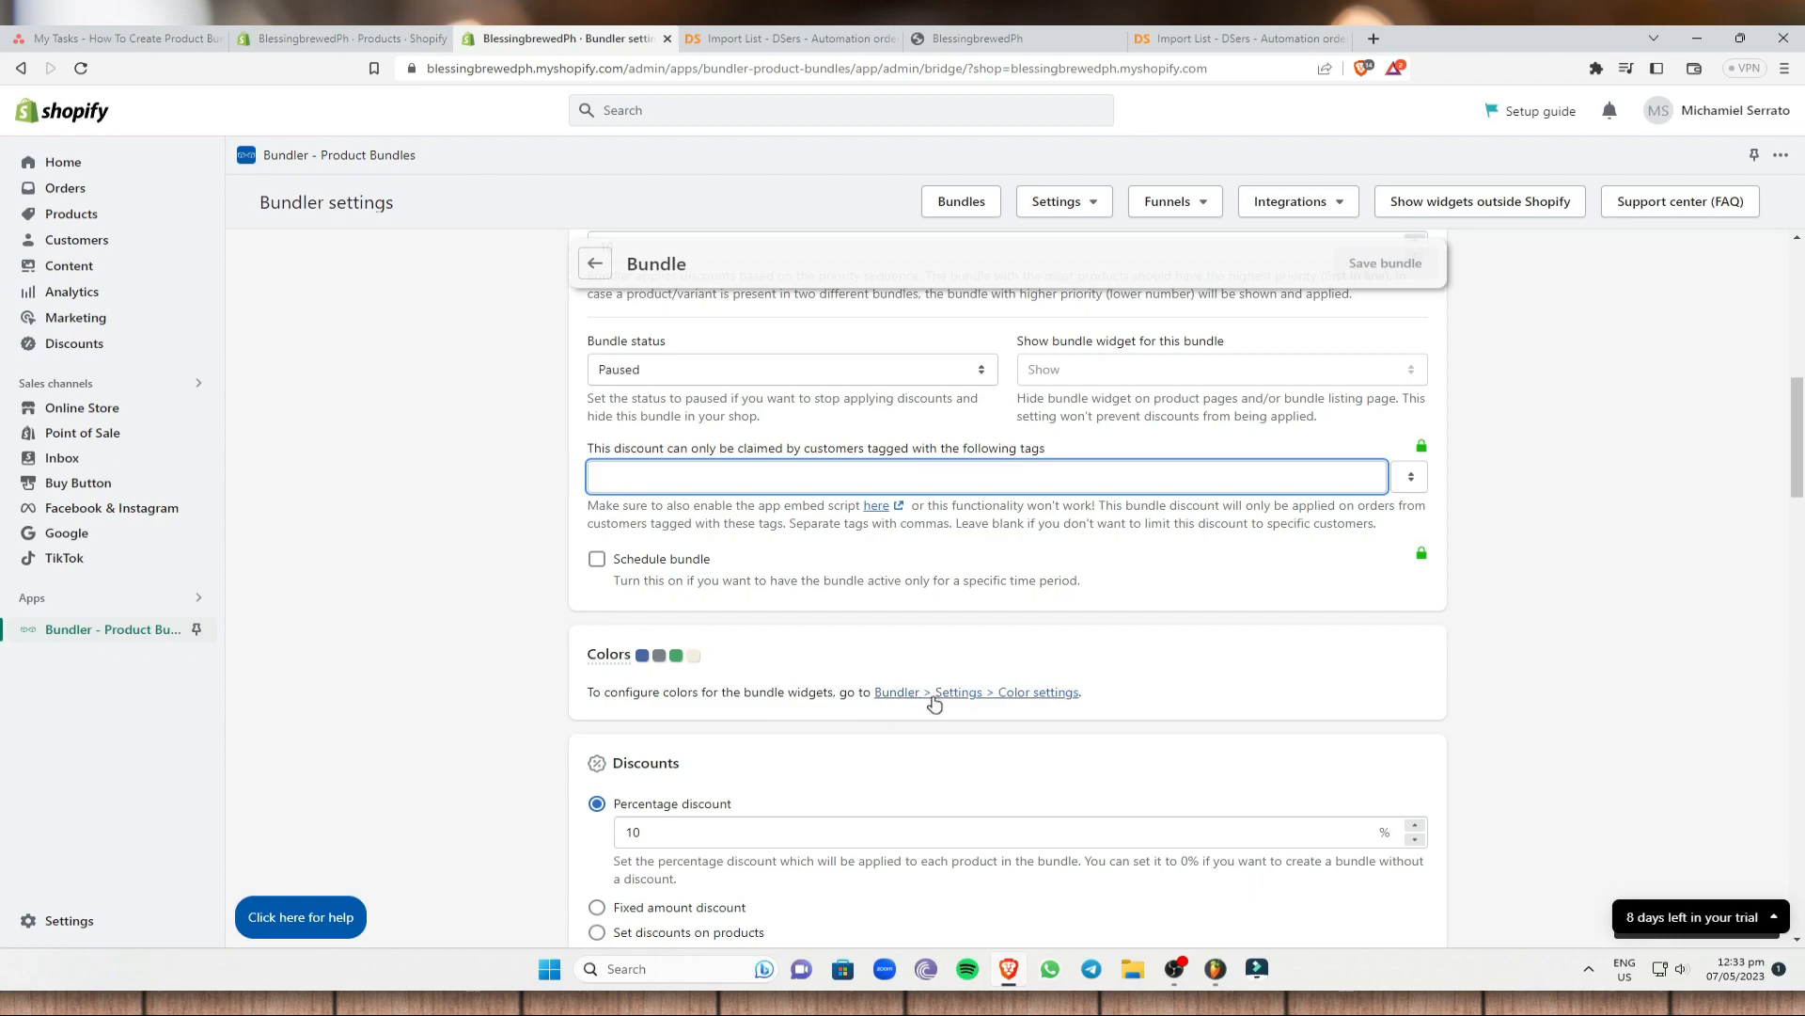
right_click(953, 693)
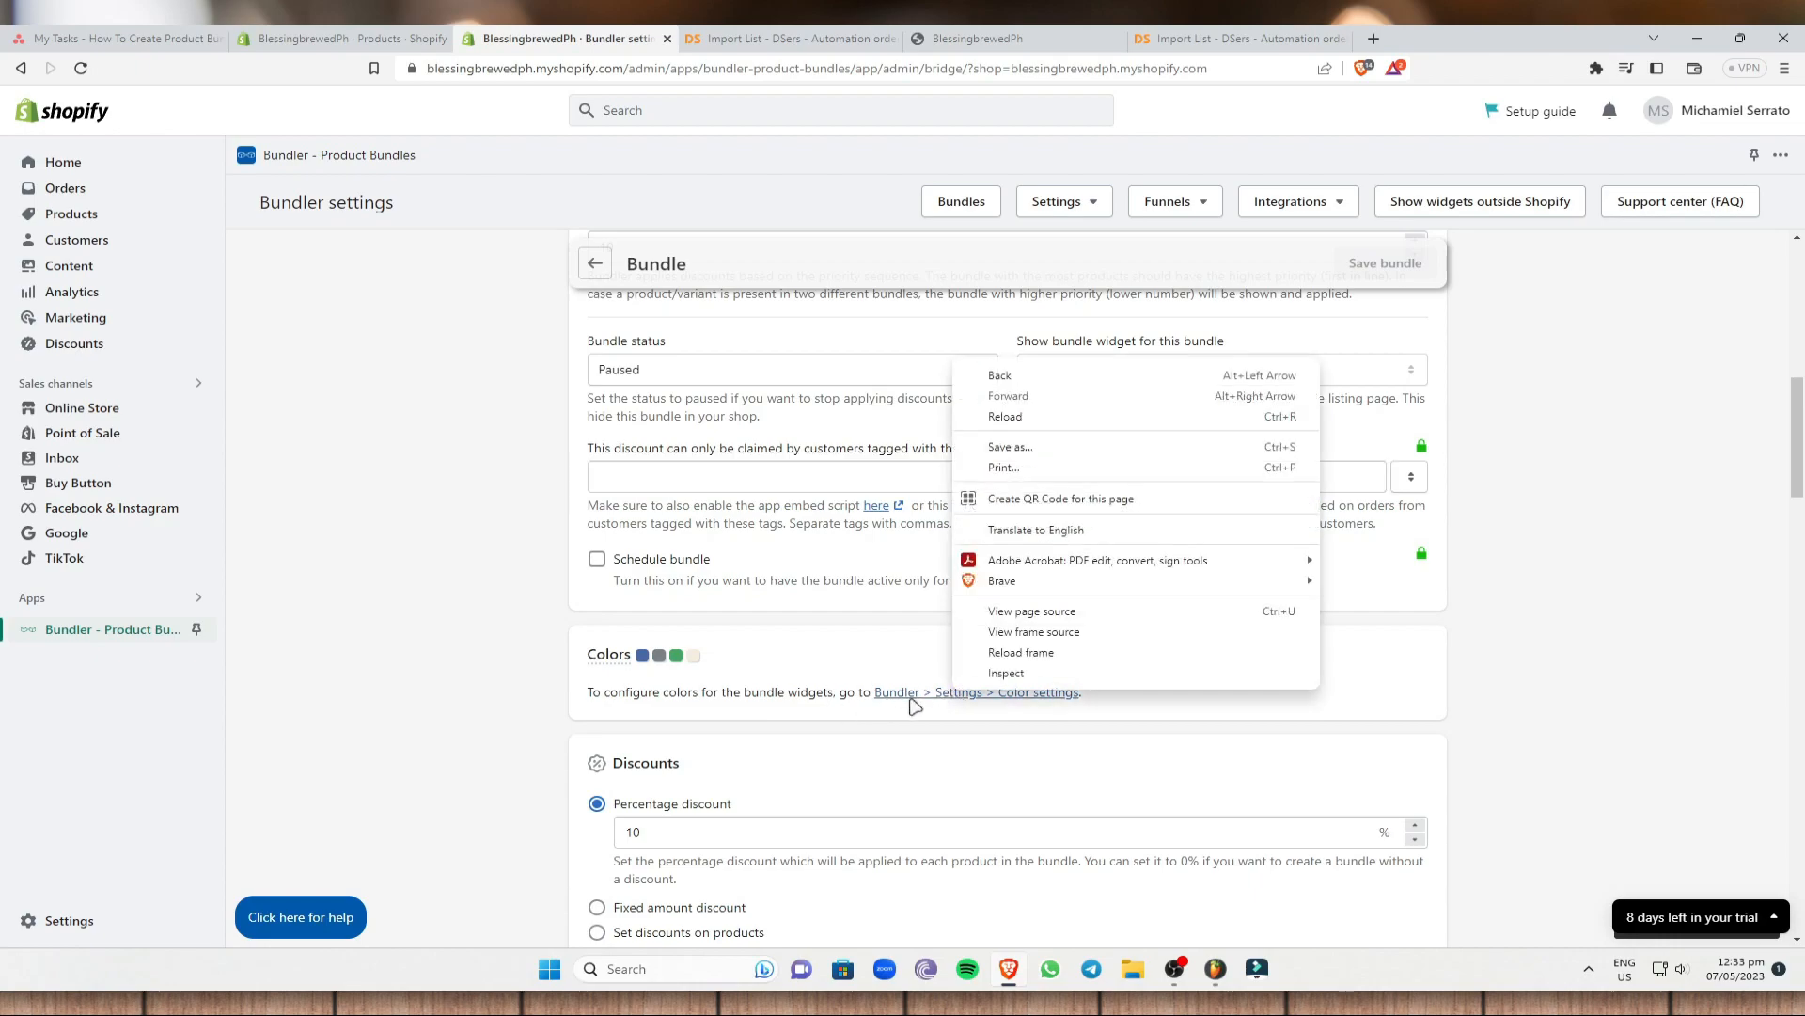
click(943, 694)
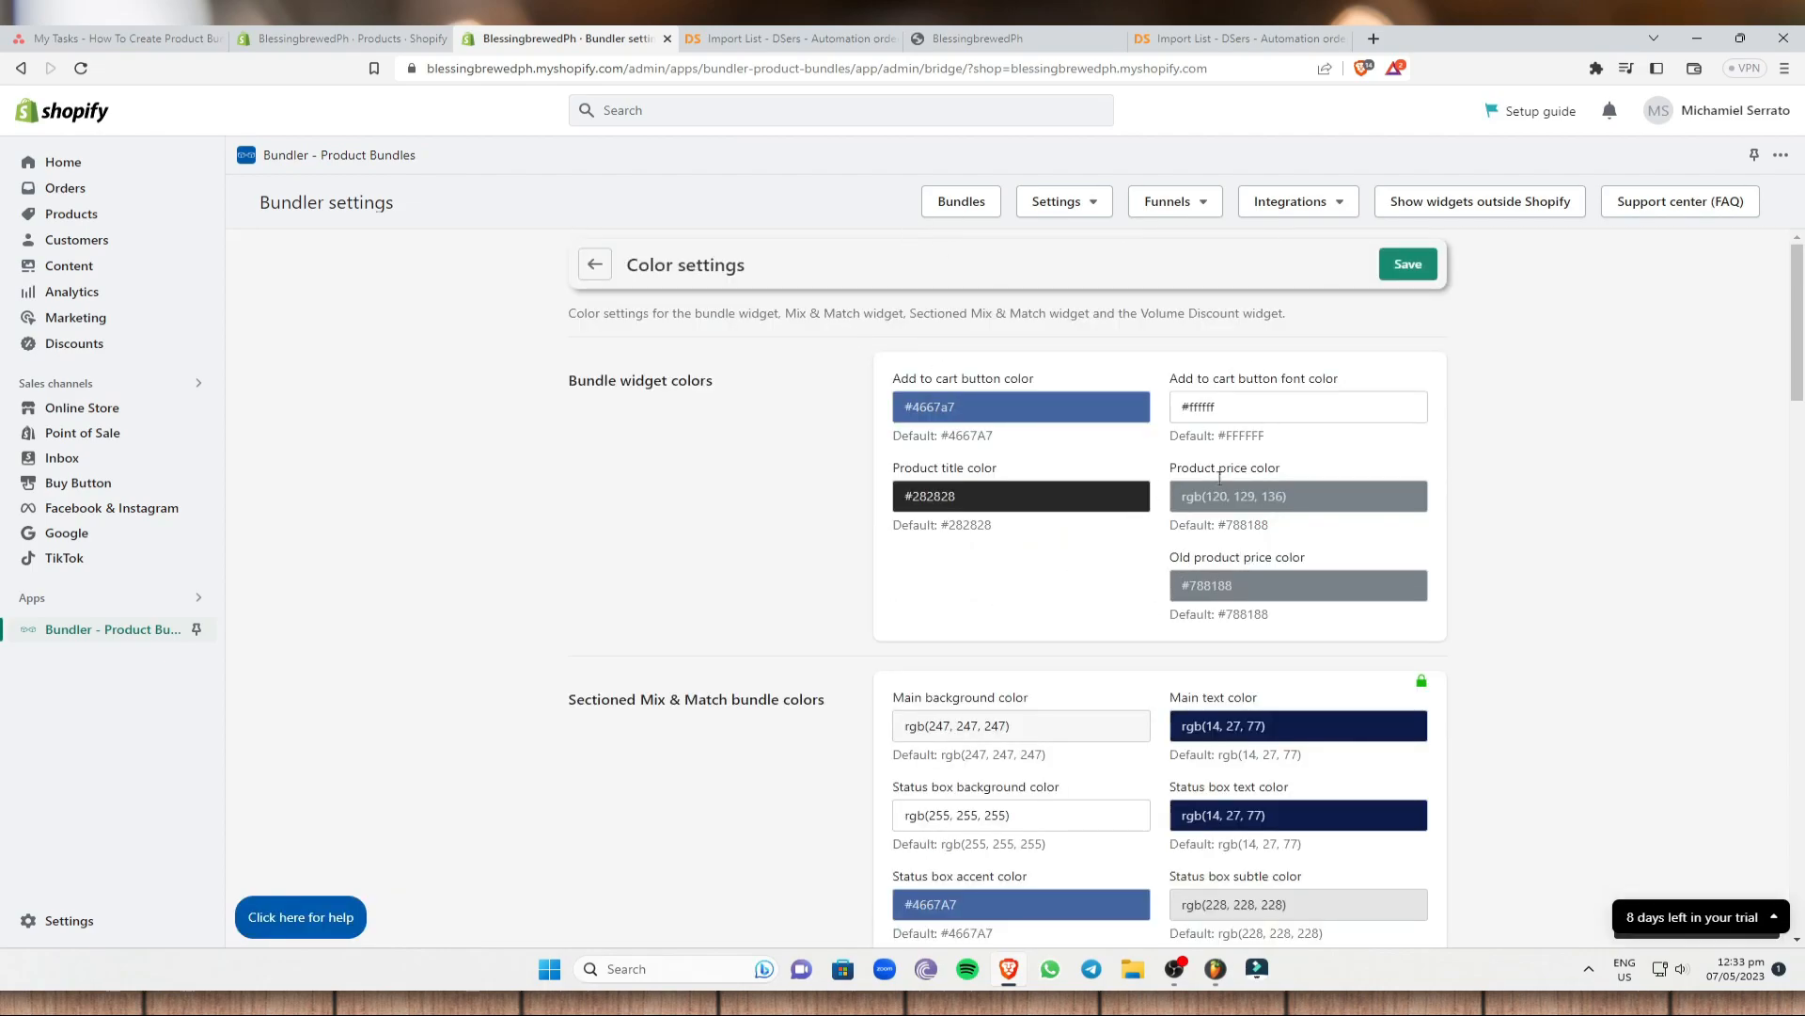
scroll(902, 575, down, 10)
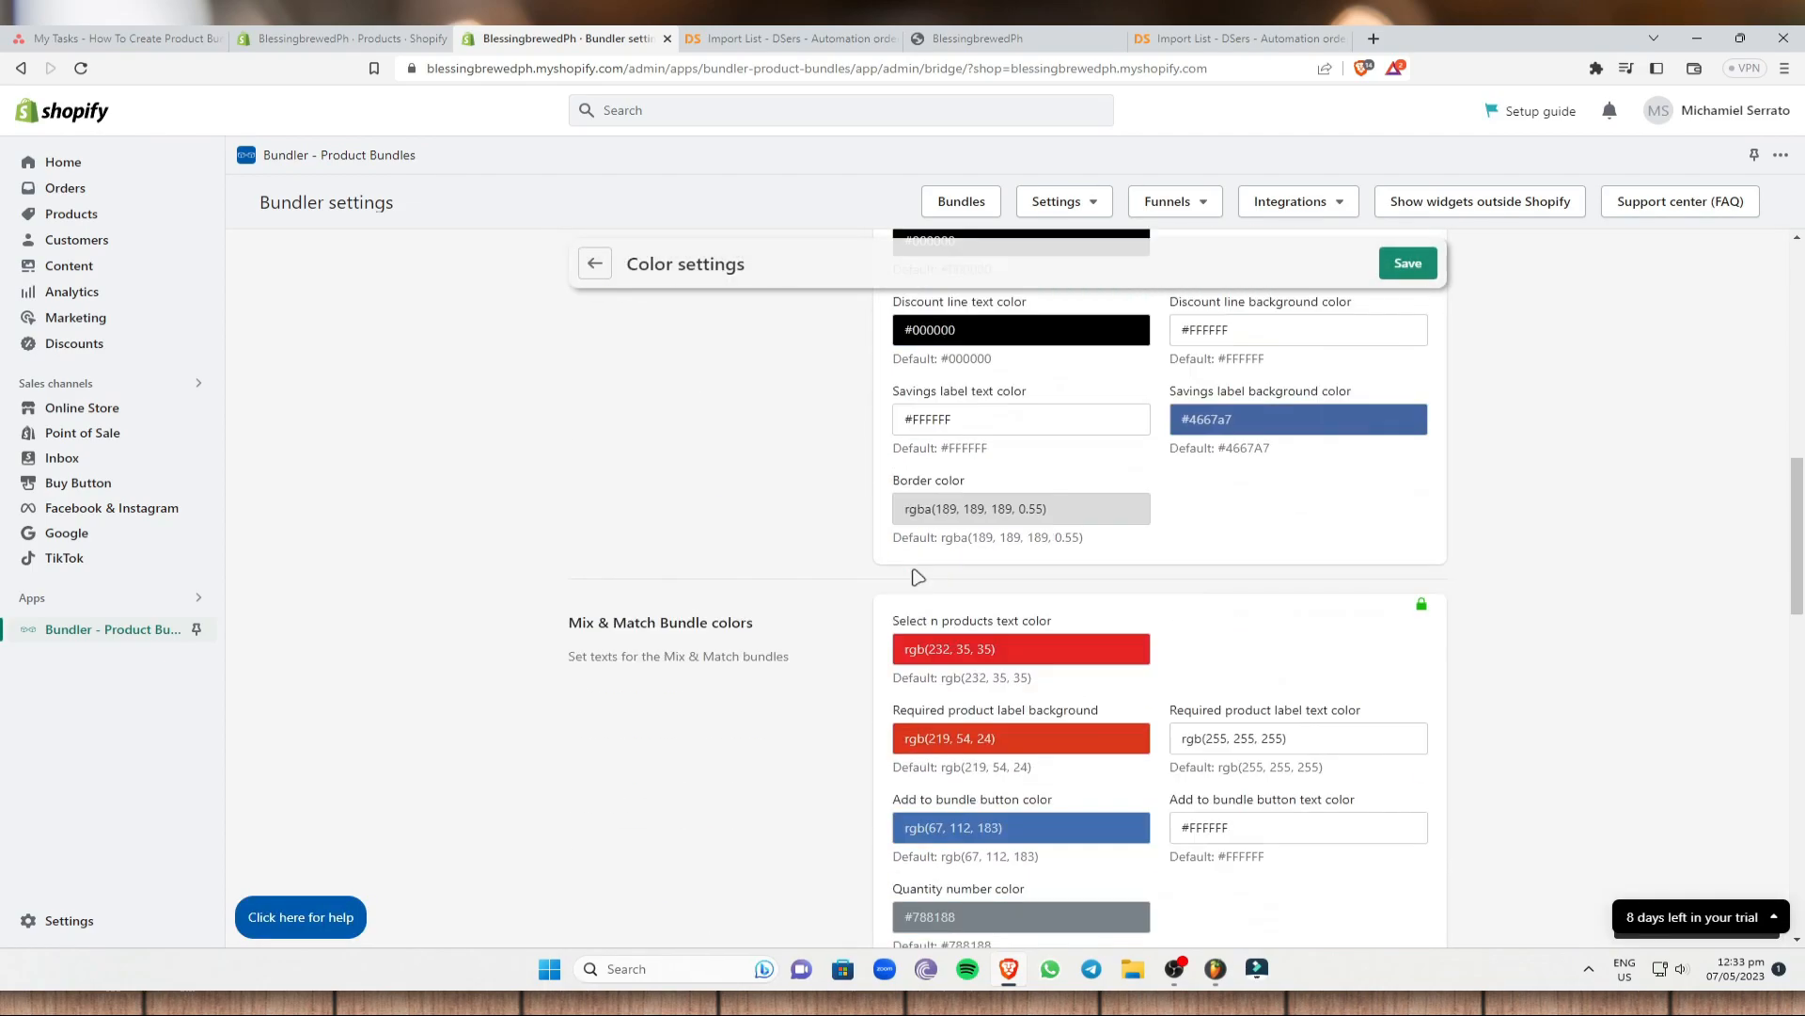
scroll(918, 576, down, 12)
scroll(974, 615, up, 15)
scroll(972, 609, down, 3)
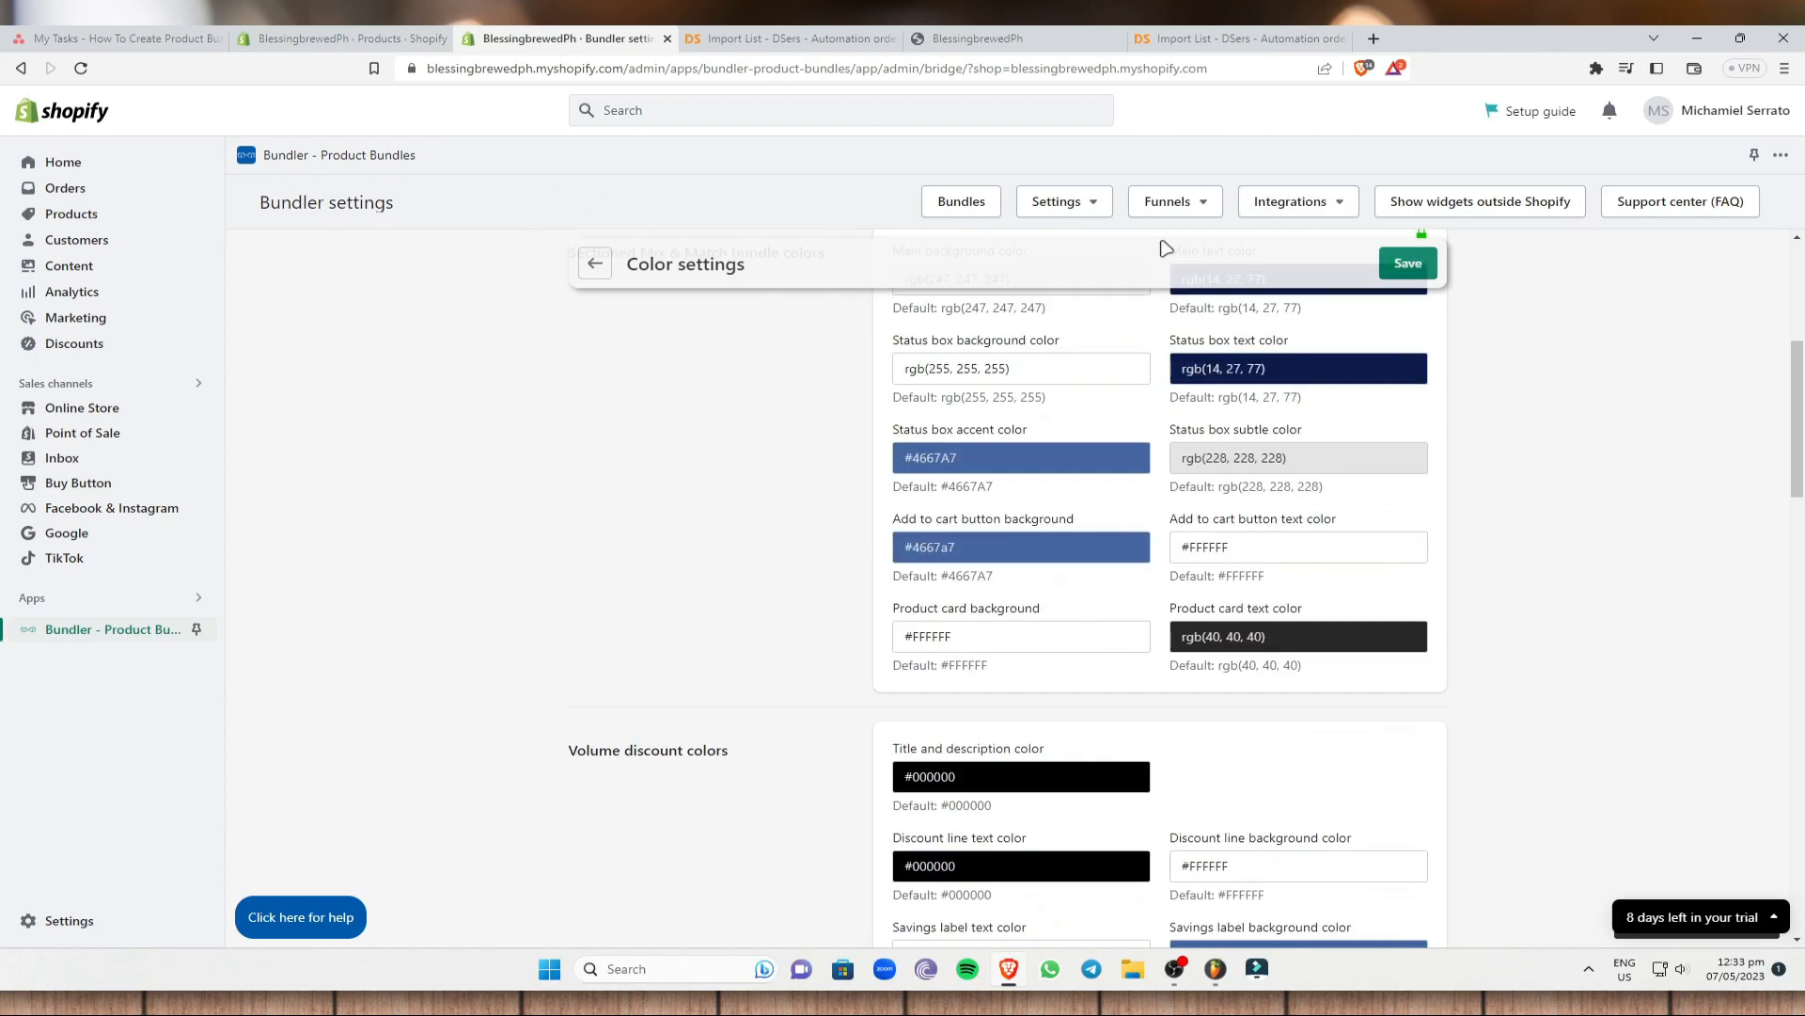
scroll(1100, 431, up, 4)
scroll(1331, 359, up, 1)
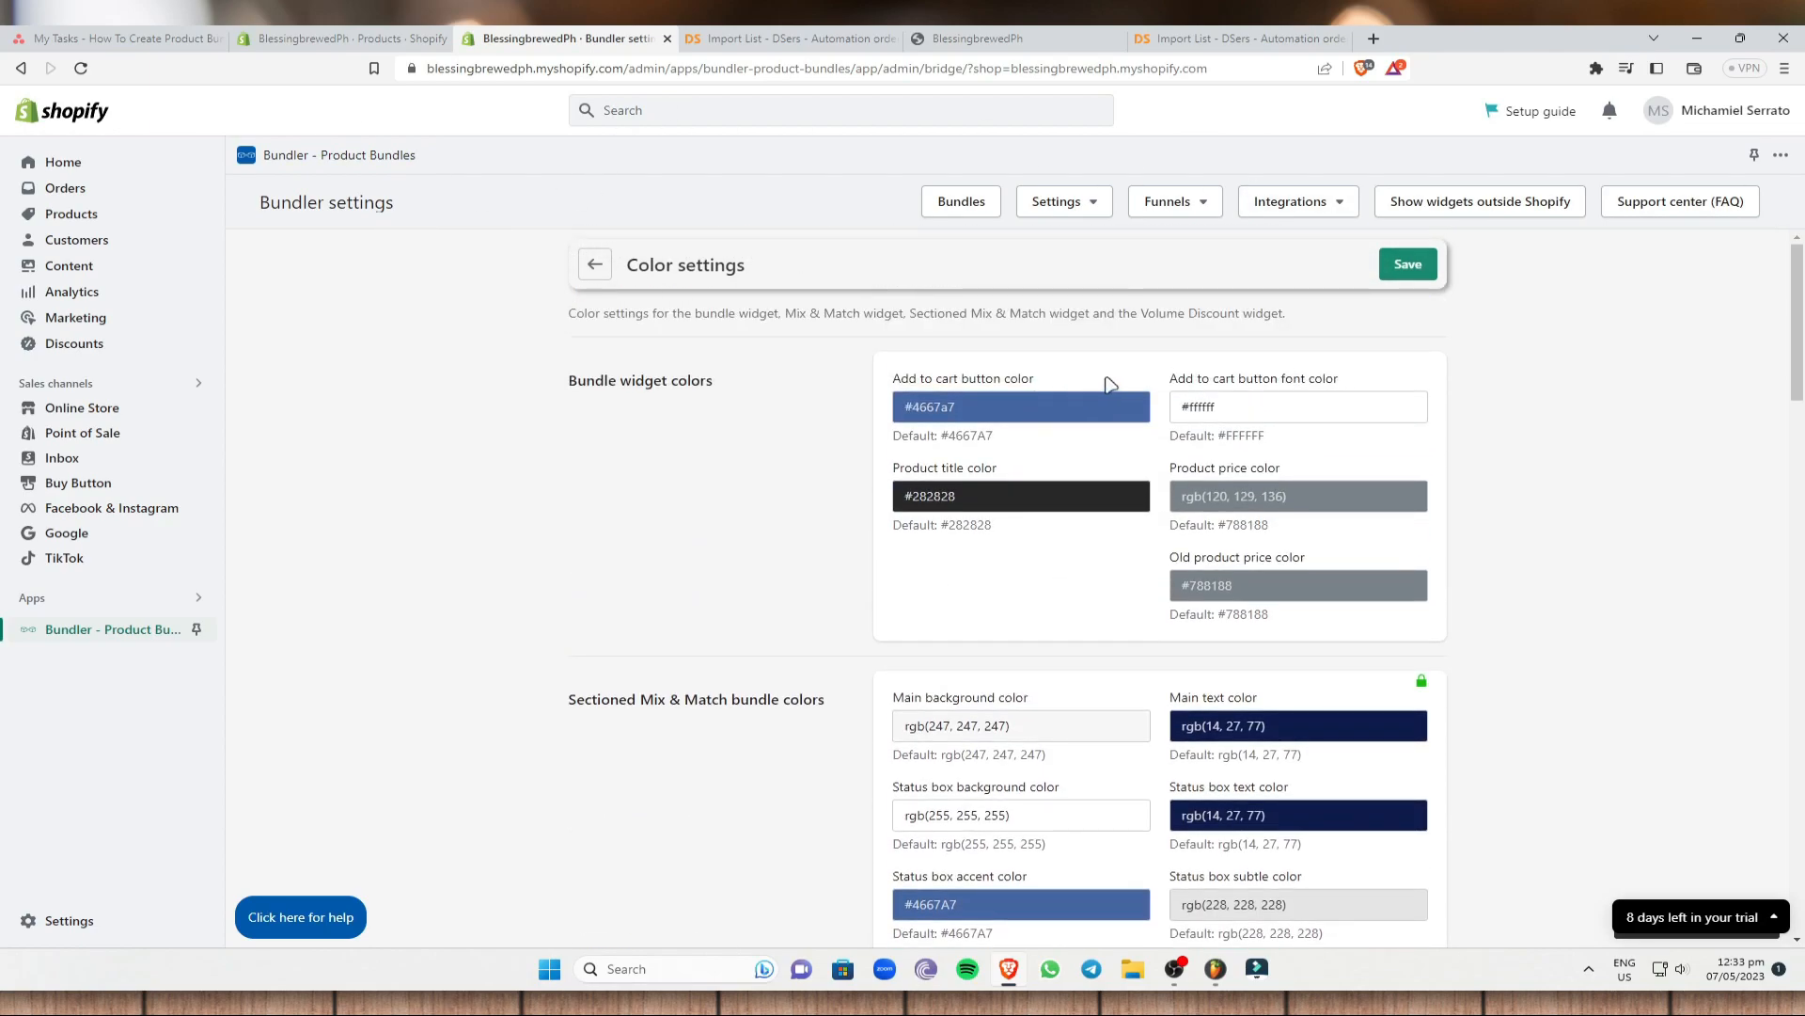
click(595, 264)
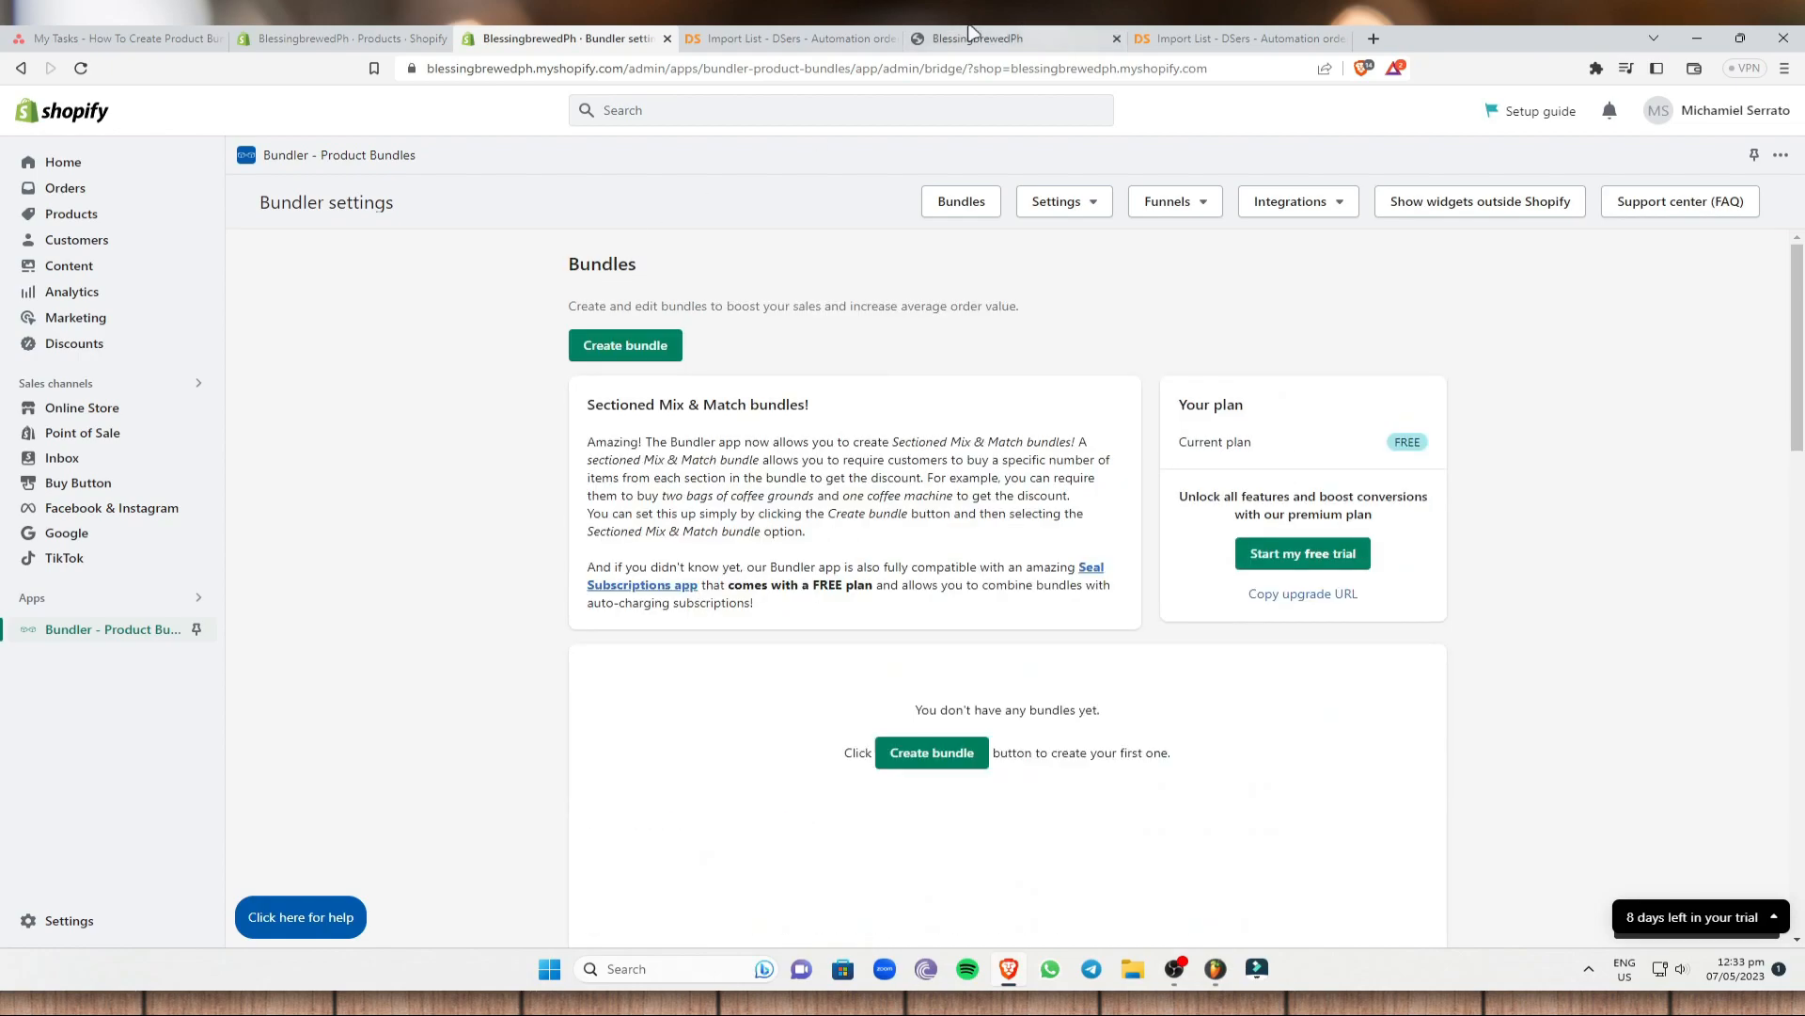
Start a new bundle using the Classic bundle preset.
click(665, 341)
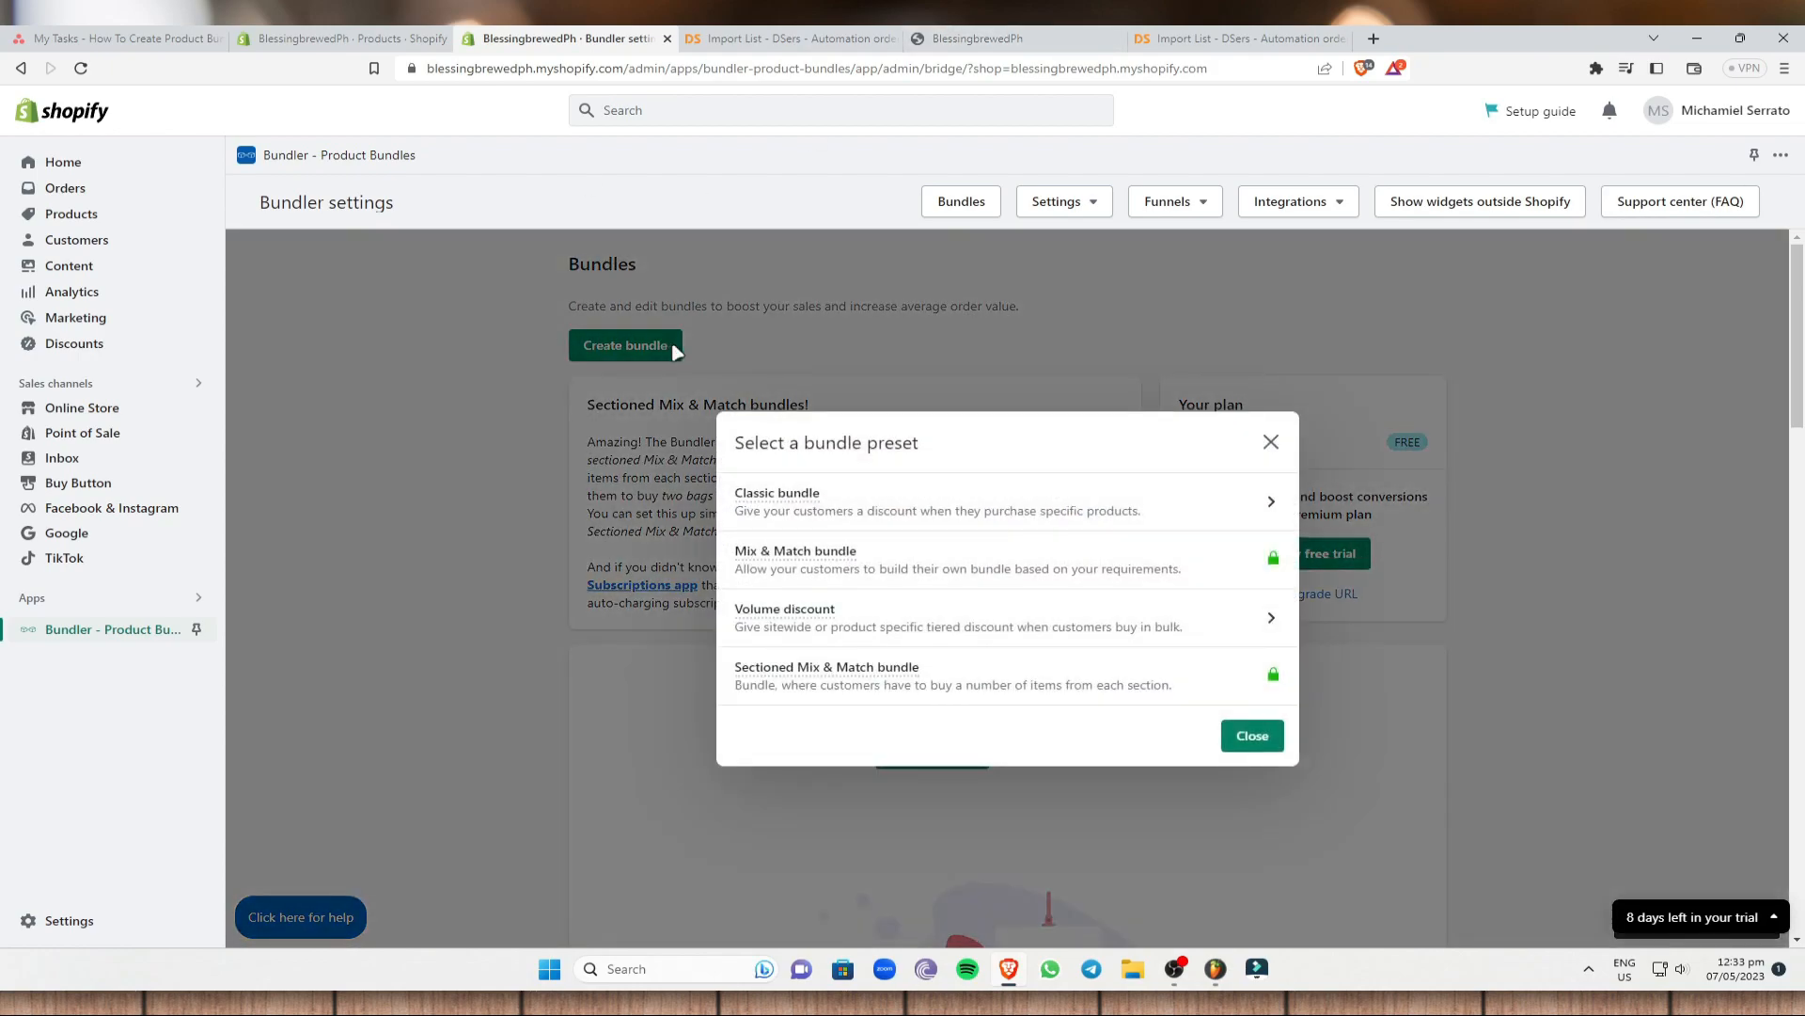
click(1027, 496)
scroll(853, 468, down, 8)
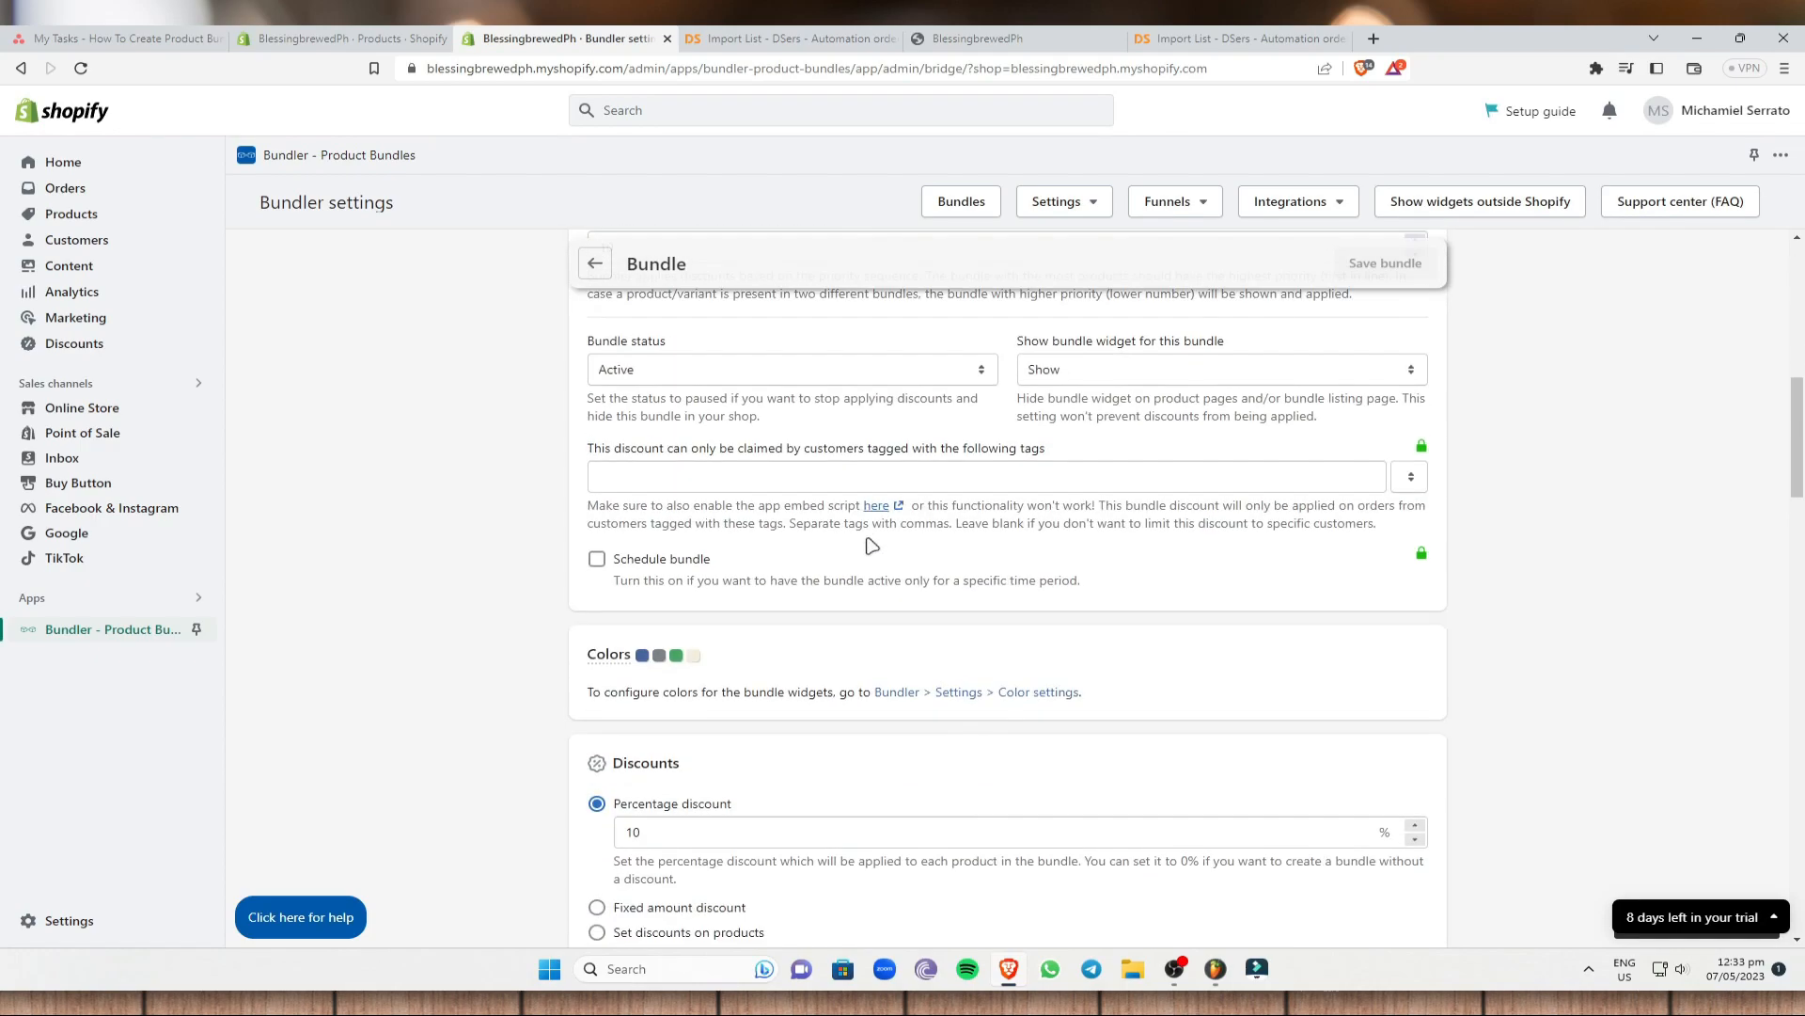
scroll(861, 663, down, 6)
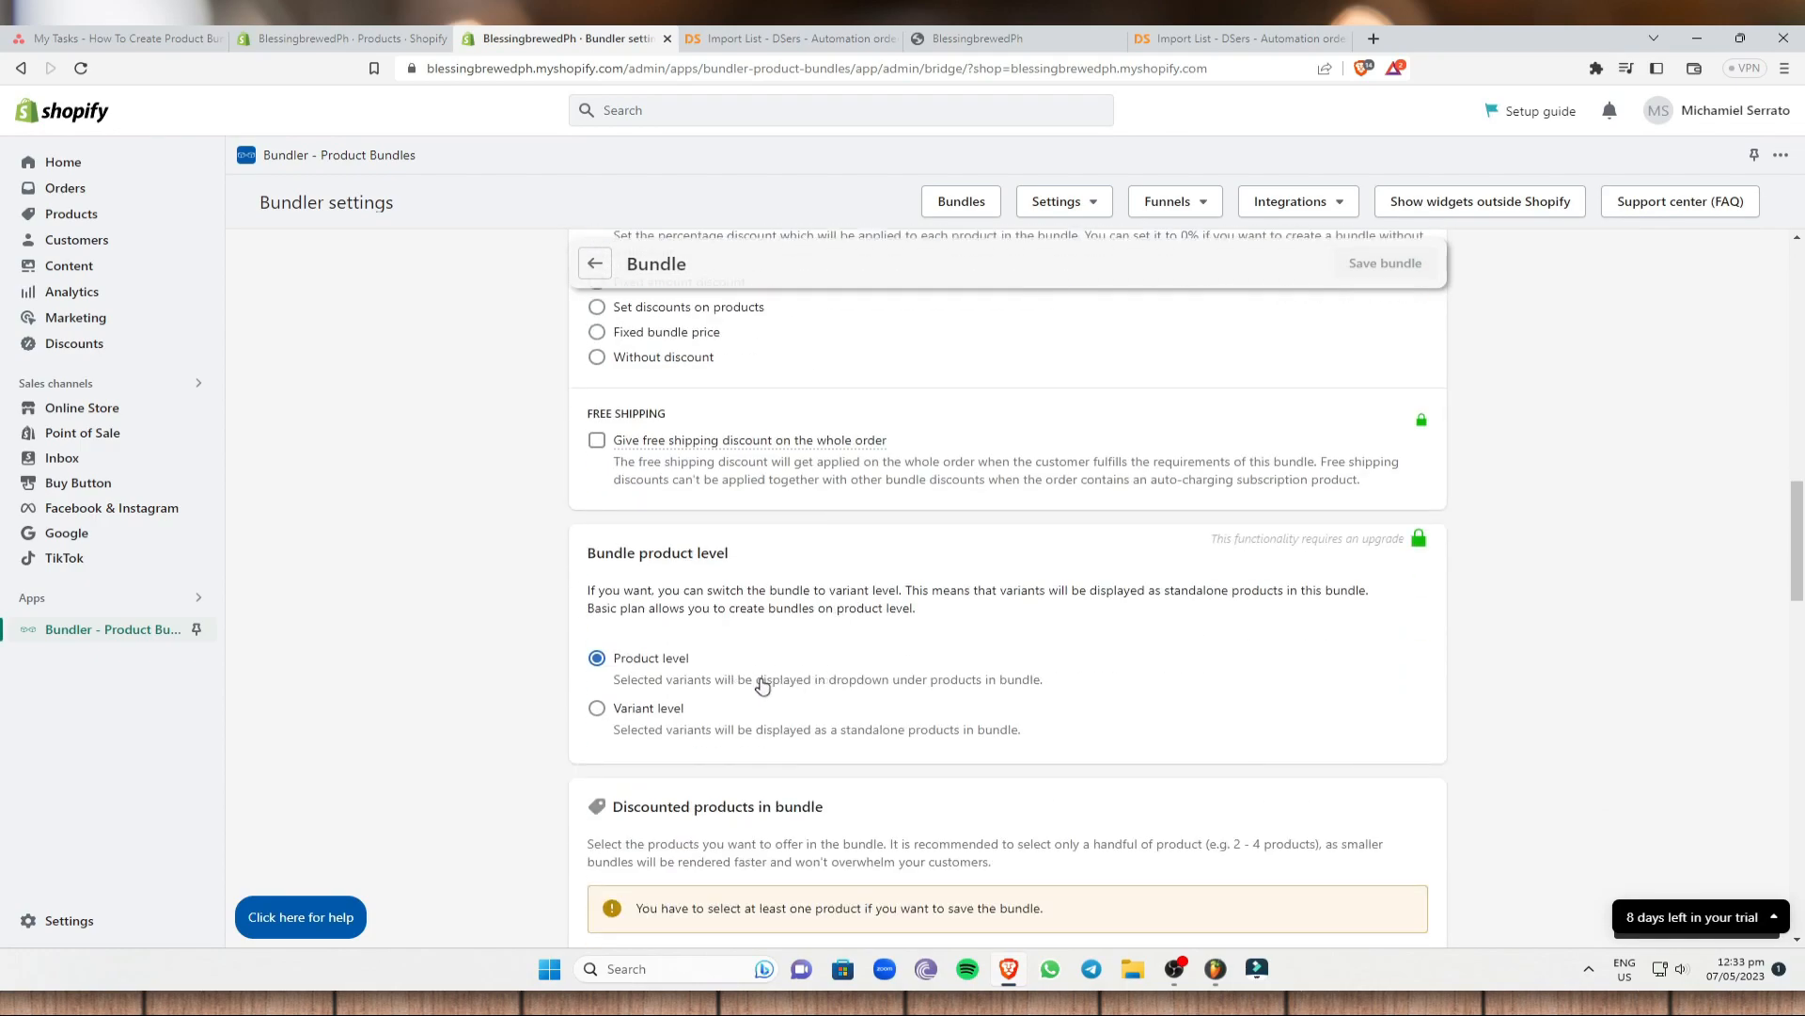
Set the bundle's percentage discount to 15%.
scroll(694, 508, up, 3)
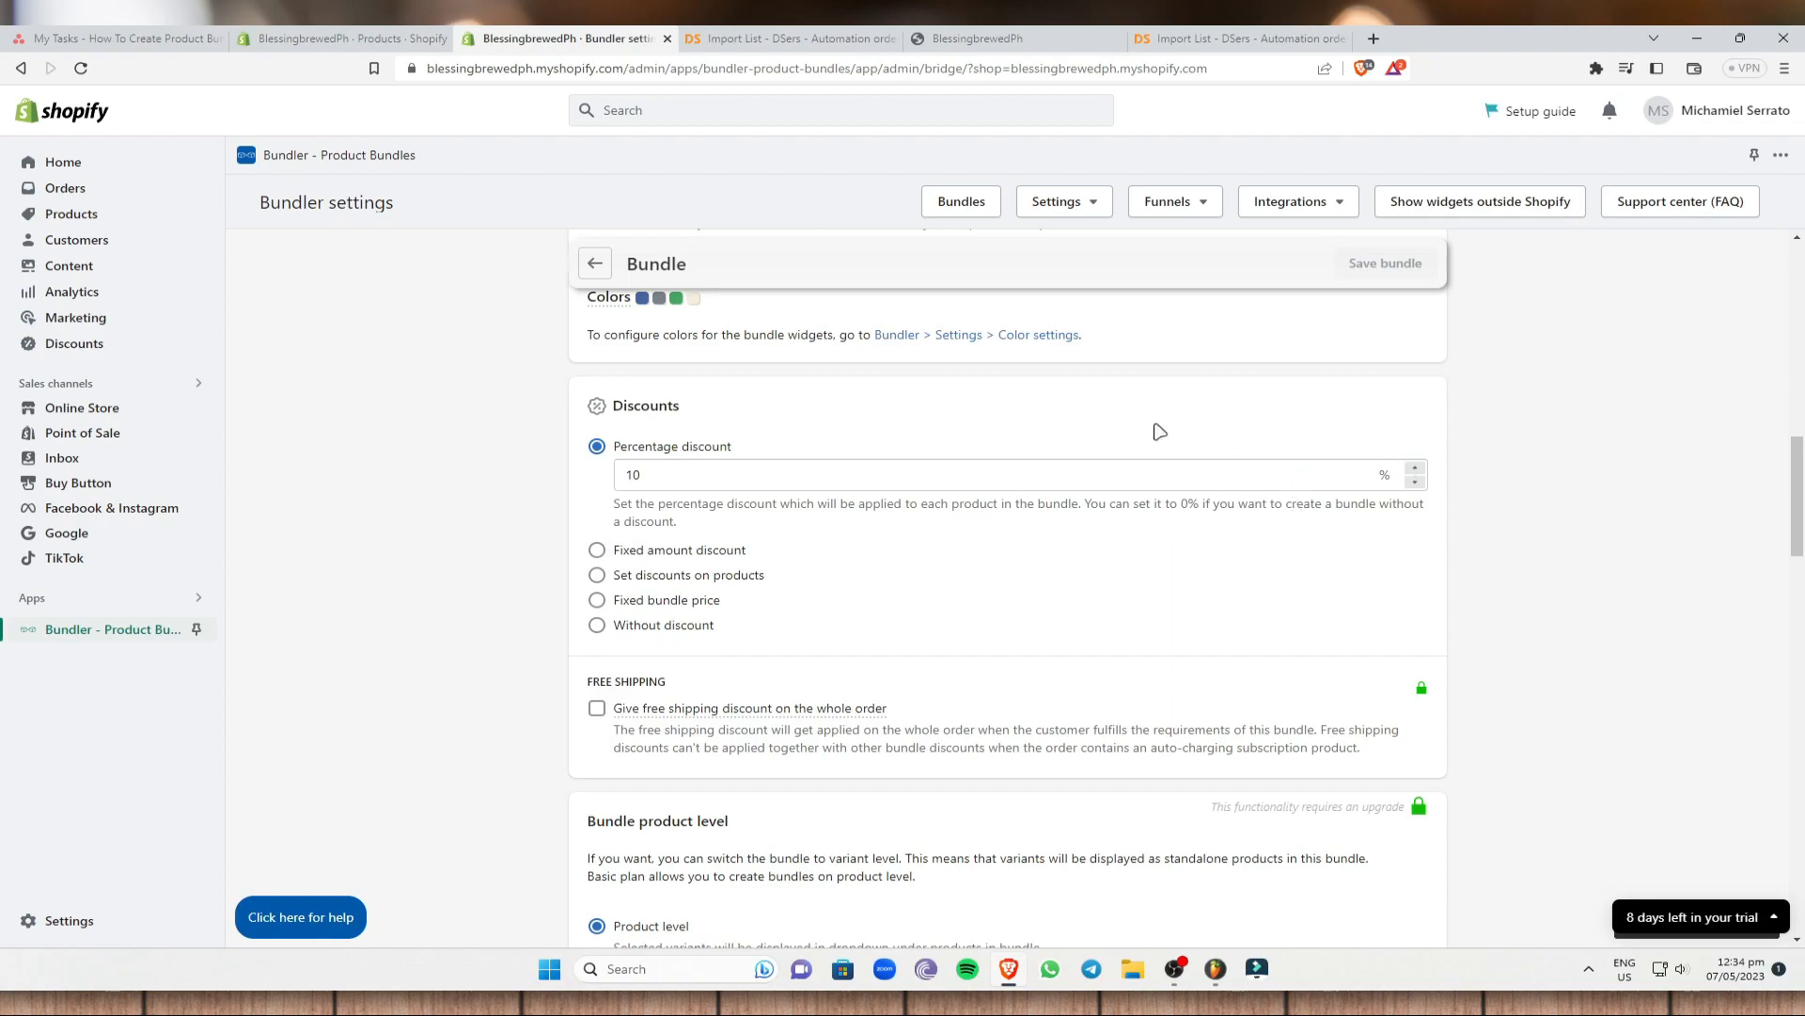
click(667, 476)
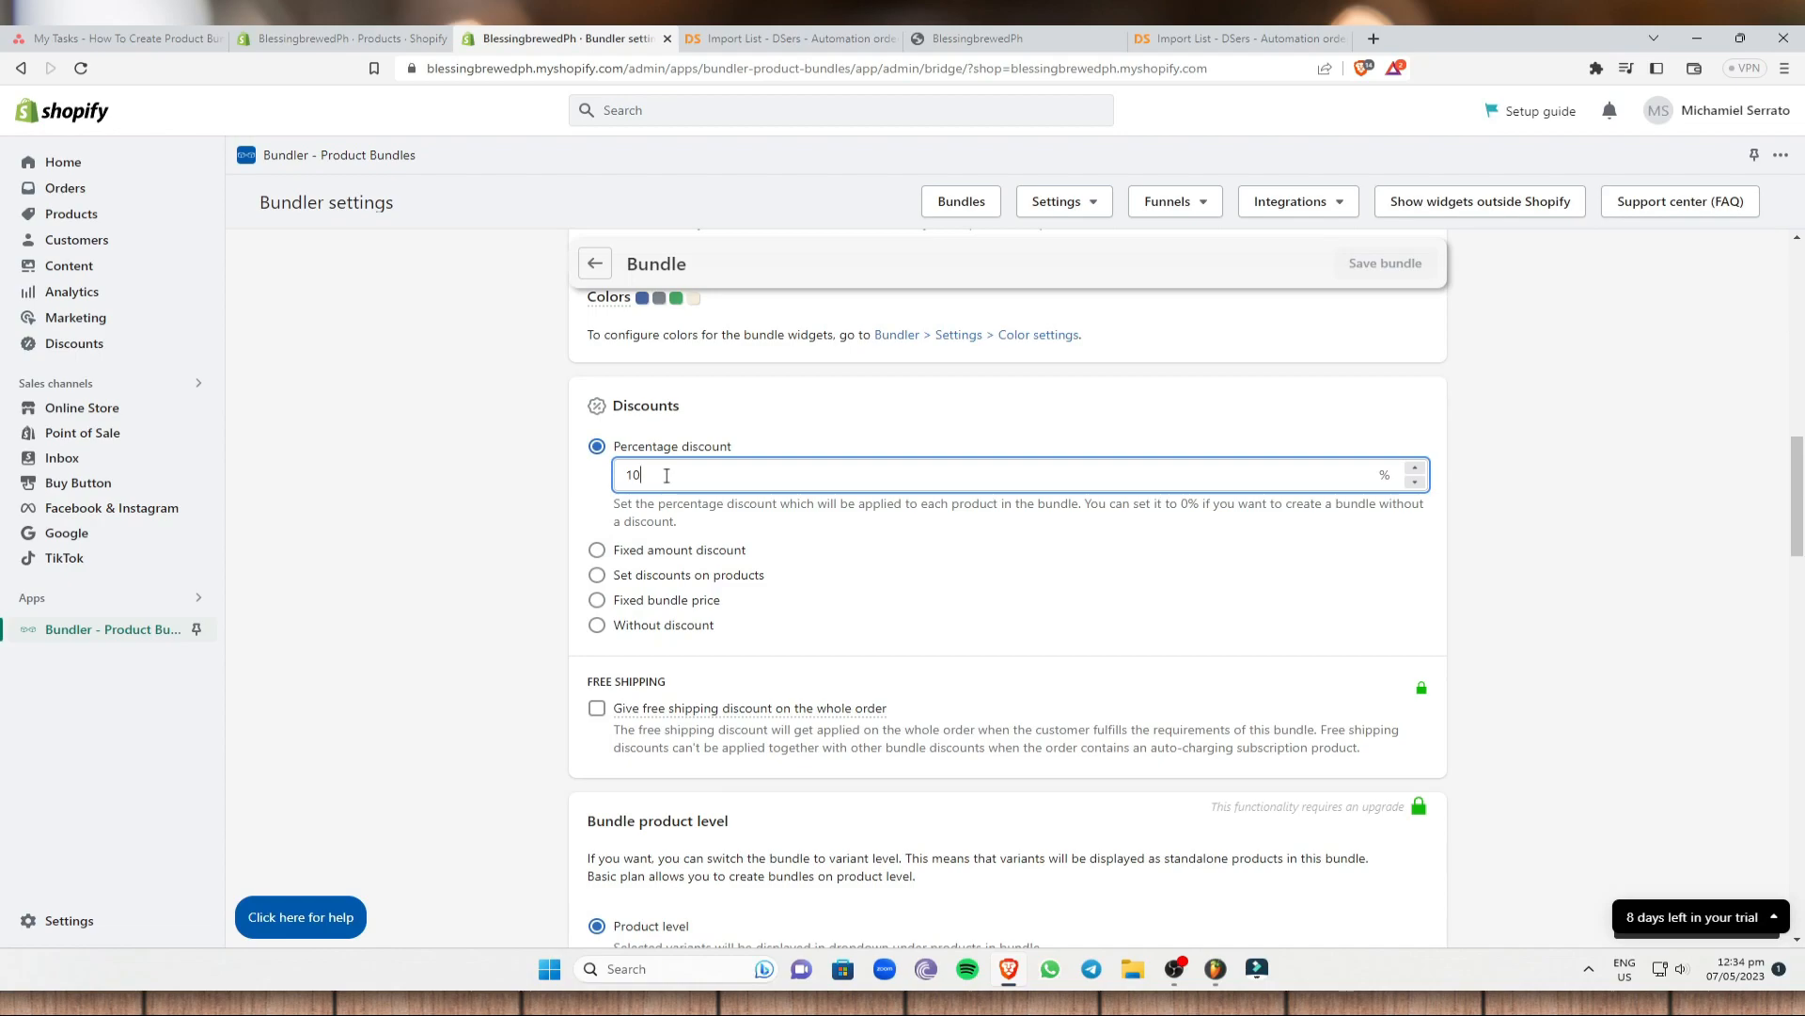
click(694, 531)
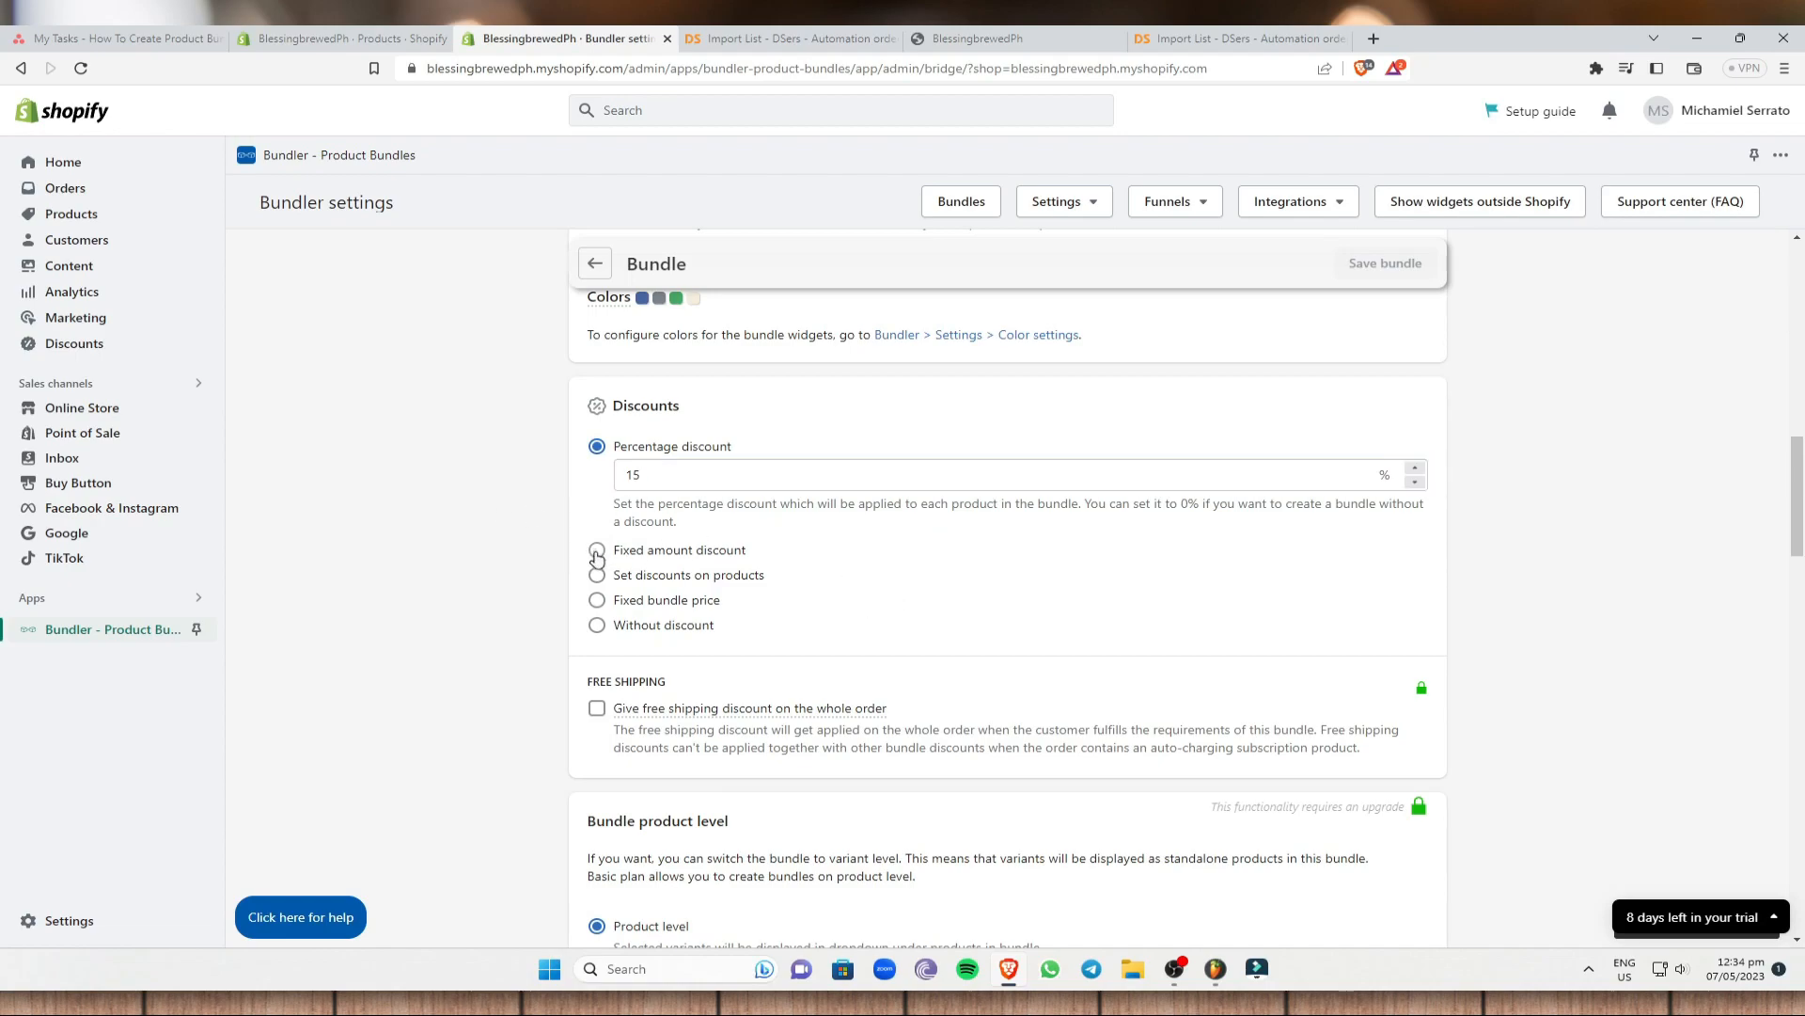
Try to enable the free shipping discount on the whole order, and close the premium upgrade page.
scroll(596, 557, down, 2)
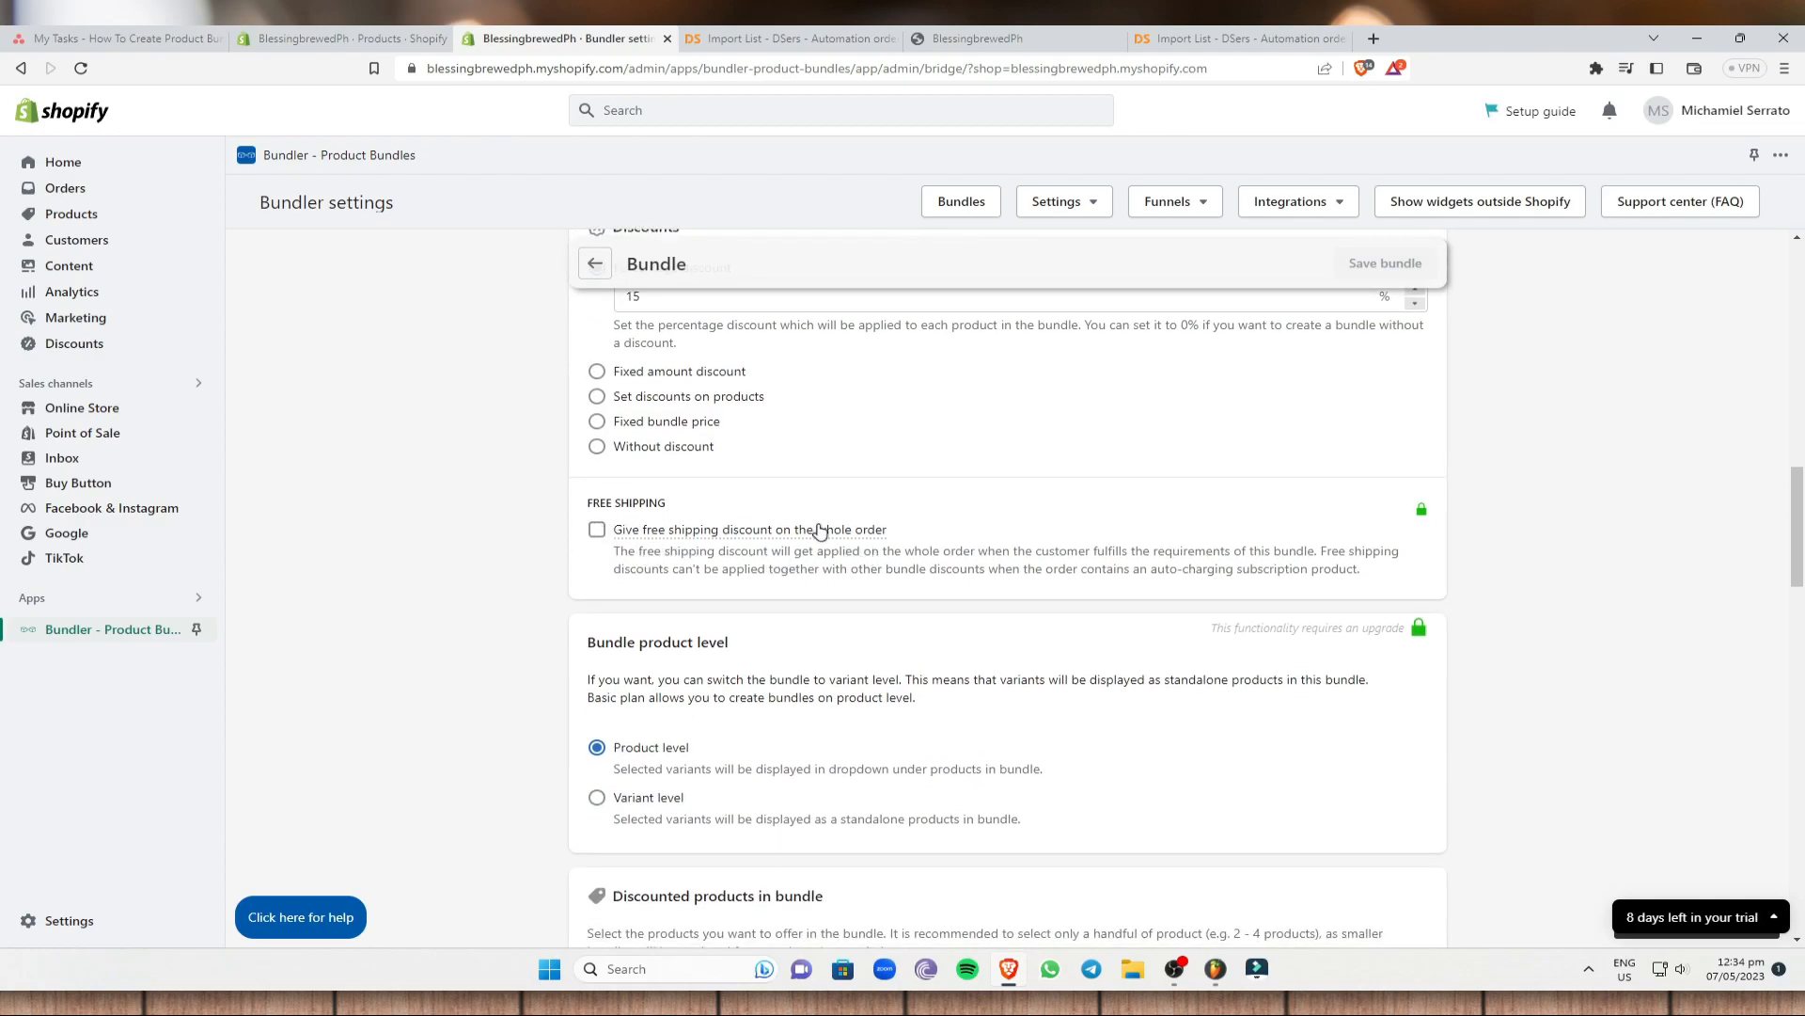
click(596, 529)
click(602, 41)
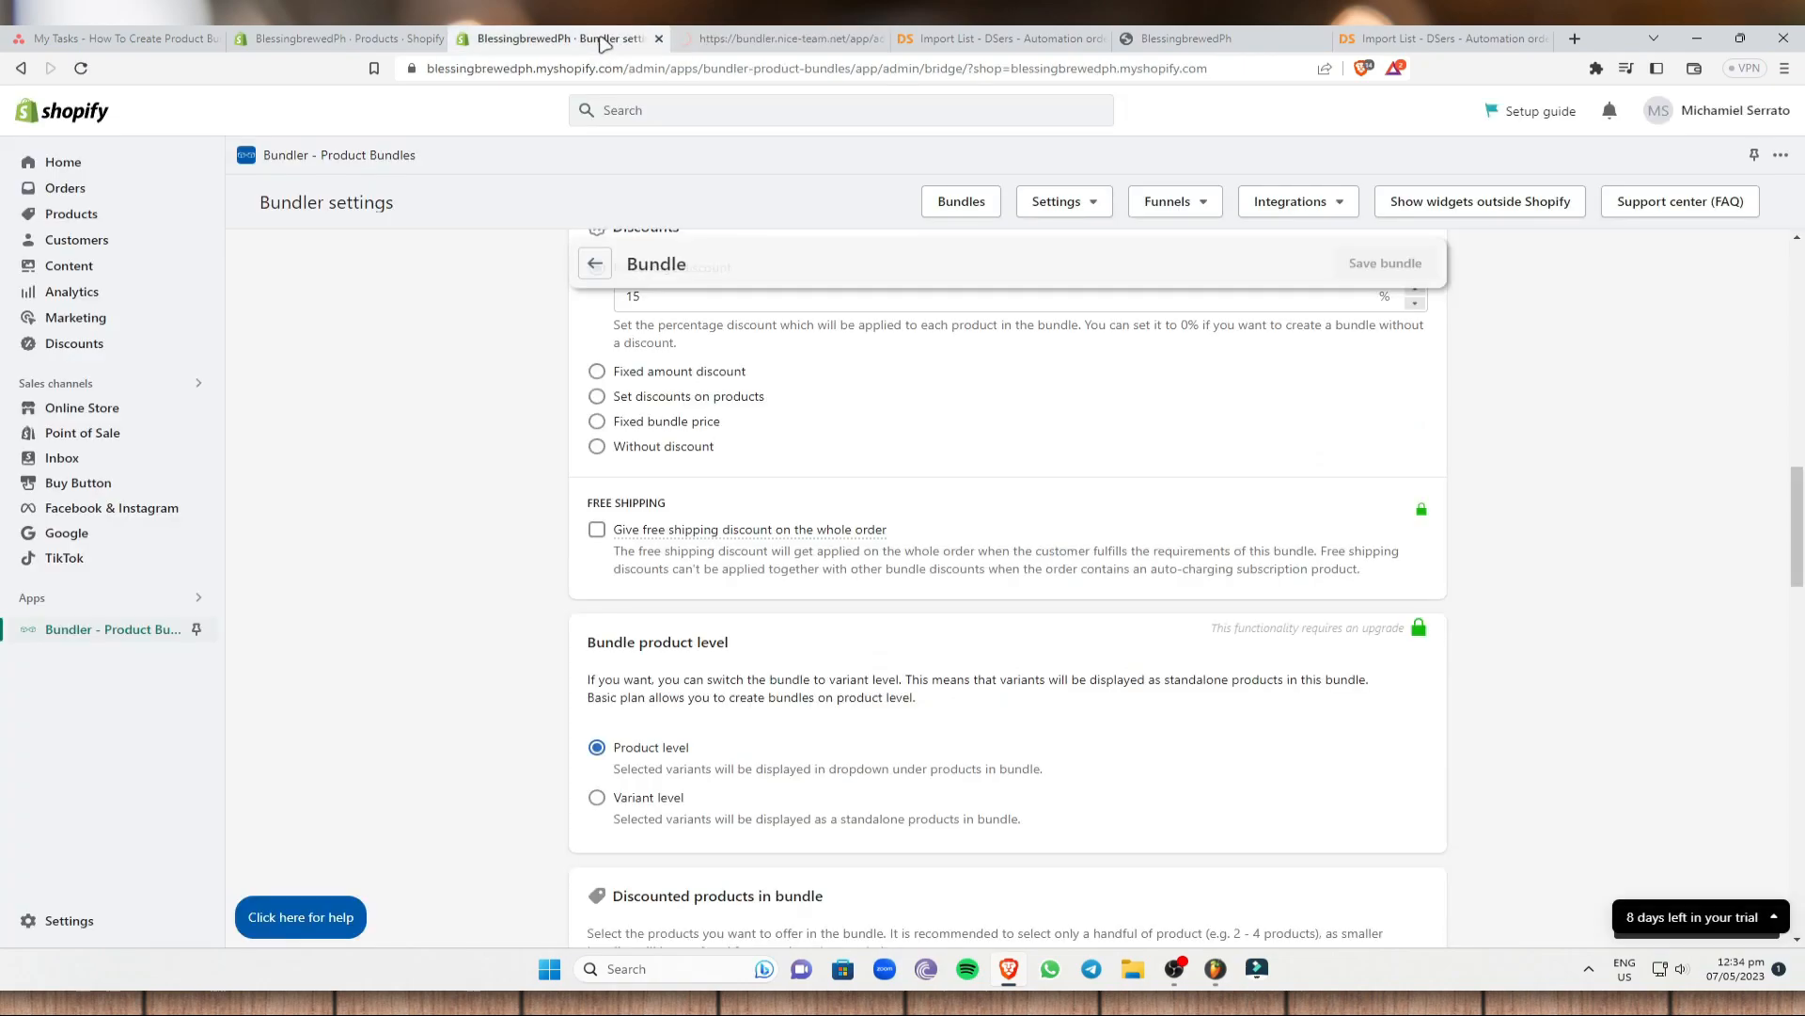
click(792, 42)
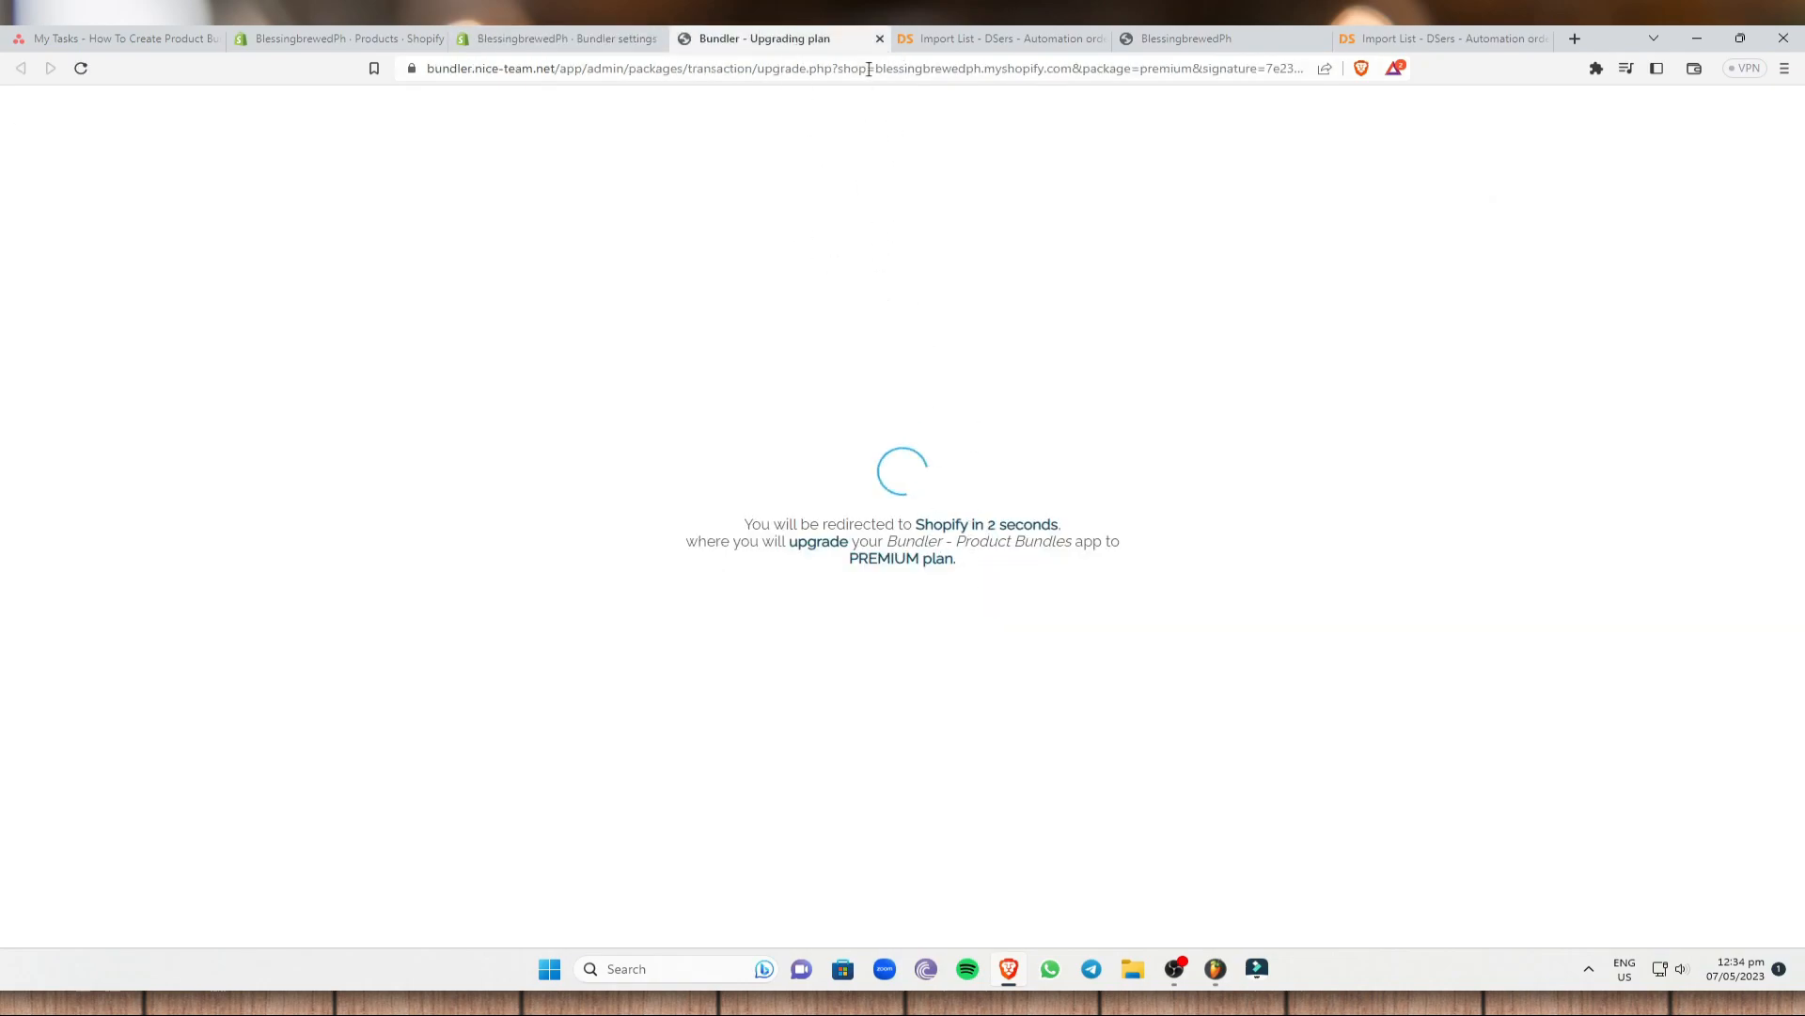
click(880, 40)
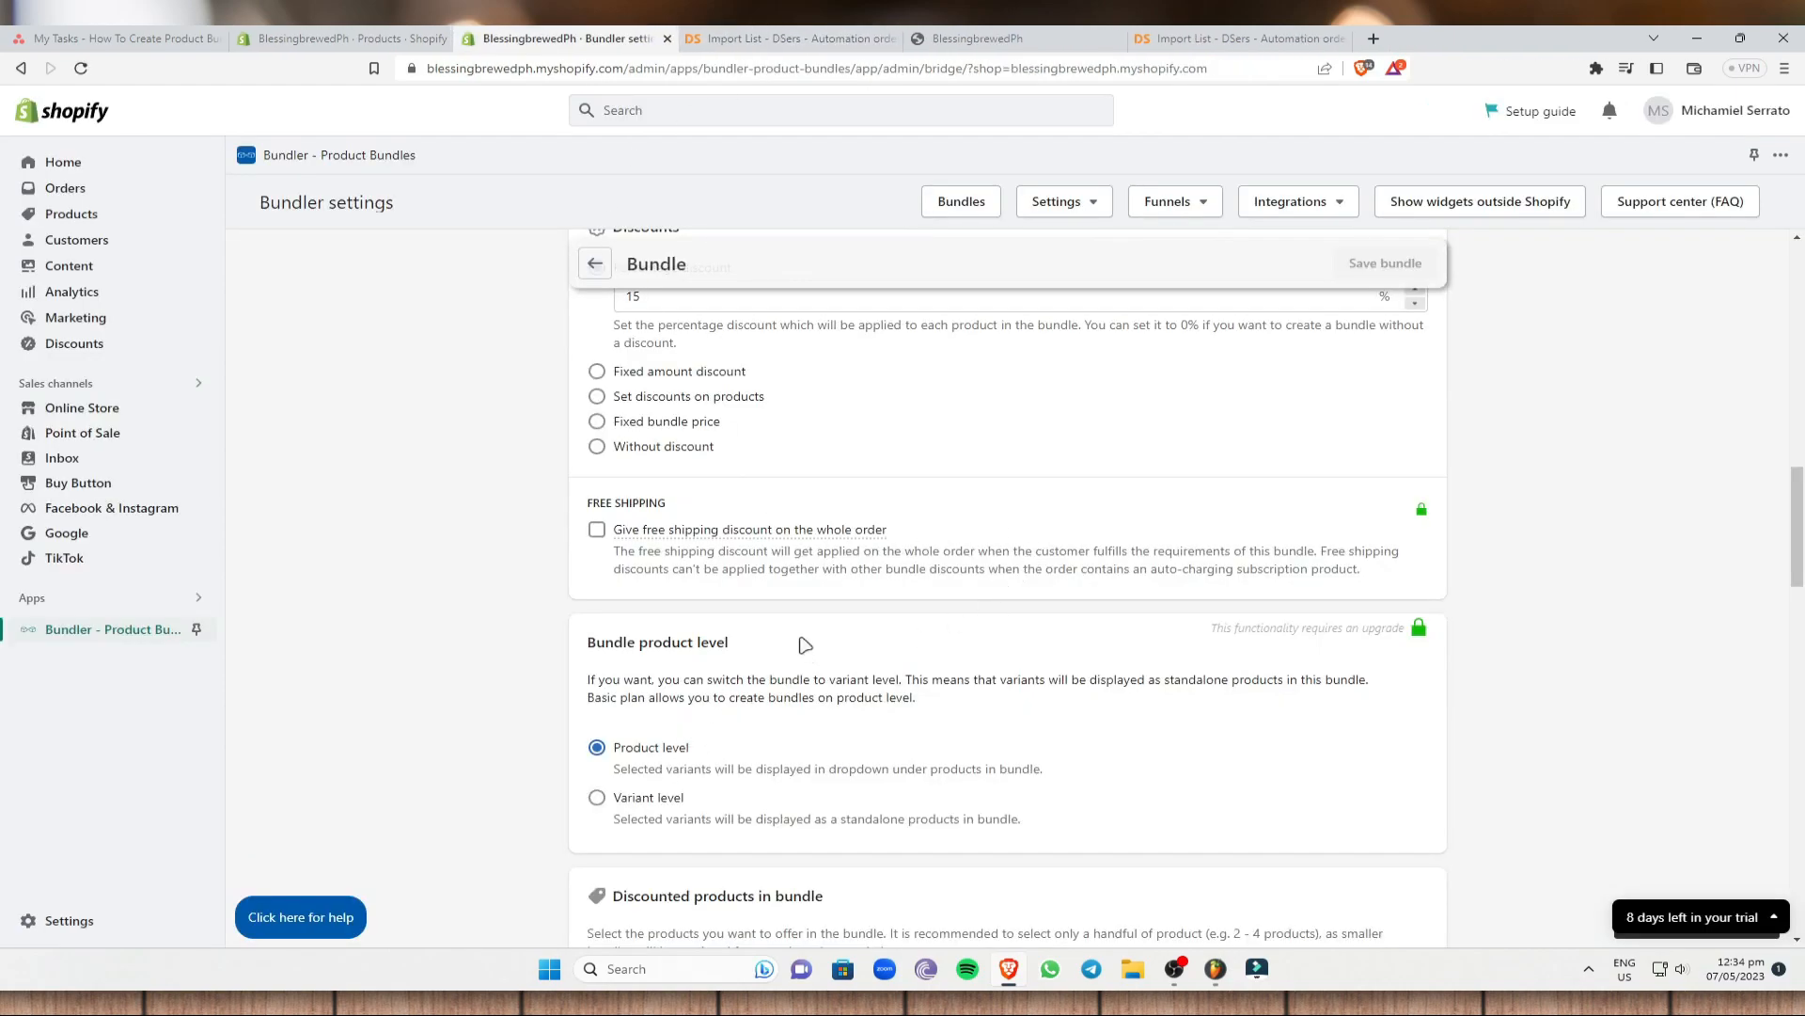
Add the Nano Tape double-sided tape to the discounted products with its 20mm and 30mm variants in 0.5M, 1M and 2M lengths.
scroll(823, 710, down, 1)
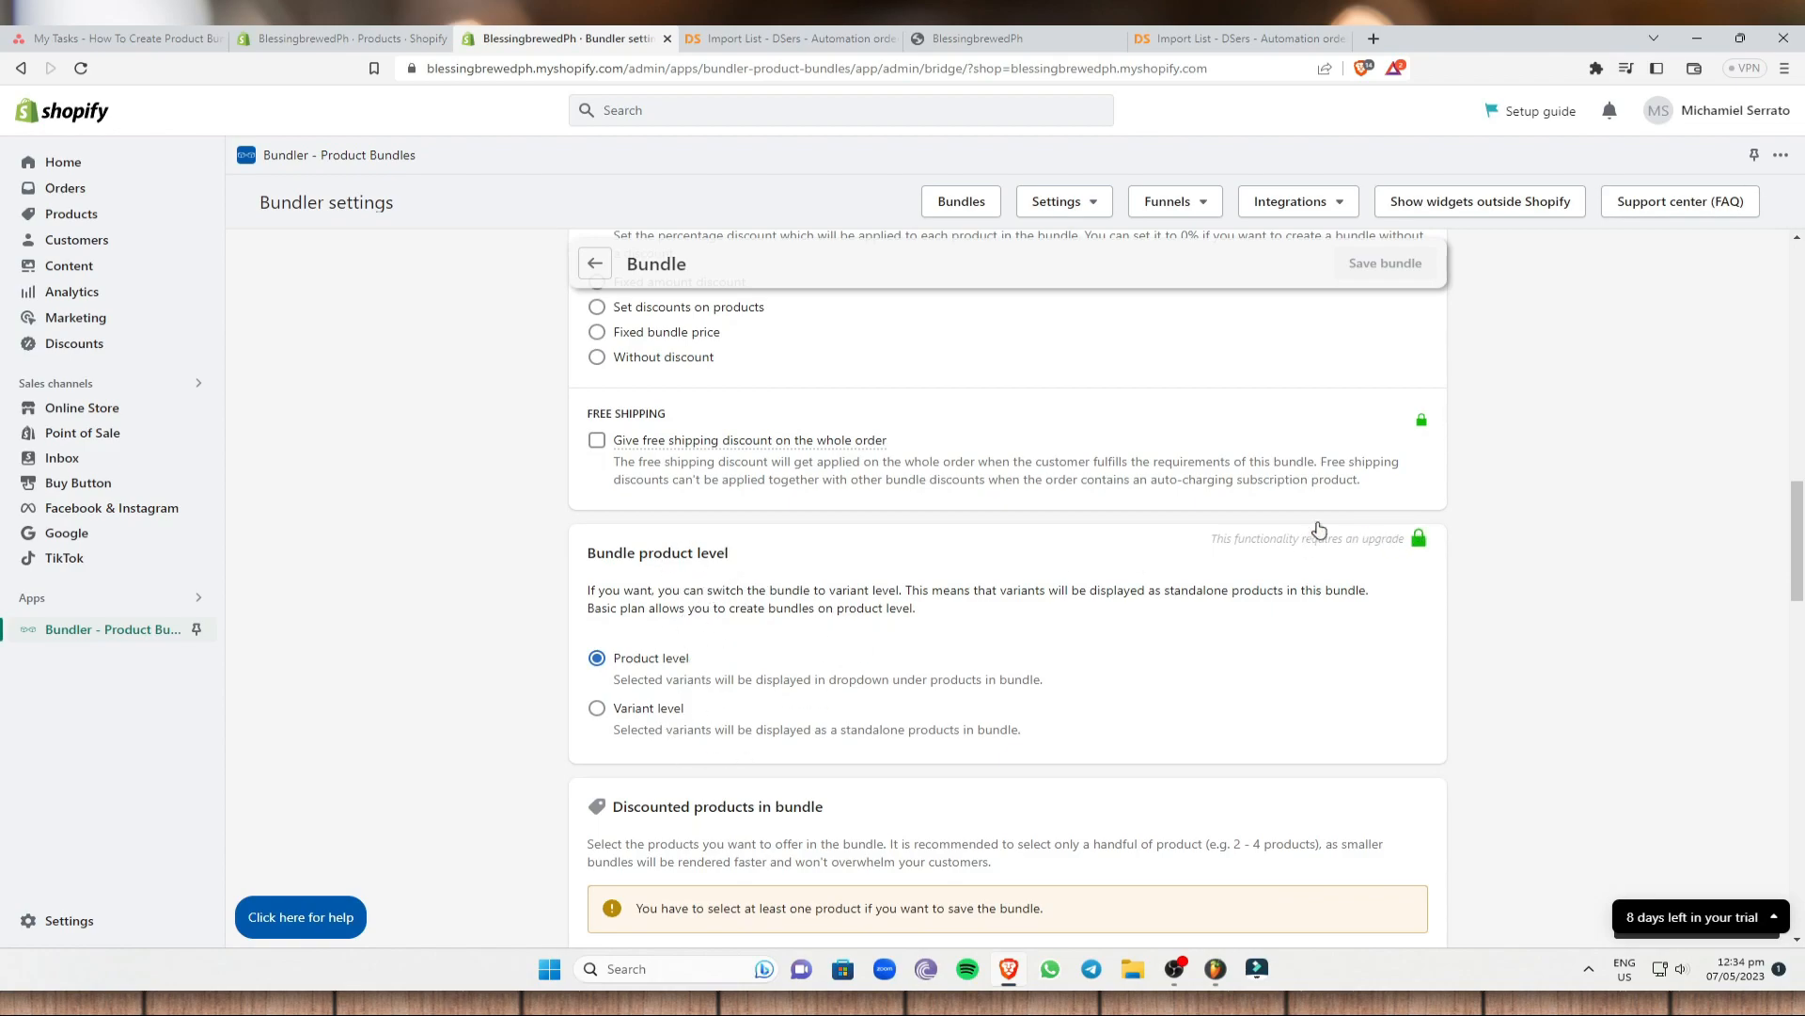
scroll(755, 607, up, 15)
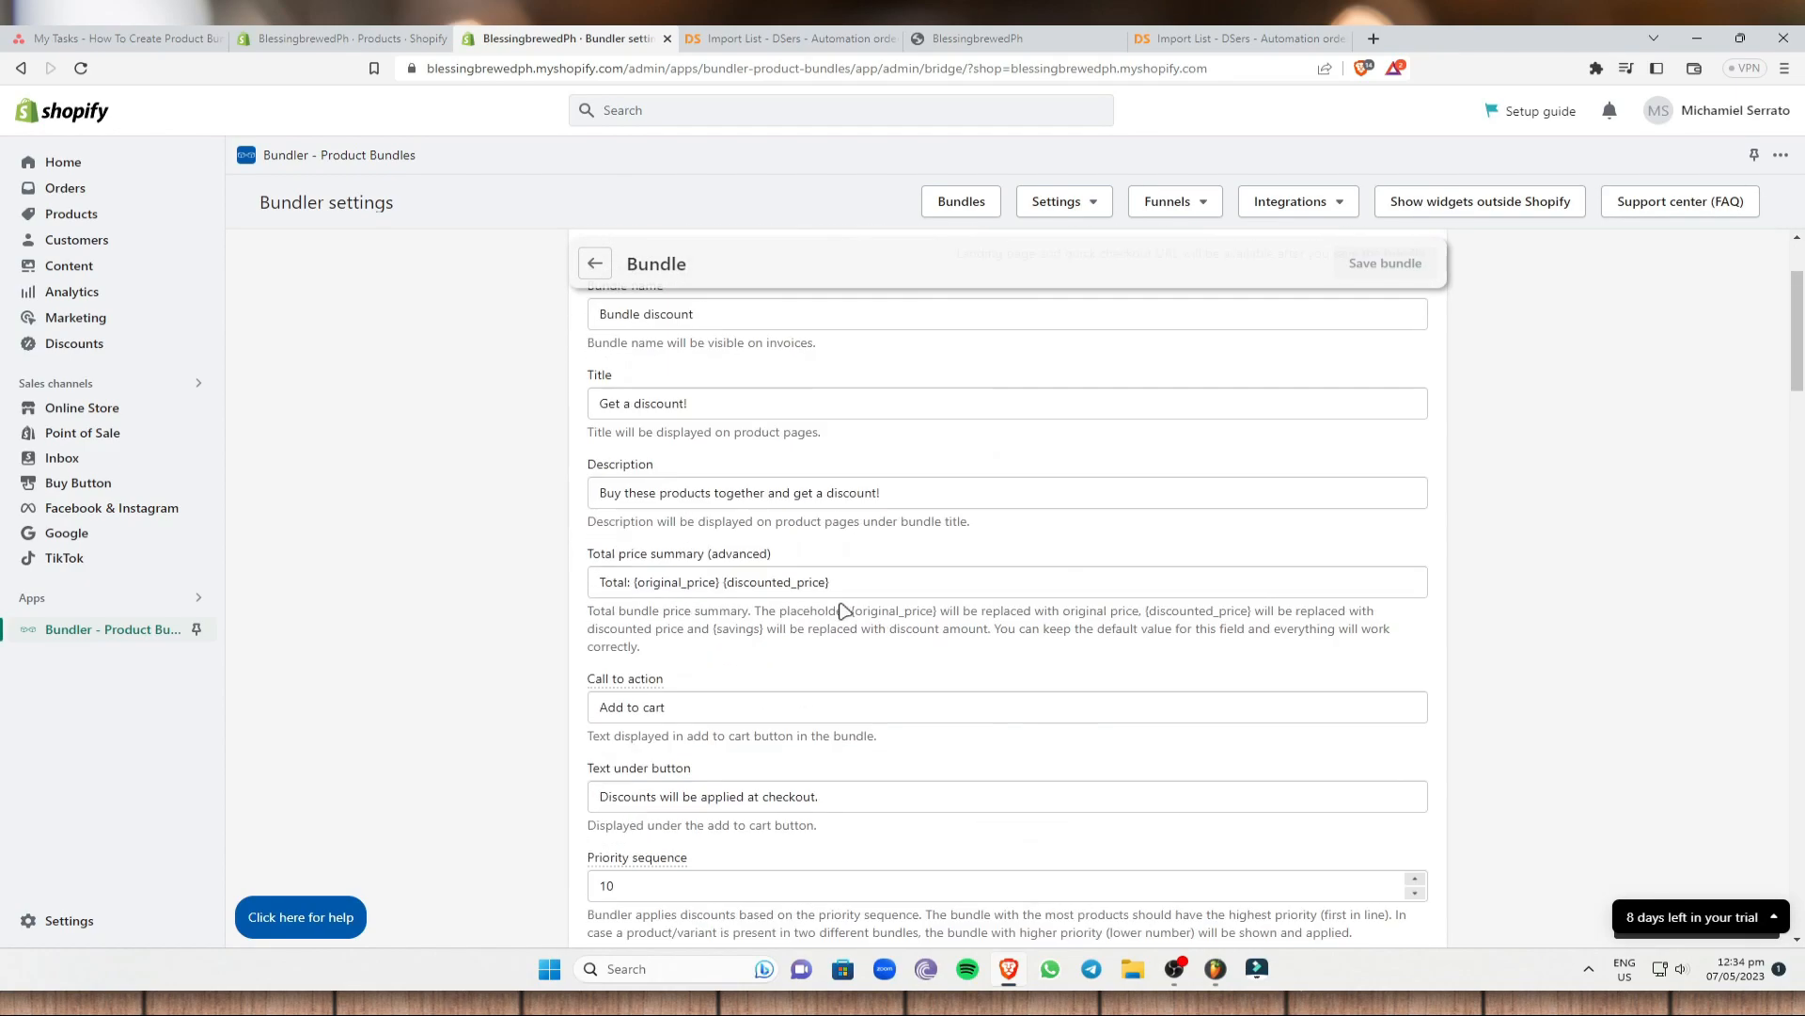
scroll(875, 659, down, 12)
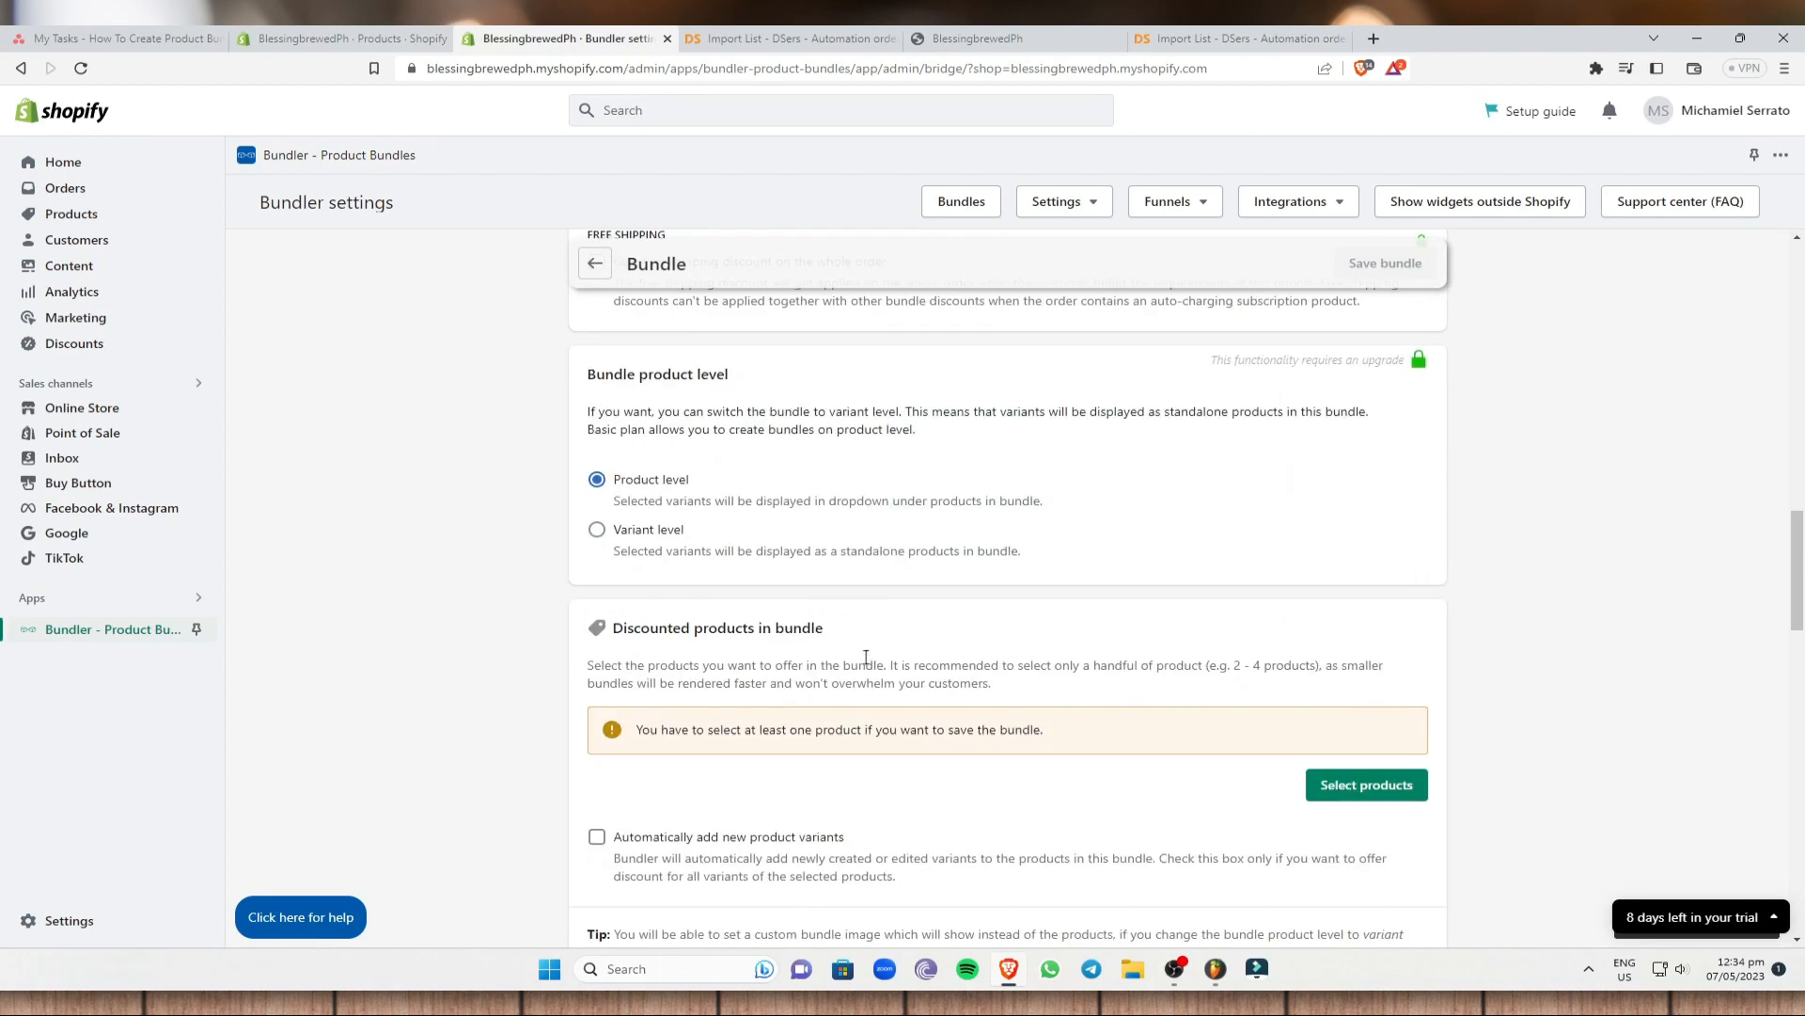
scroll(941, 644, down, 1)
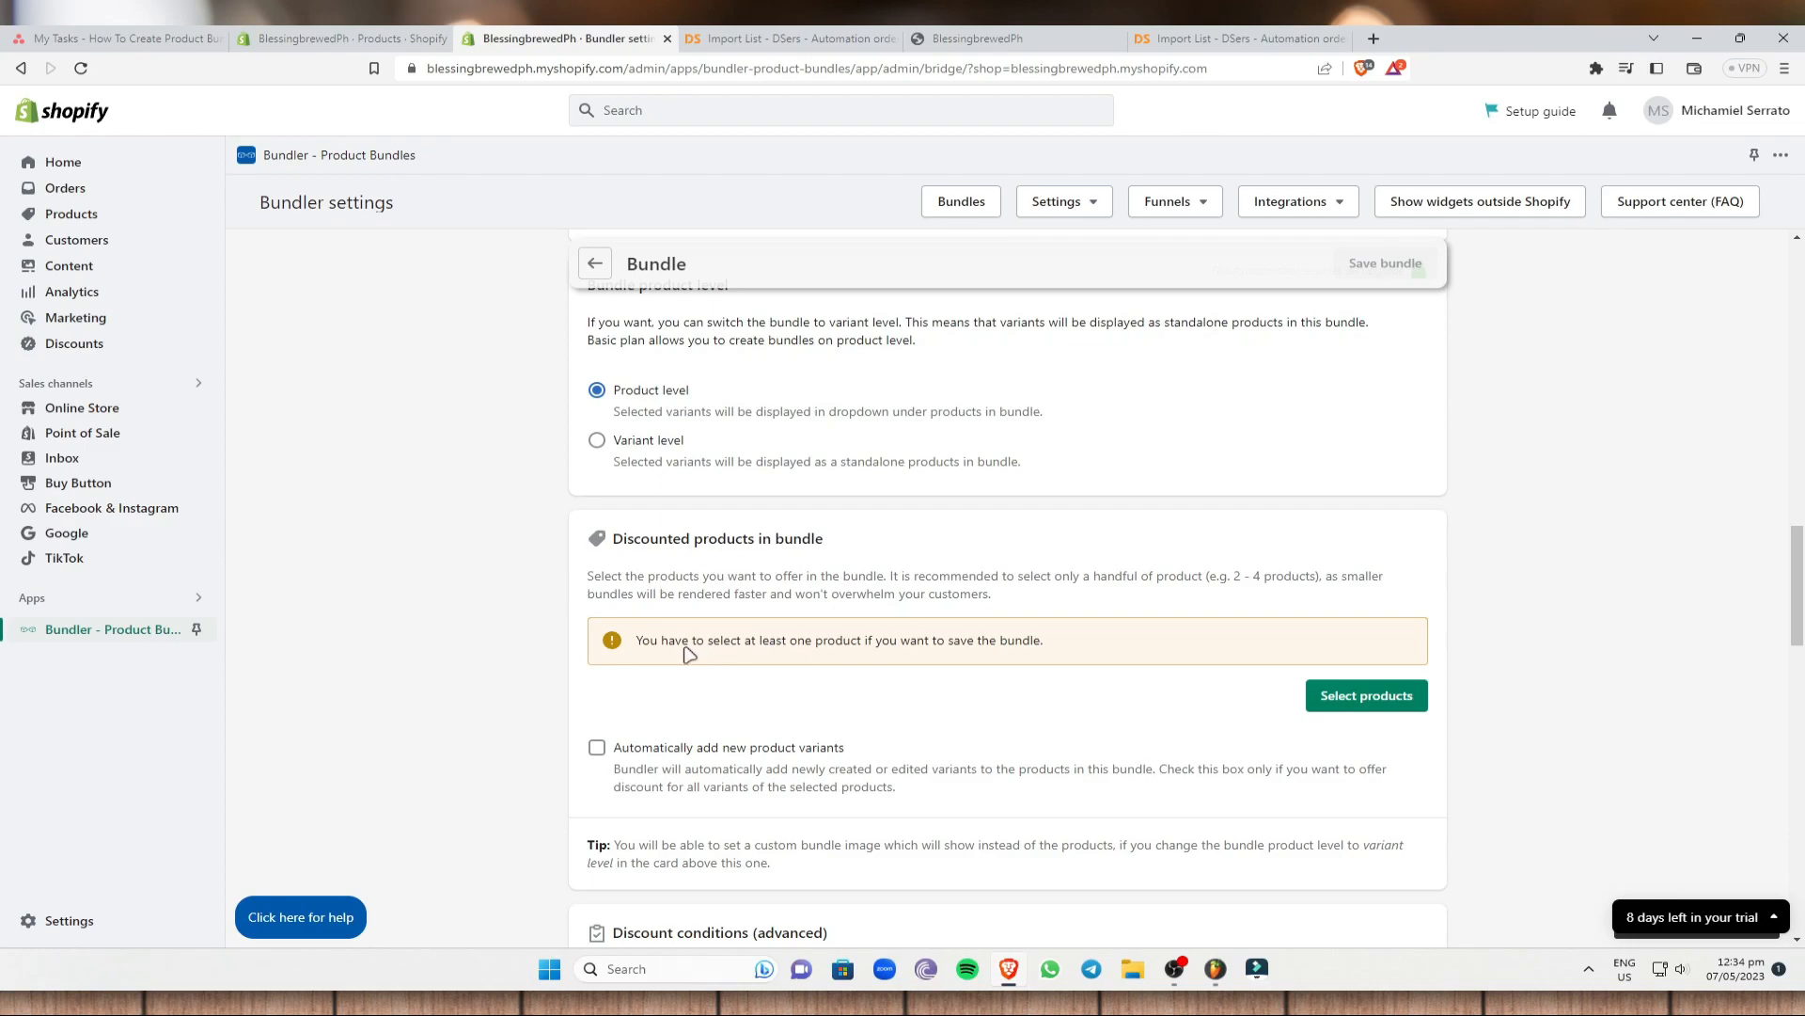
click(1351, 700)
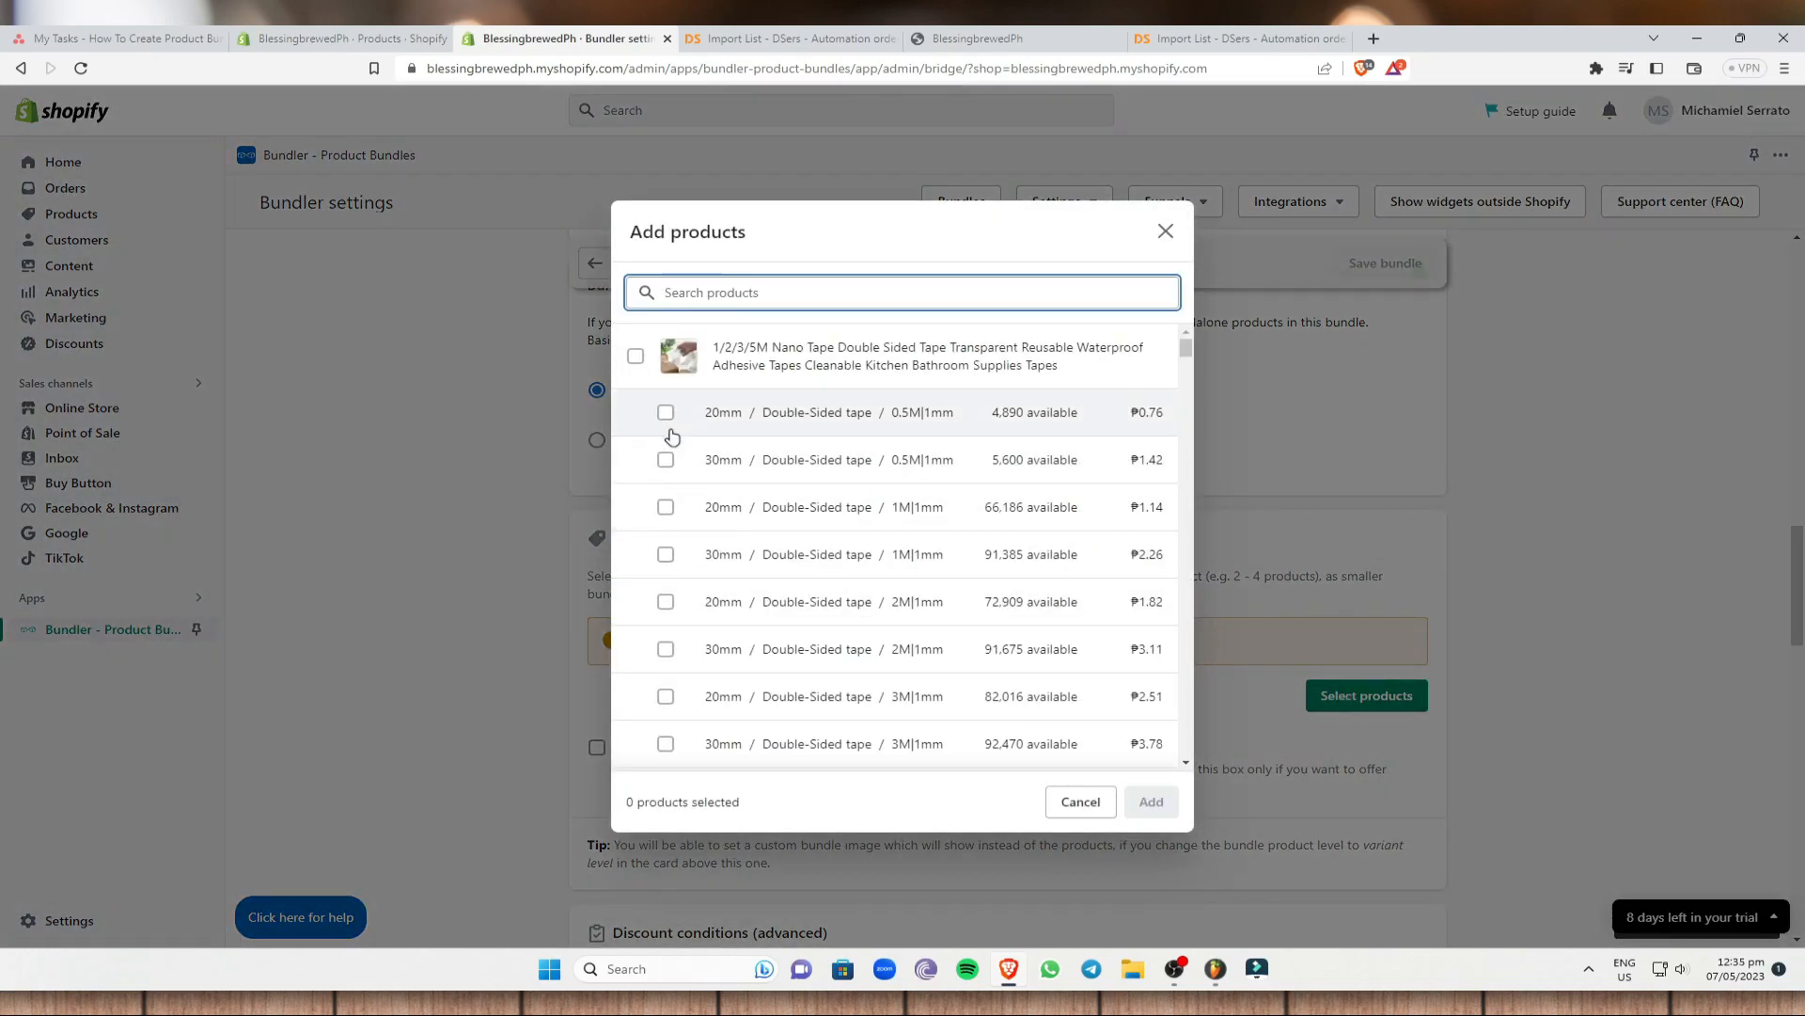
click(666, 412)
click(666, 459)
click(666, 507)
click(666, 553)
click(667, 601)
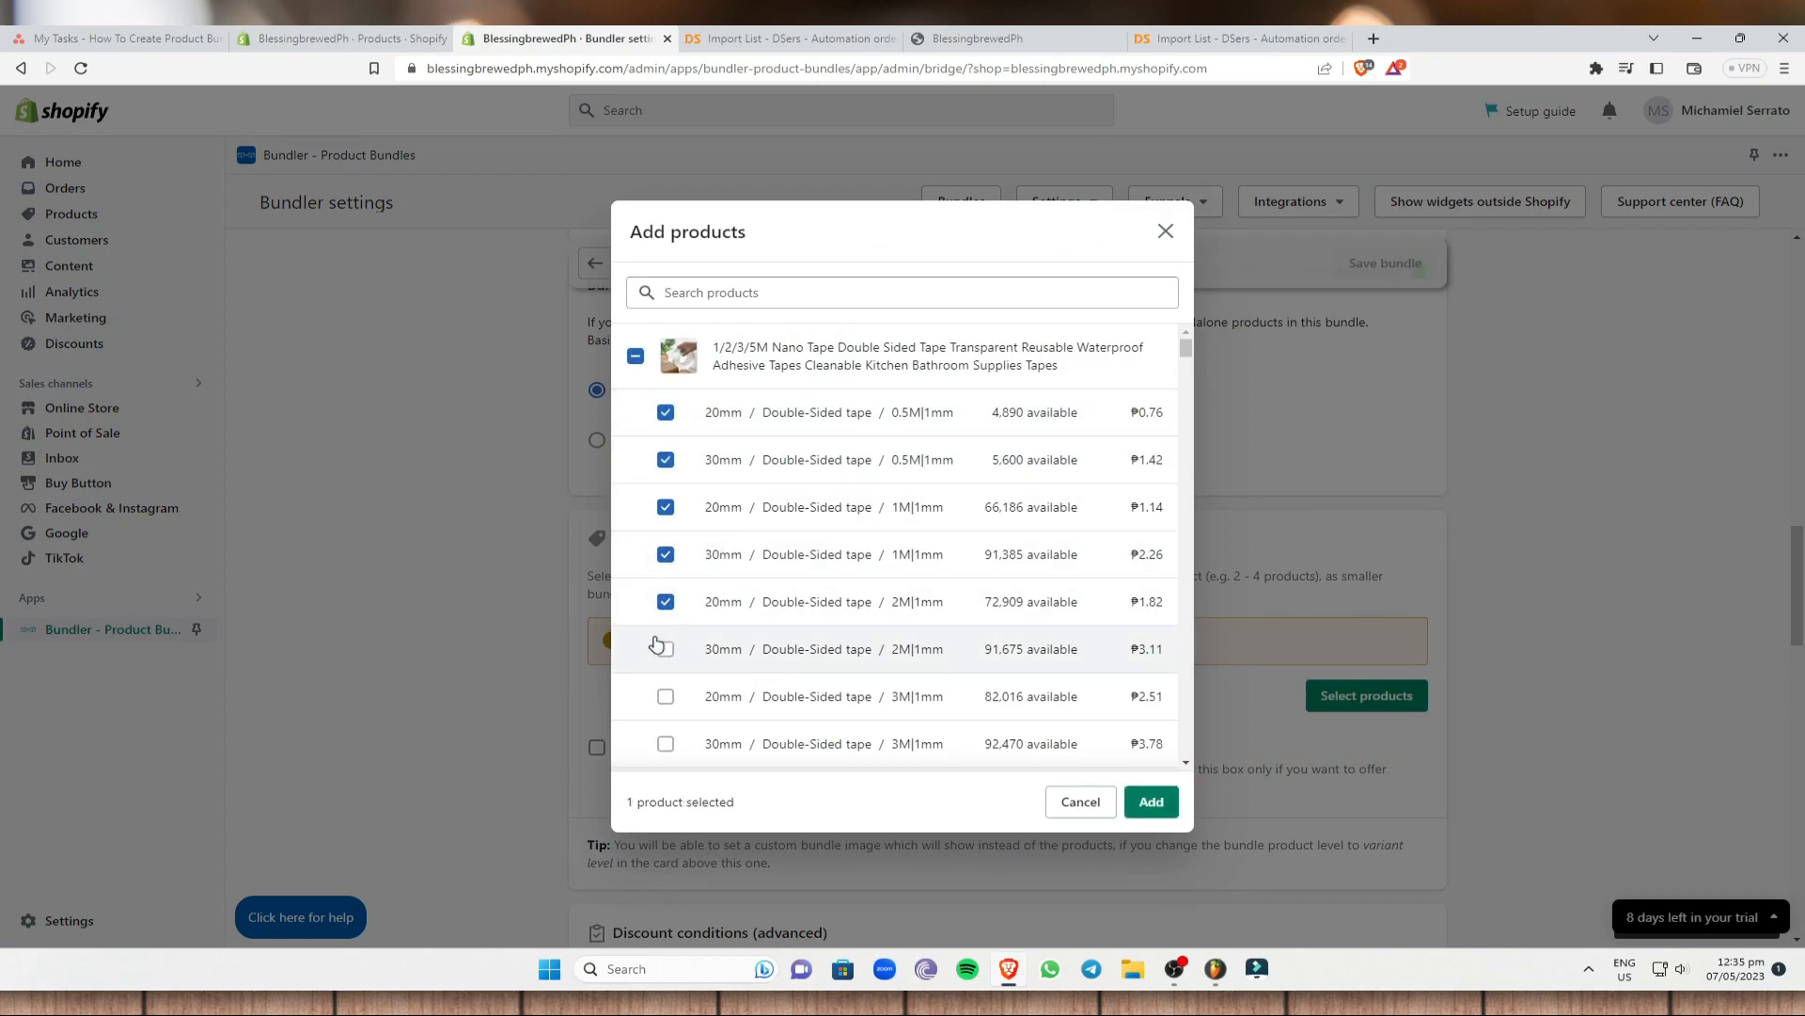
click(666, 649)
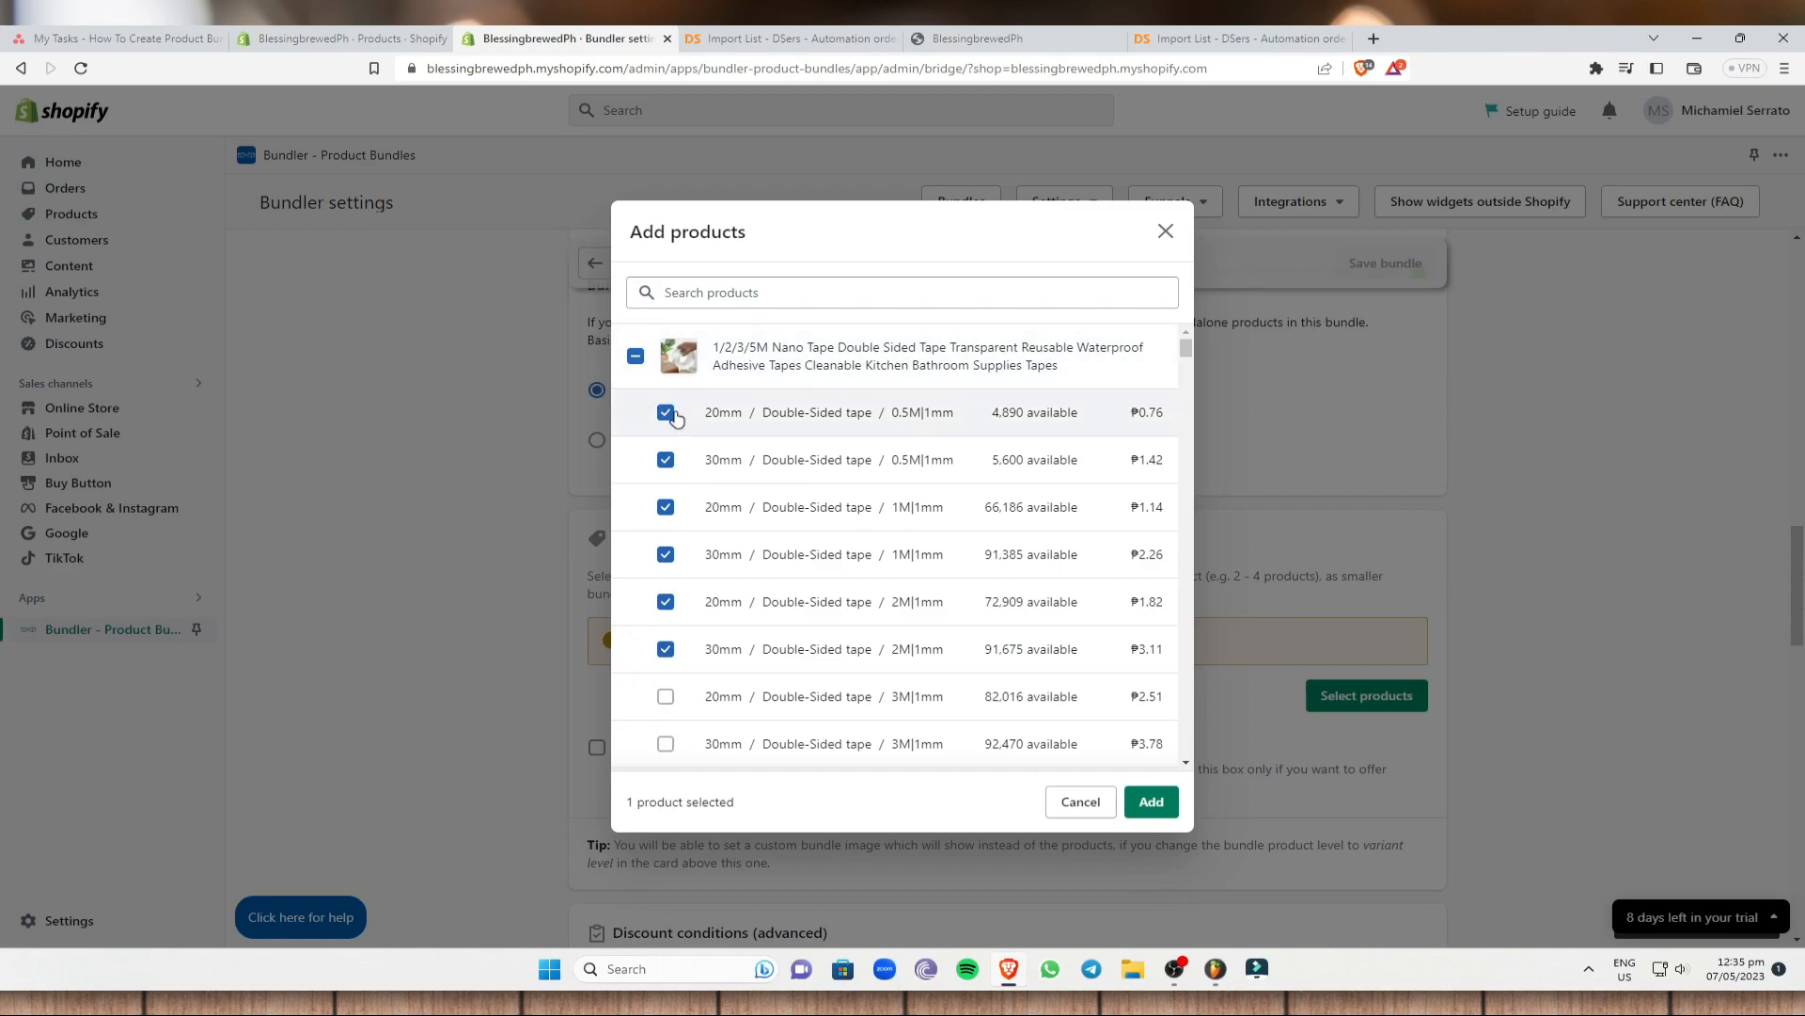
click(1151, 801)
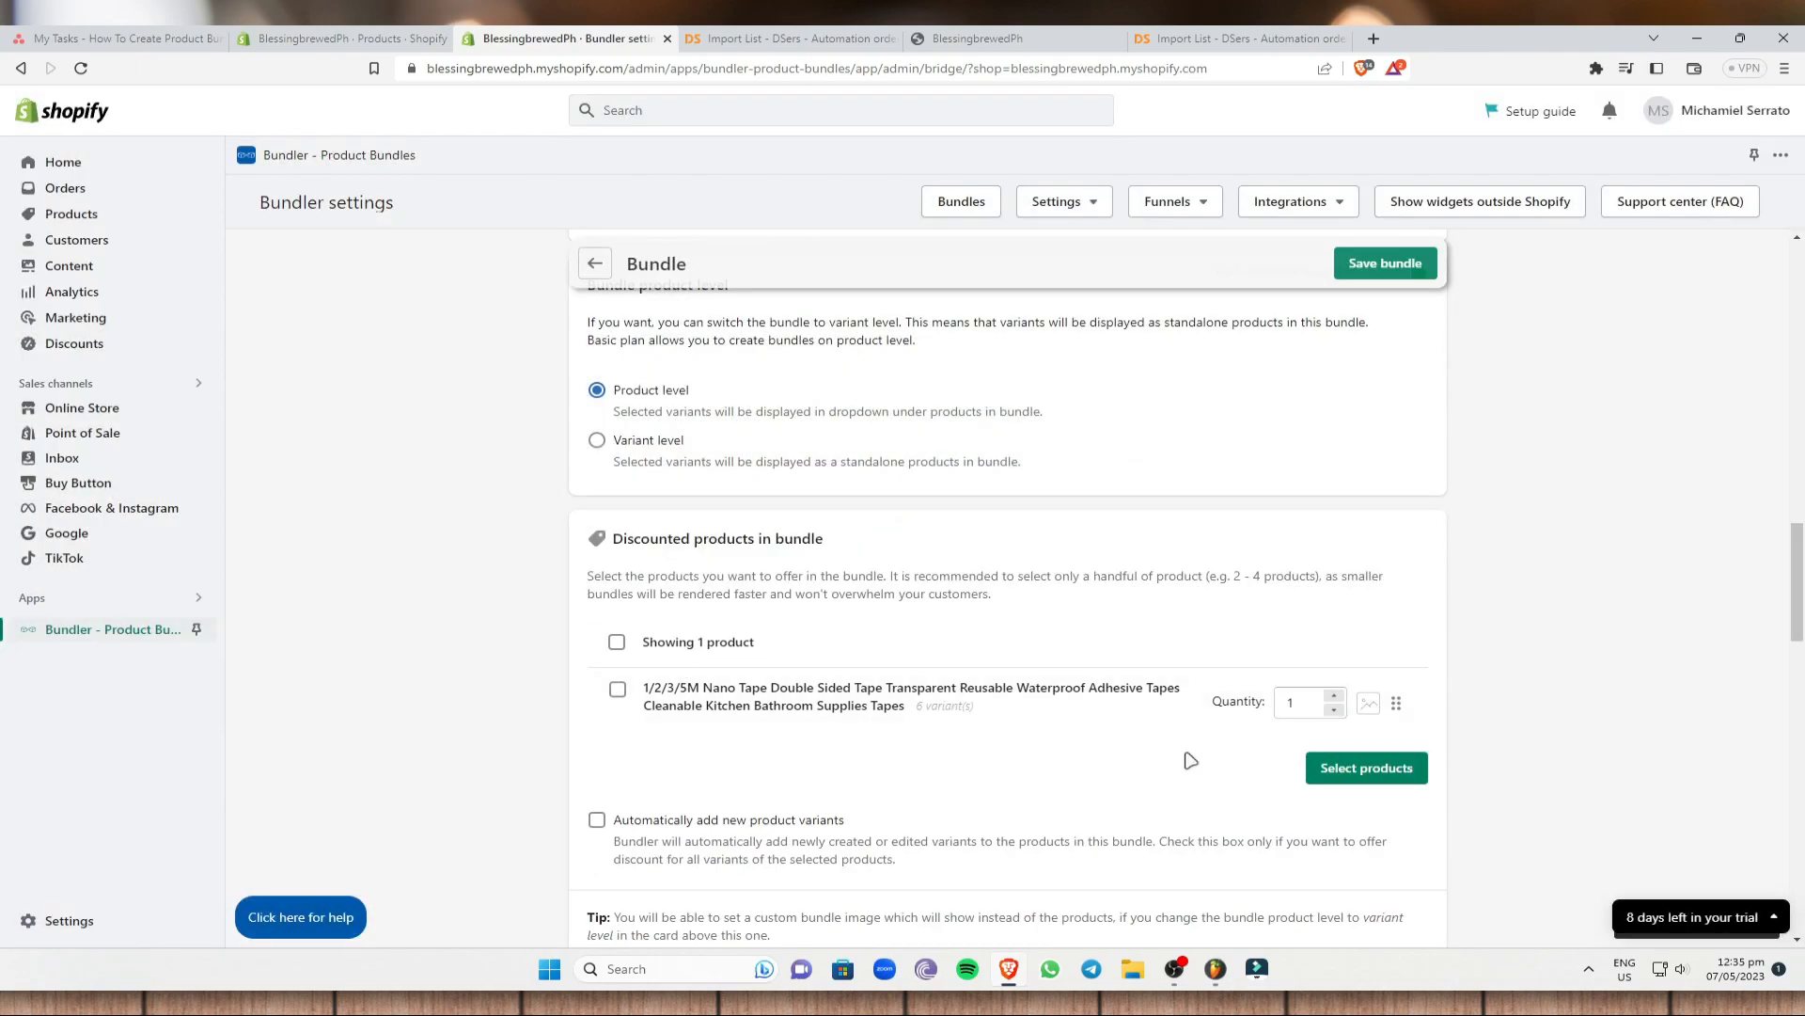
Set the quantity of the Nano Tape product in the bundle to 10.
click(1336, 696)
click(1336, 696)
scroll(1460, 702, down, 1)
scroll(602, 639, down, 2)
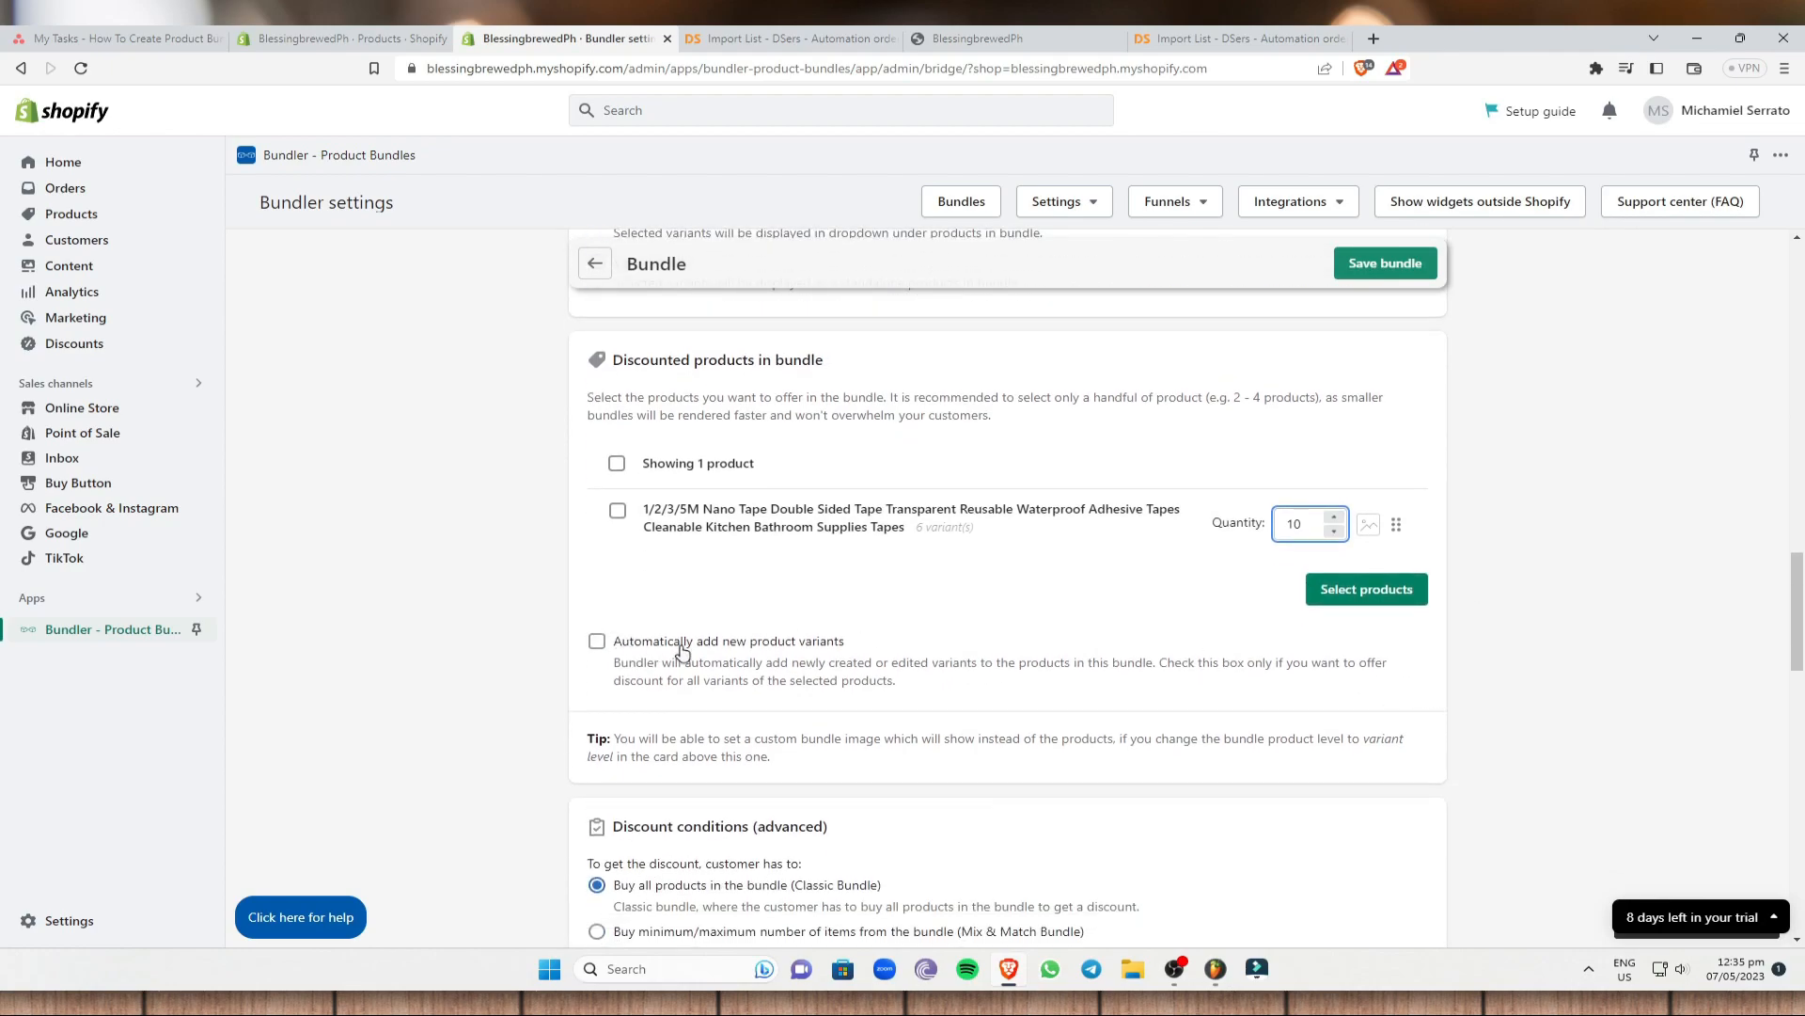
Enable automatic addition of new product variants to the bundle.
click(598, 641)
scroll(1169, 584, up, 4)
scroll(1169, 584, down, 5)
scroll(1169, 584, down, 6)
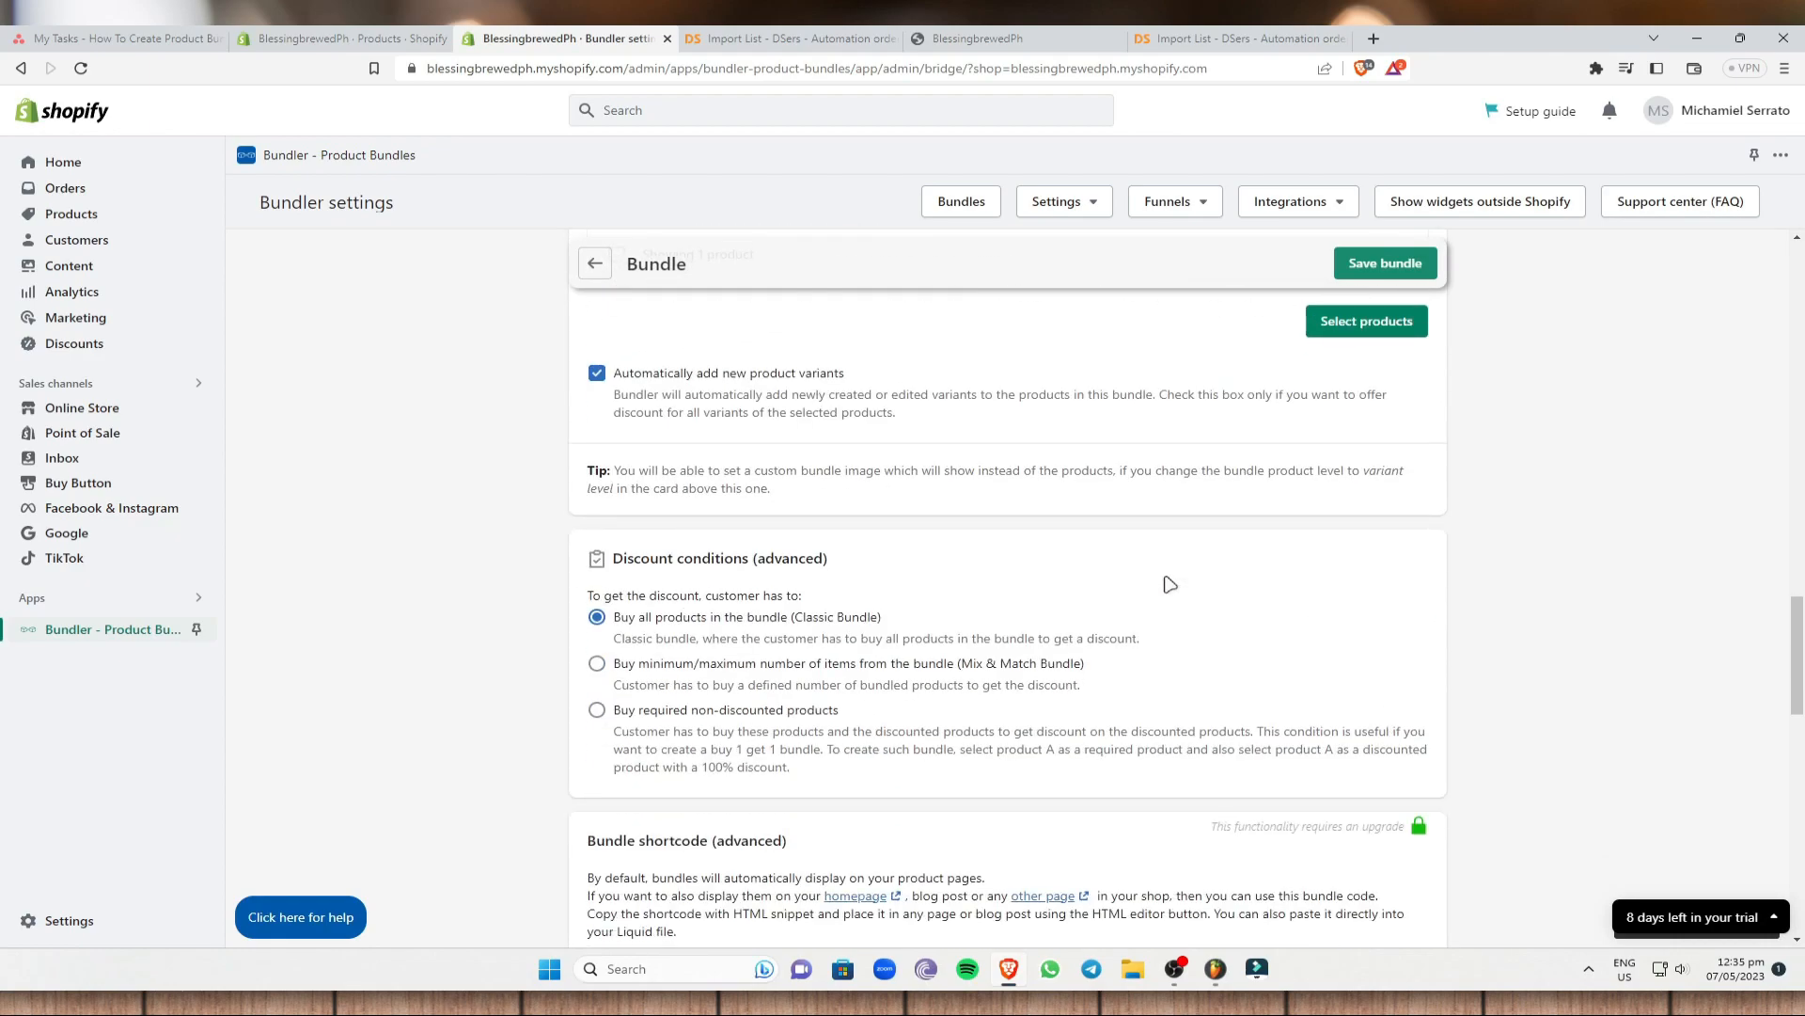
Save the bundle, keeping the default discount conditions and landing page content.
scroll(1146, 584, up, 1)
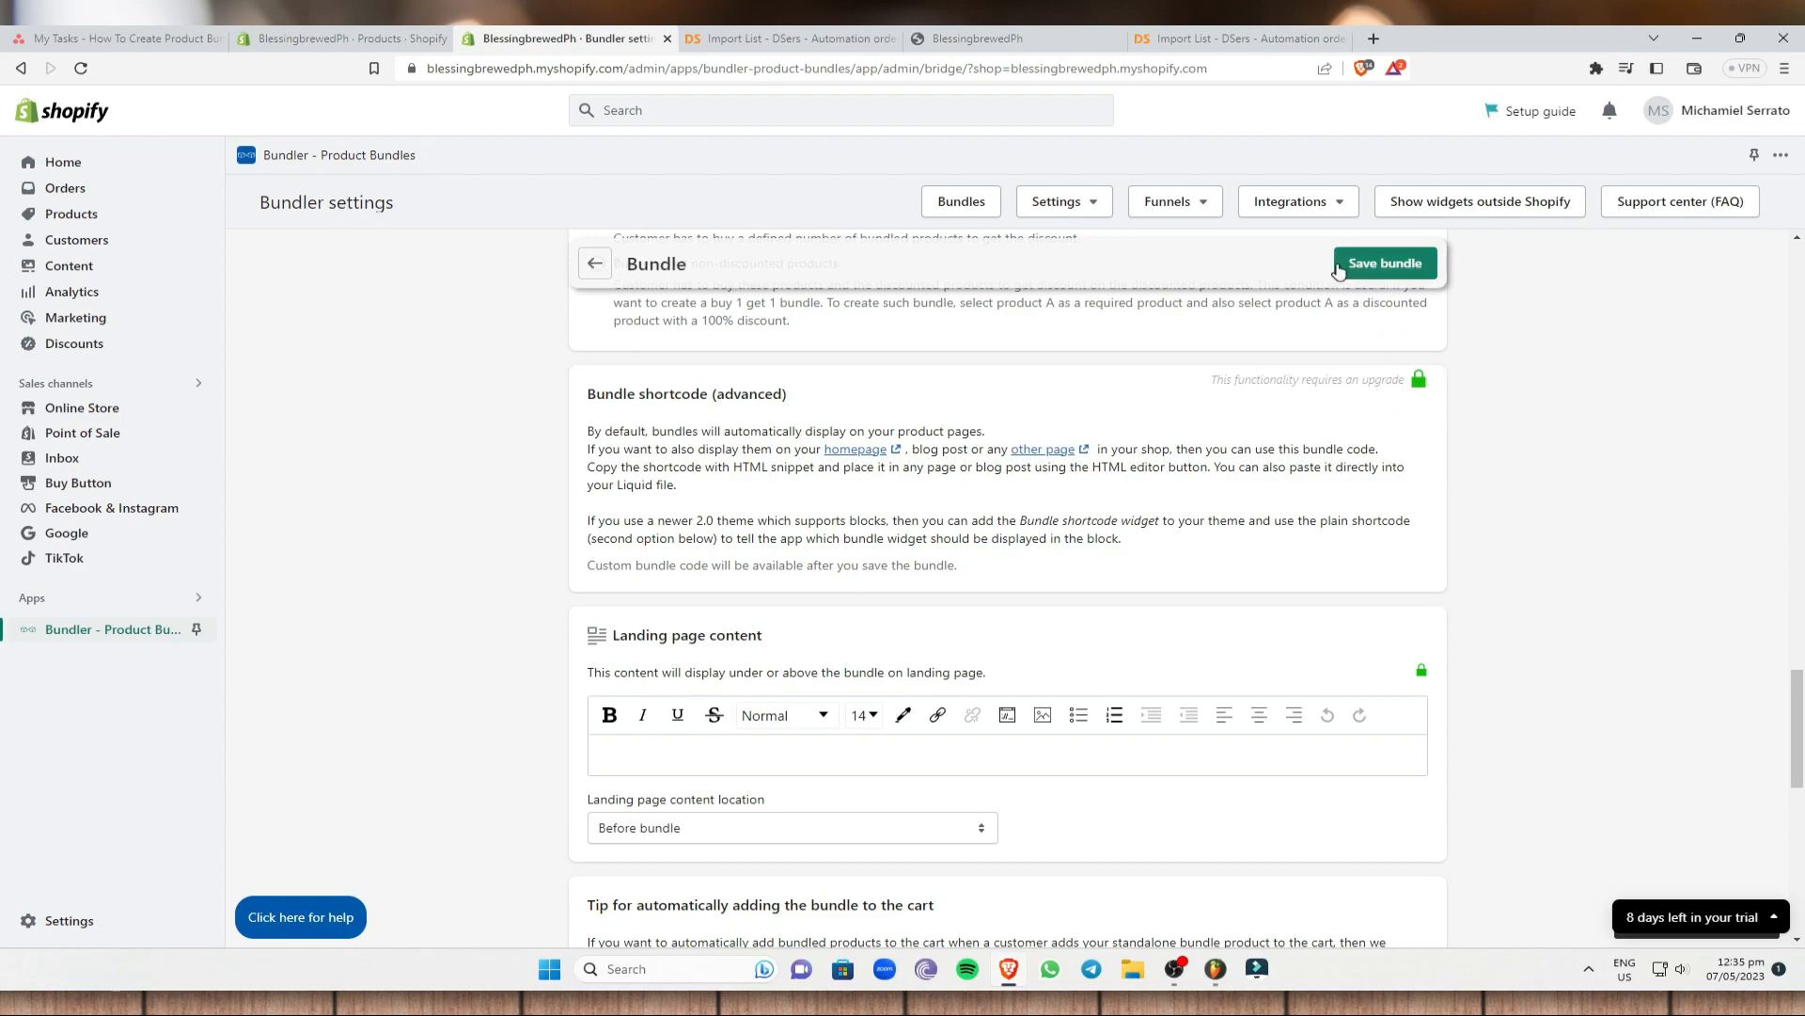
scroll(934, 648, down, 4)
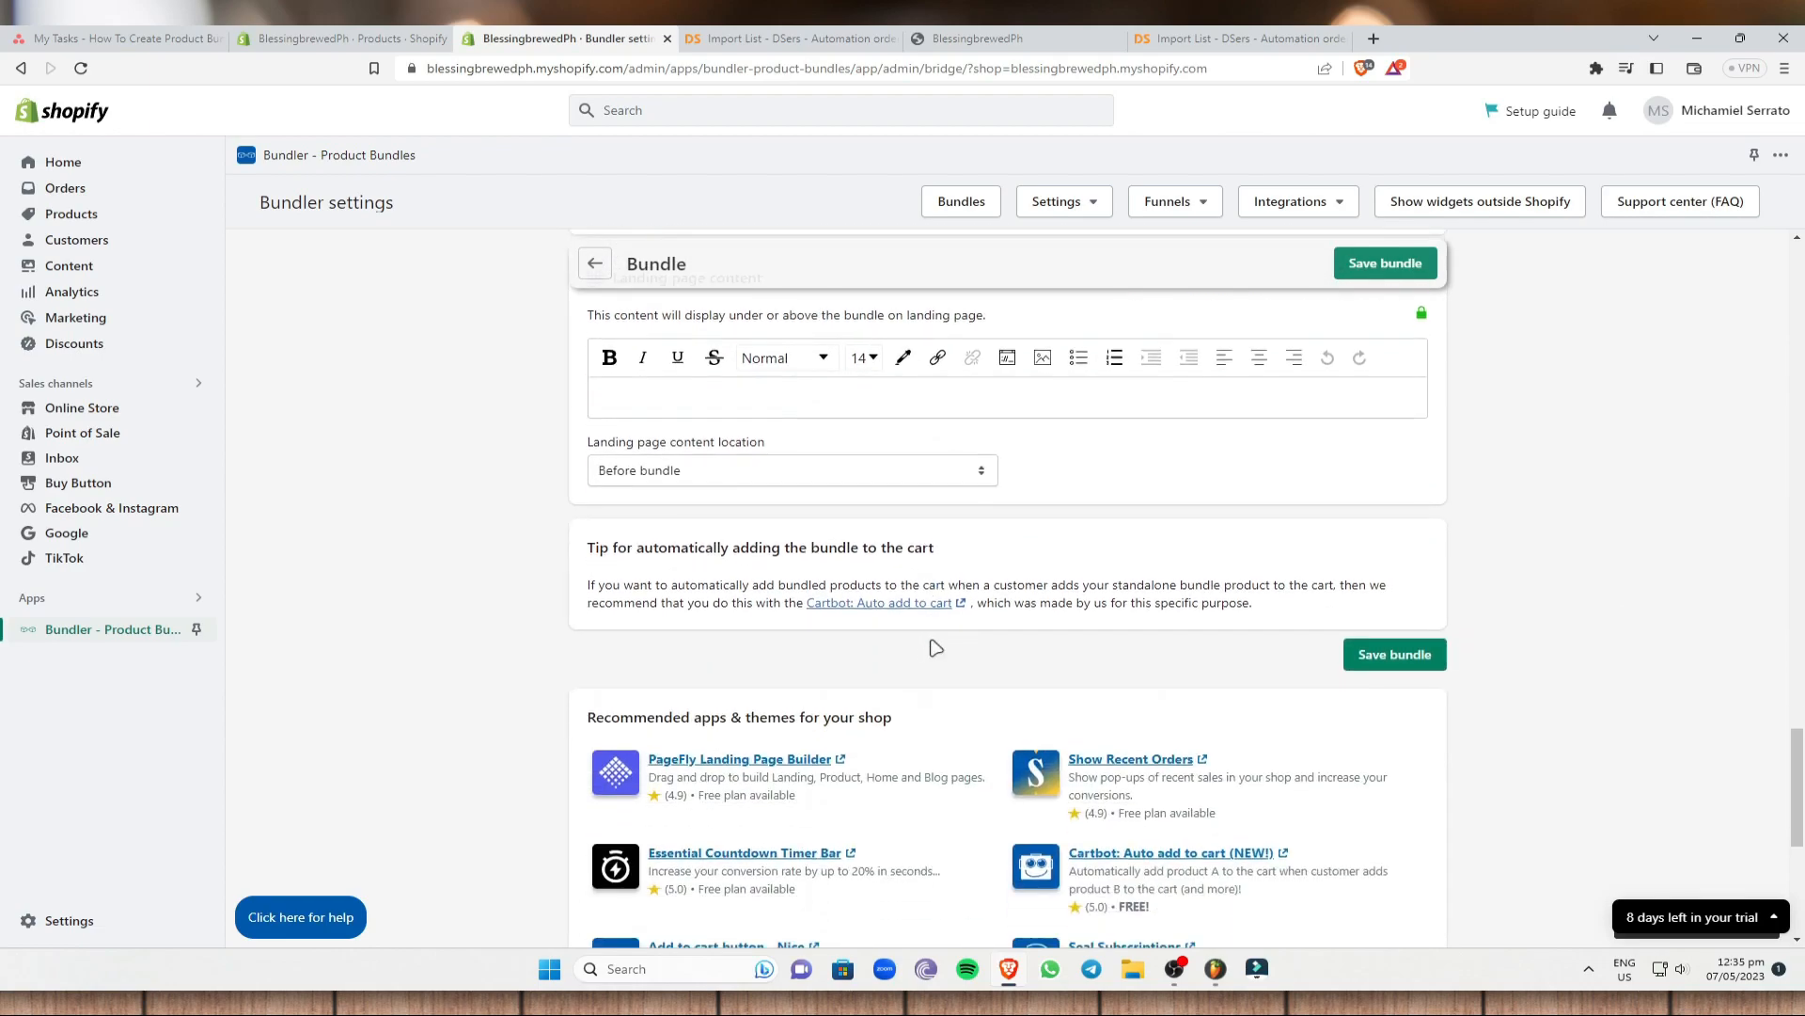
scroll(1369, 609, up, 1)
click(1400, 753)
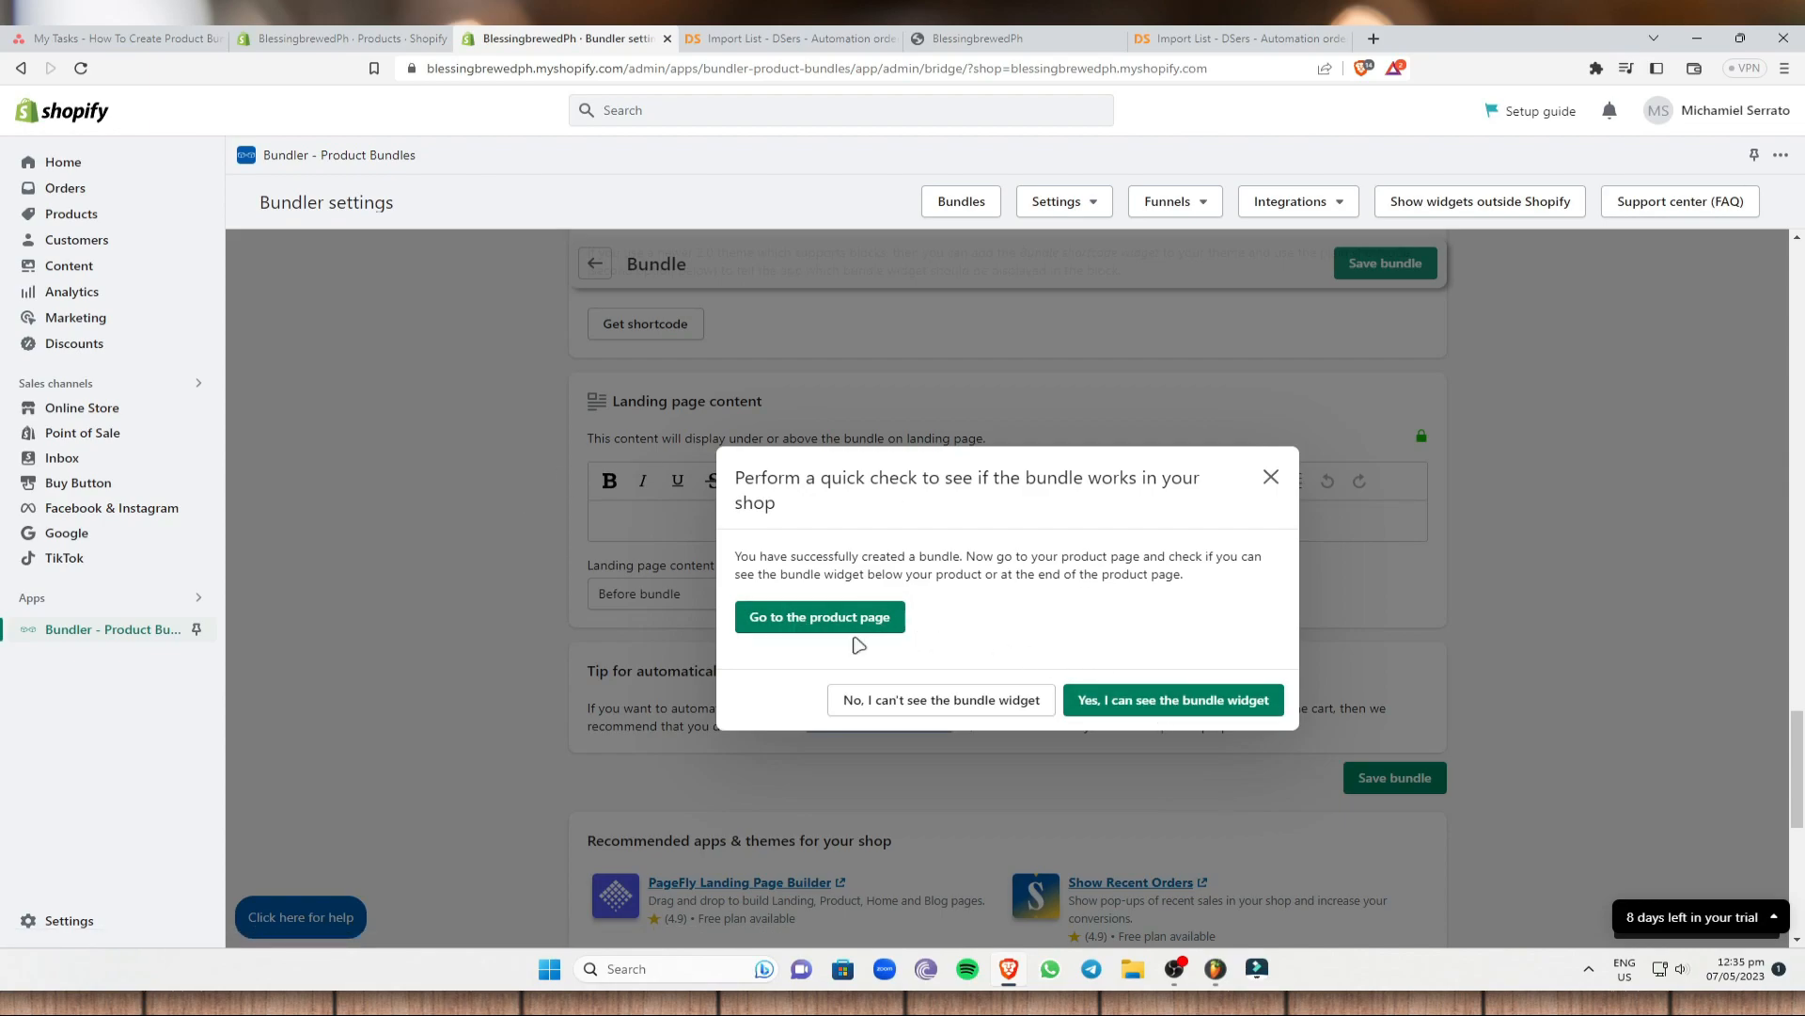
Open the product page for the bundle check, and answer the follow-up prompts that the widget is visible and a review is agreed.
click(854, 628)
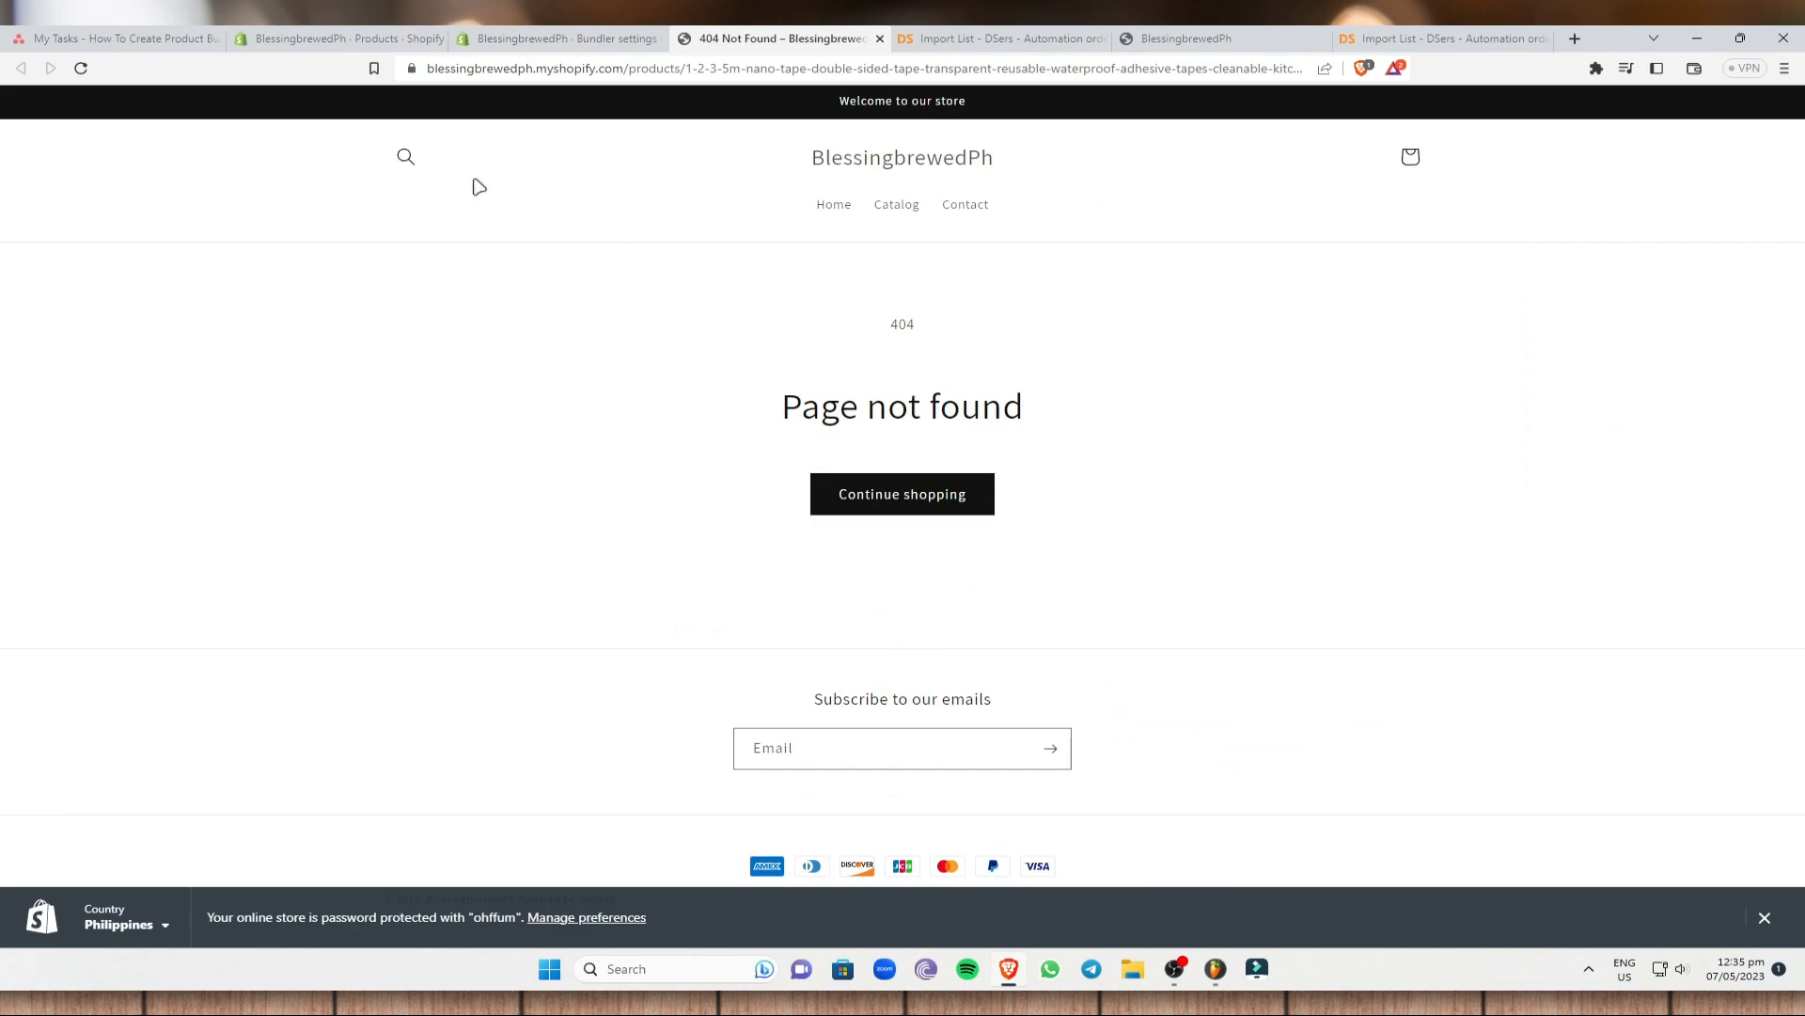
click(545, 39)
click(1205, 696)
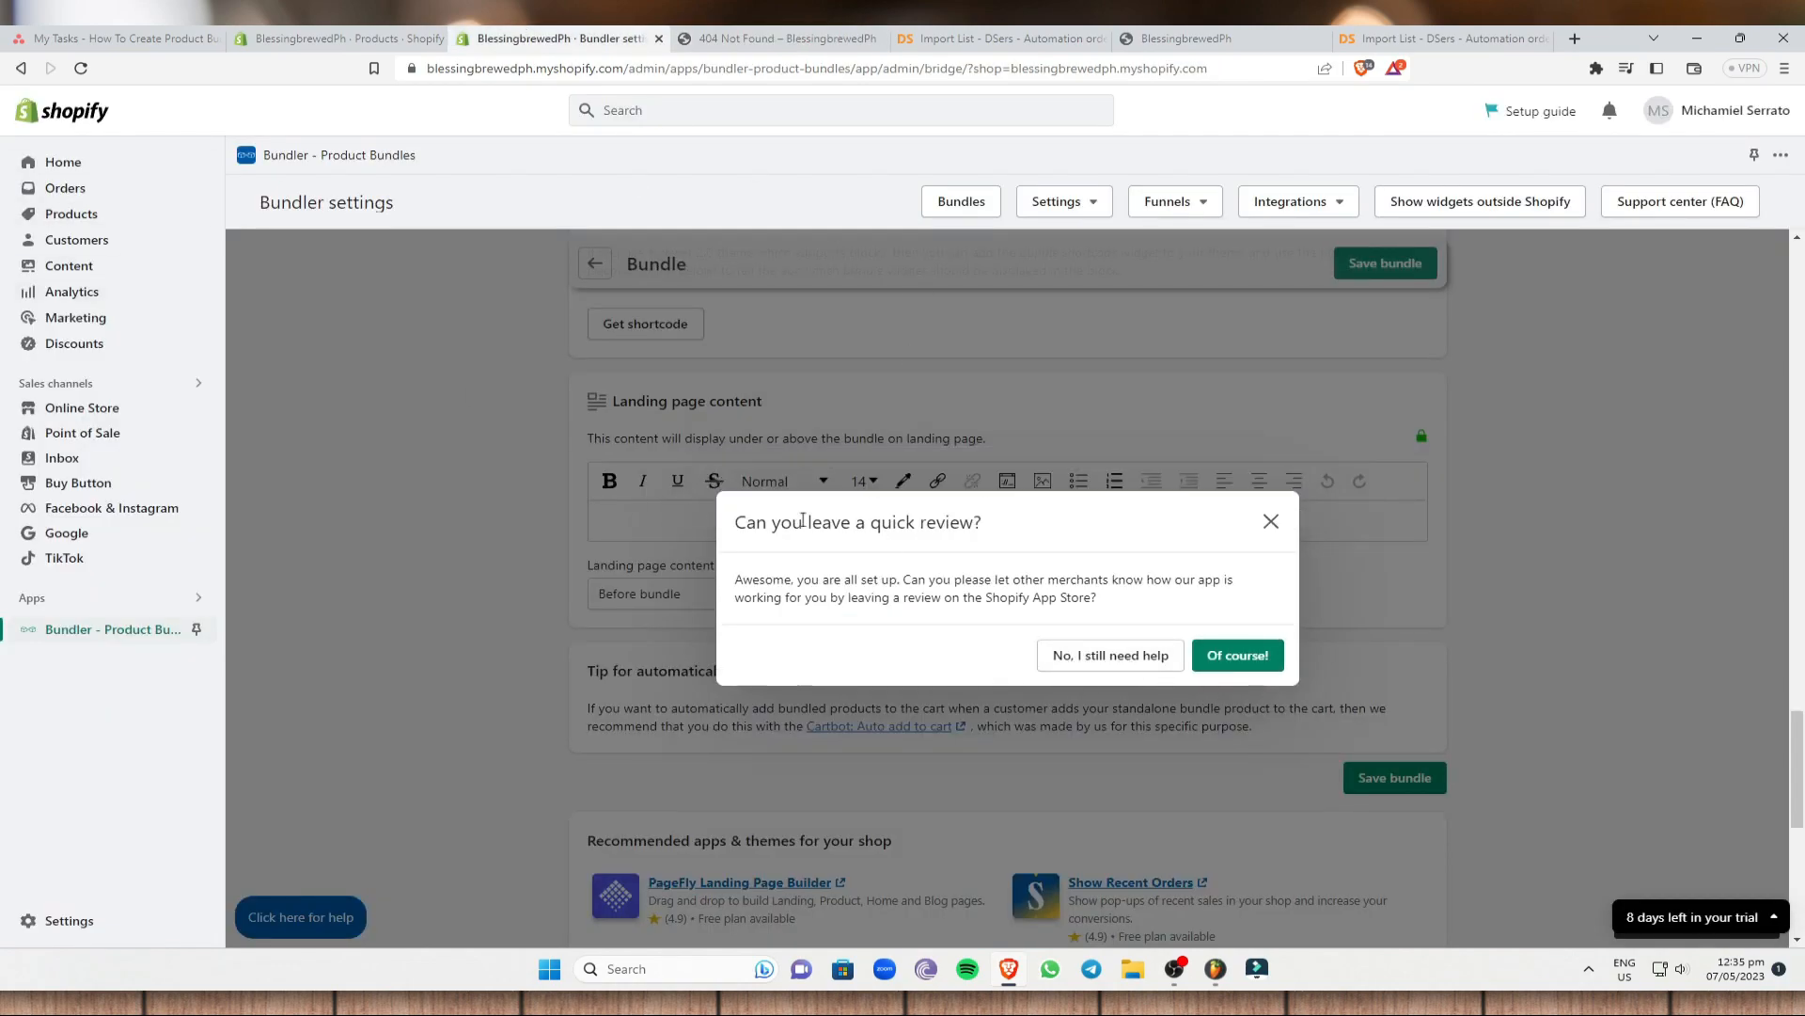
click(1225, 655)
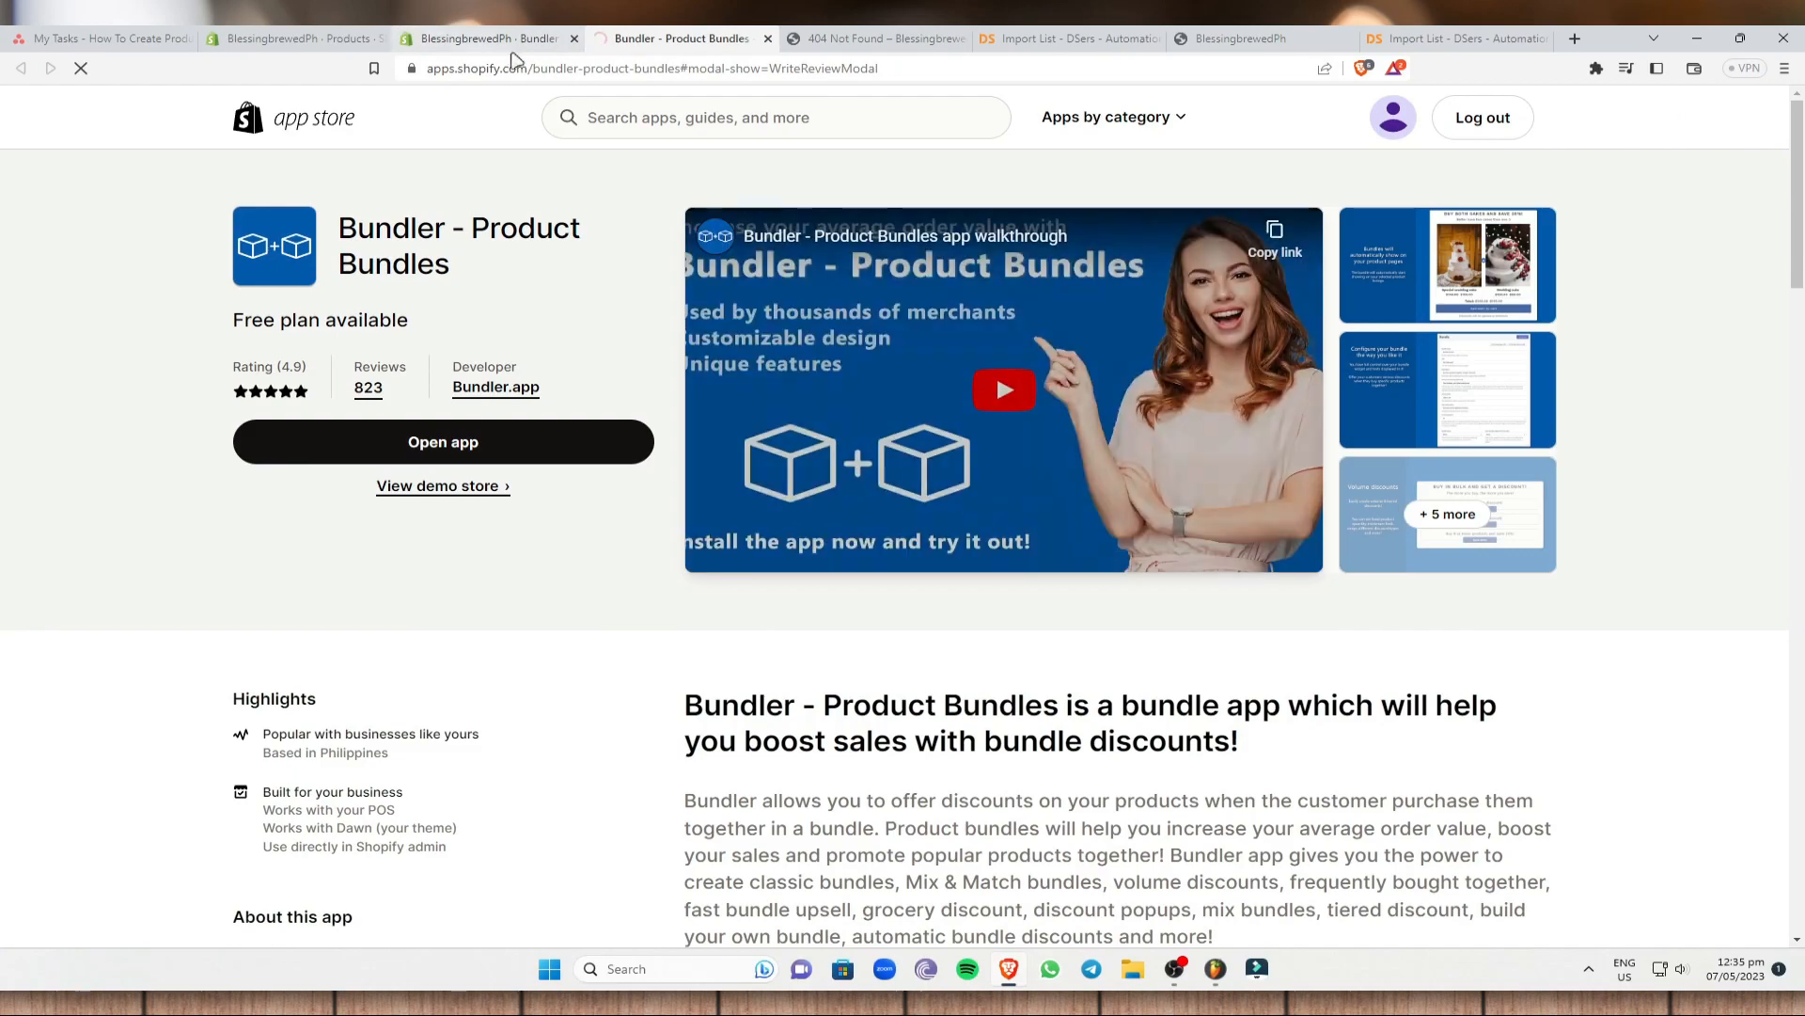
Return to the storefront product page opened for the bundle check and highlight its content.
click(344, 40)
click(875, 38)
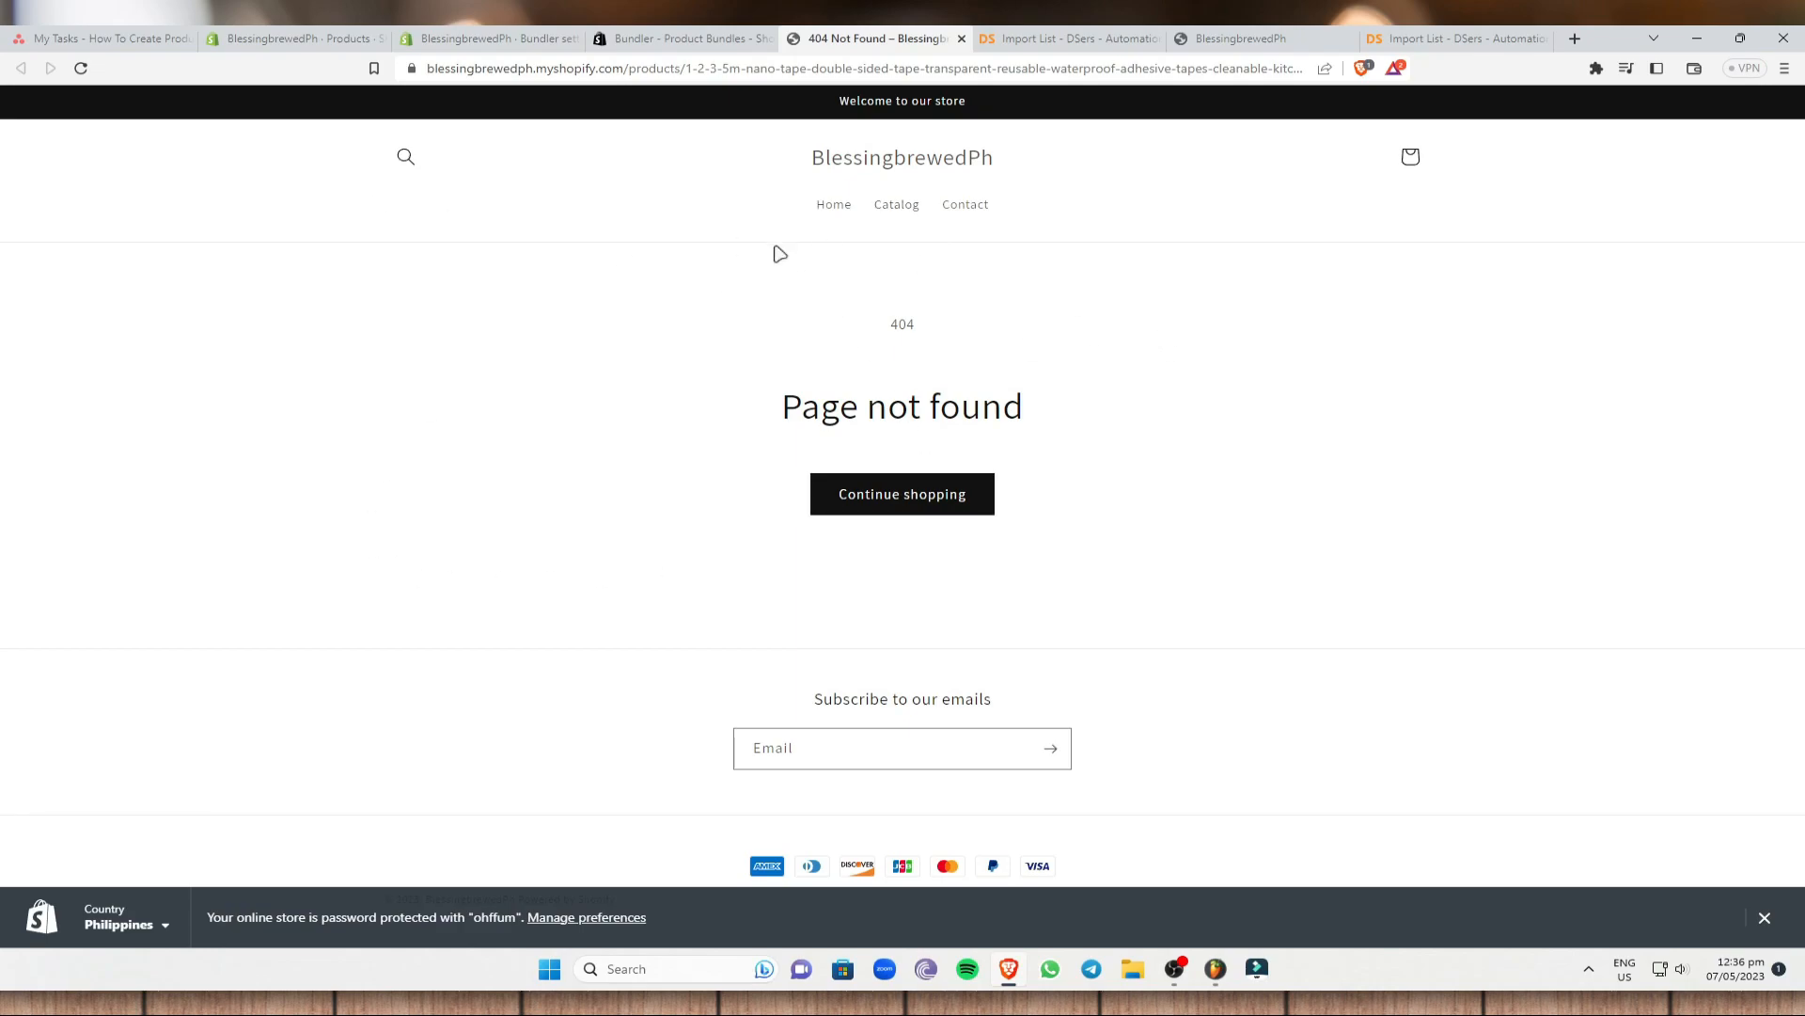
drag(697, 354, 1086, 551)
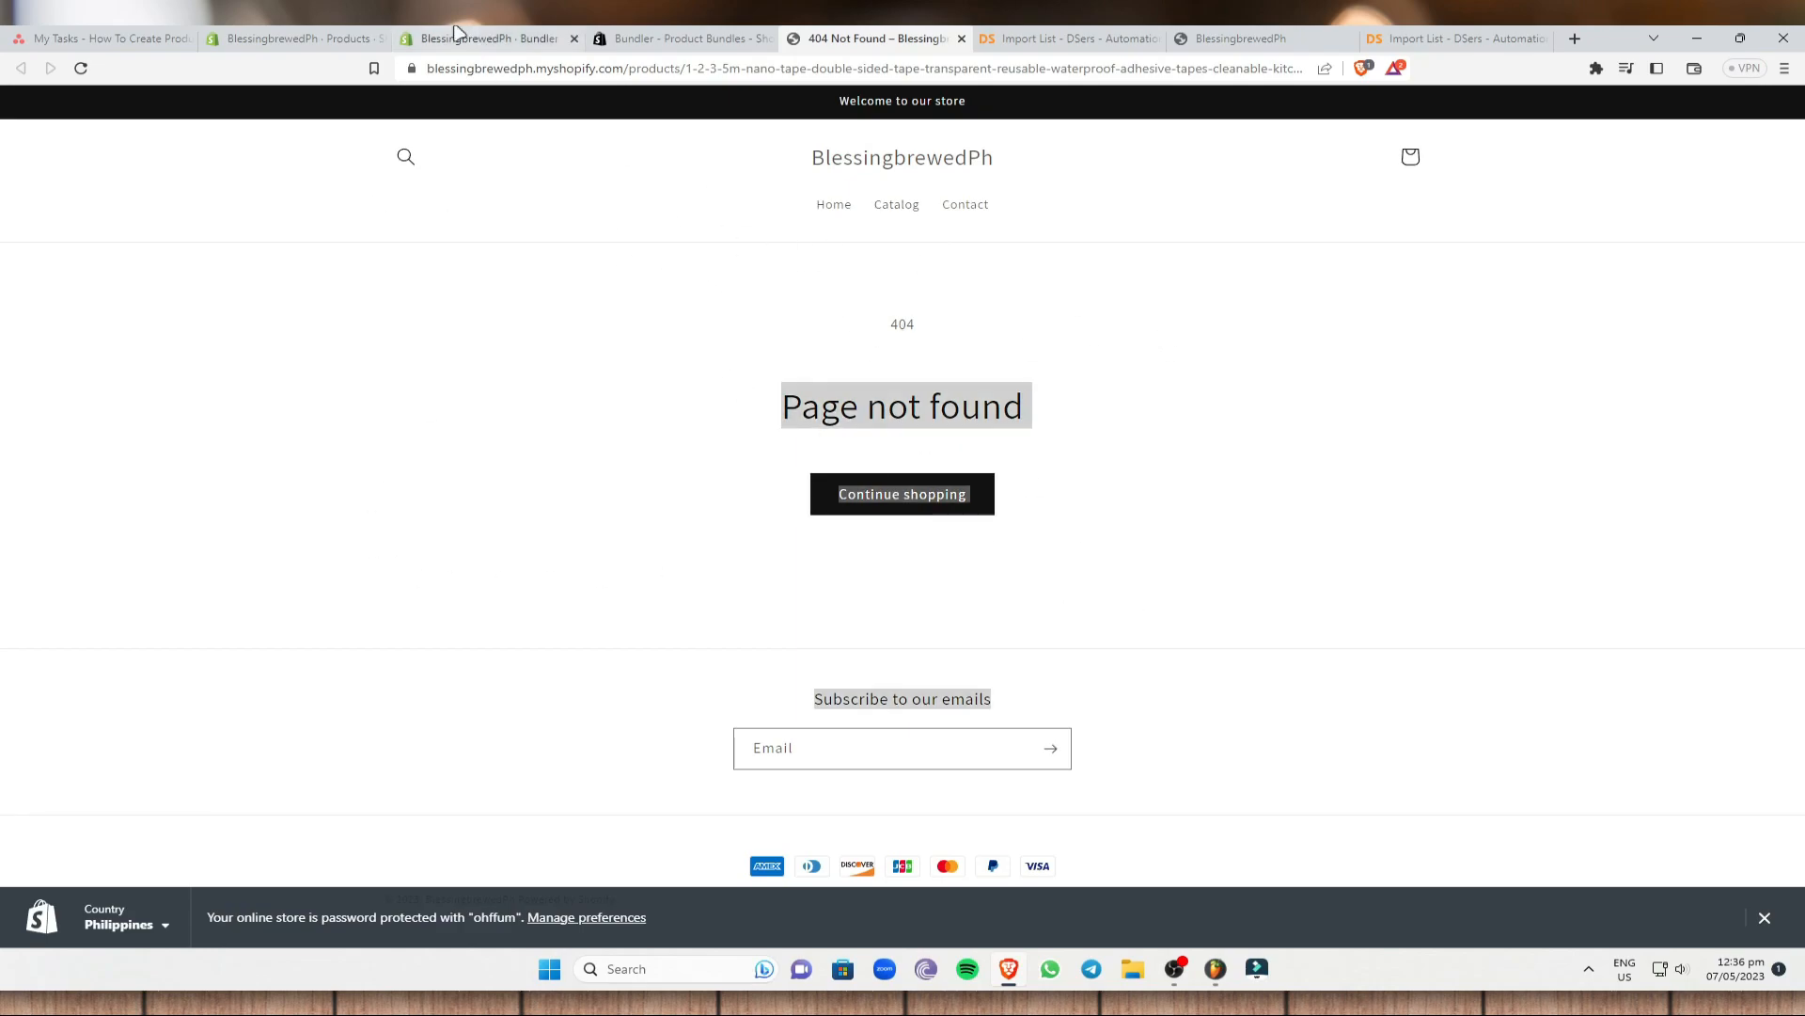
Go back to the saved bundle's settings and review its discount conditions and shortcode sections.
click(458, 35)
scroll(735, 536, down, 5)
scroll(764, 689, up, 7)
scroll(799, 658, up, 7)
scroll(1034, 555, down, 4)
scroll(1122, 510, up, 1)
scroll(1122, 510, down, 1)
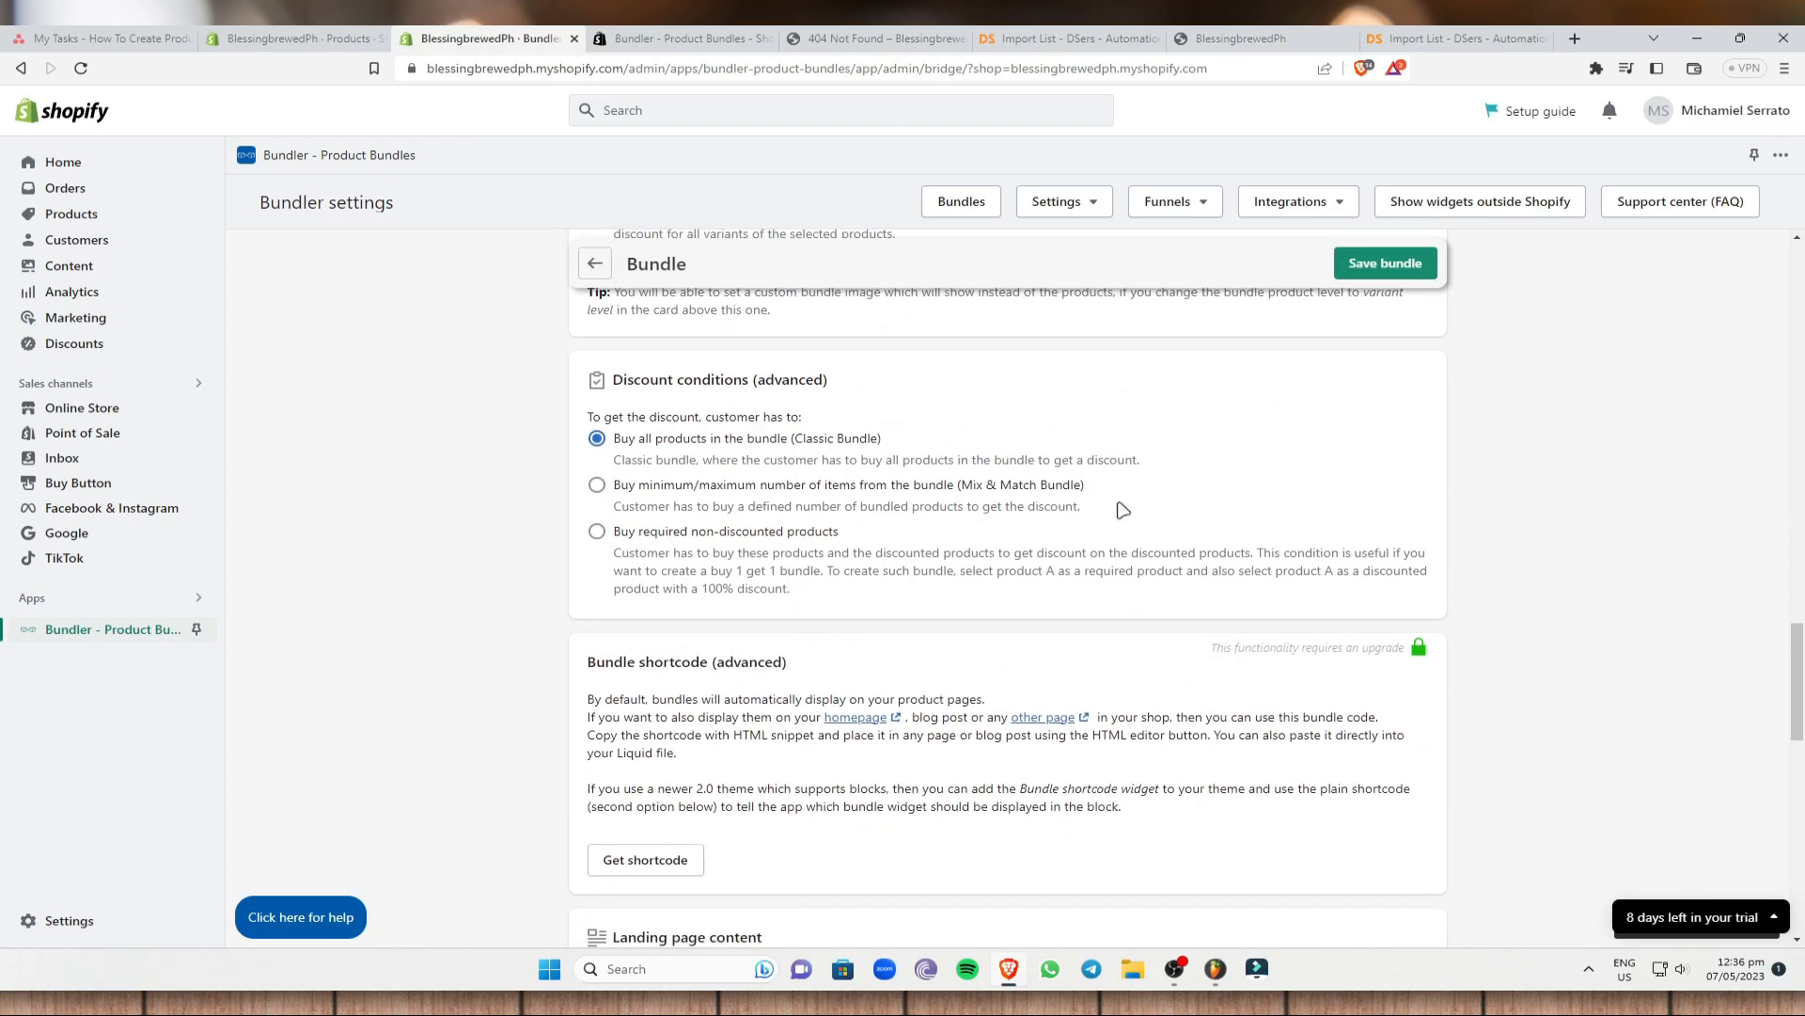